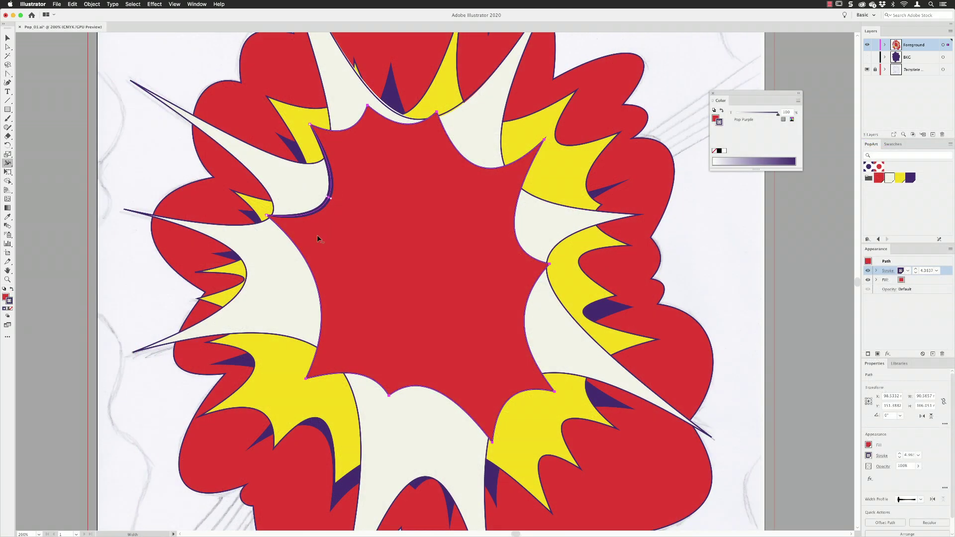
Vary the purple stroke's thickness along the arcs of the central red burst with the Width tool
{"action": "left_click_drag", "start_coordinate": [296, 245], "coordinate": [291, 247]}
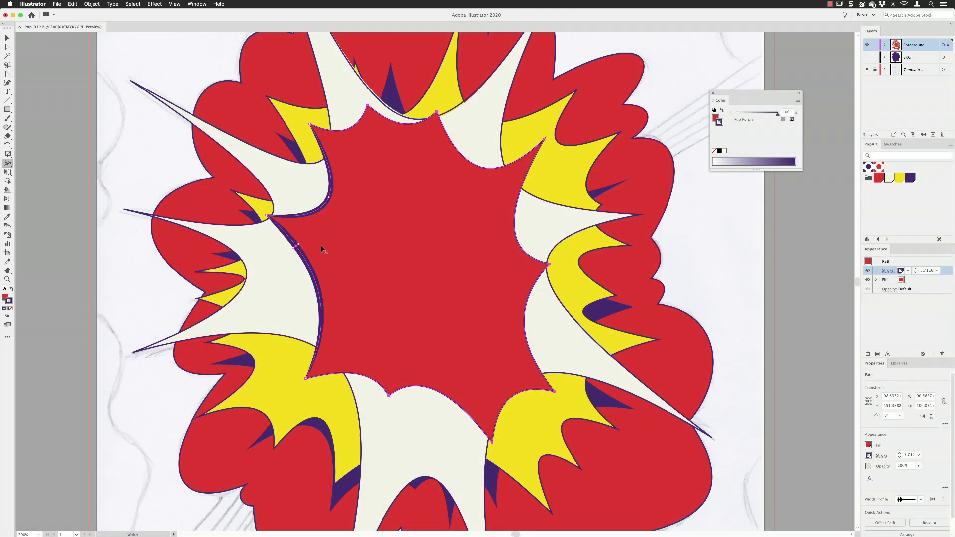
{"action": "left_click_drag", "start_coordinate": [371, 379], "coordinate": [370, 383]}
{"action": "left_click_drag", "start_coordinate": [464, 410], "coordinate": [466, 414]}
{"action": "left_click_drag", "start_coordinate": [527, 343], "coordinate": [532, 344]}
{"action": "left_click_drag", "start_coordinate": [521, 249], "coordinate": [517, 249]}
{"action": "left_click_drag", "start_coordinate": [450, 141], "coordinate": [426, 126]}
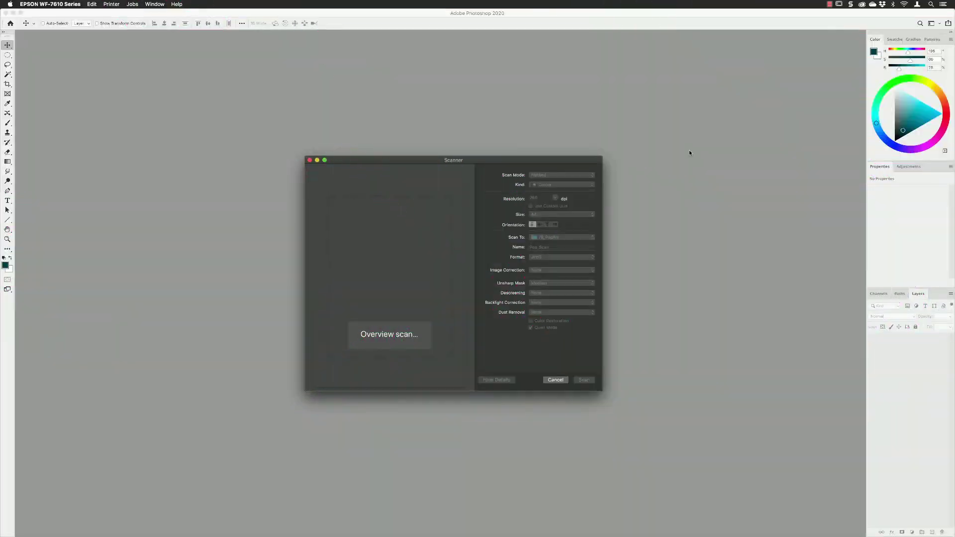
Scan the pencil sketch and, in Photoshop, darken its lines with a Levels adjustment using black input 152 and midtone 2.04
{"action": "left_click", "coordinate": [583, 379]}
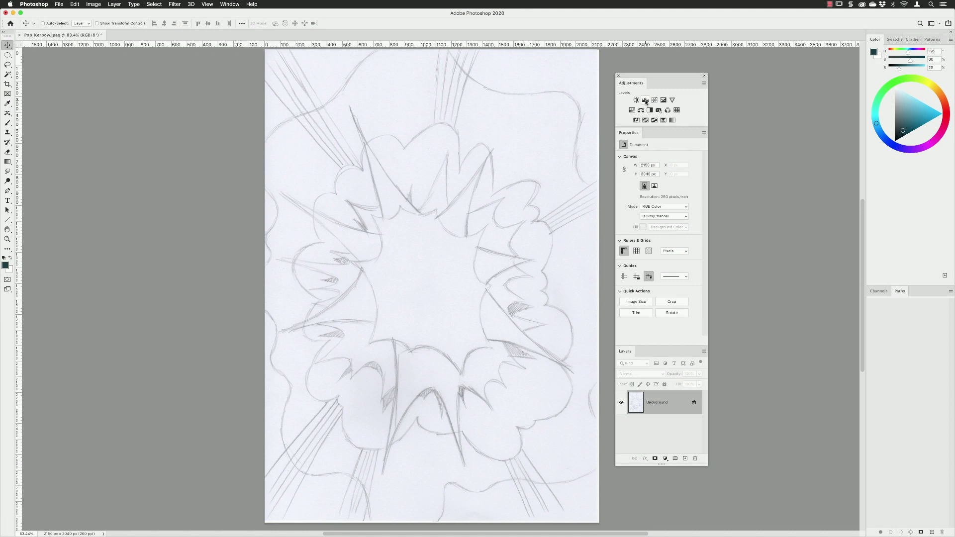
{"action": "left_click", "coordinate": [645, 101]}
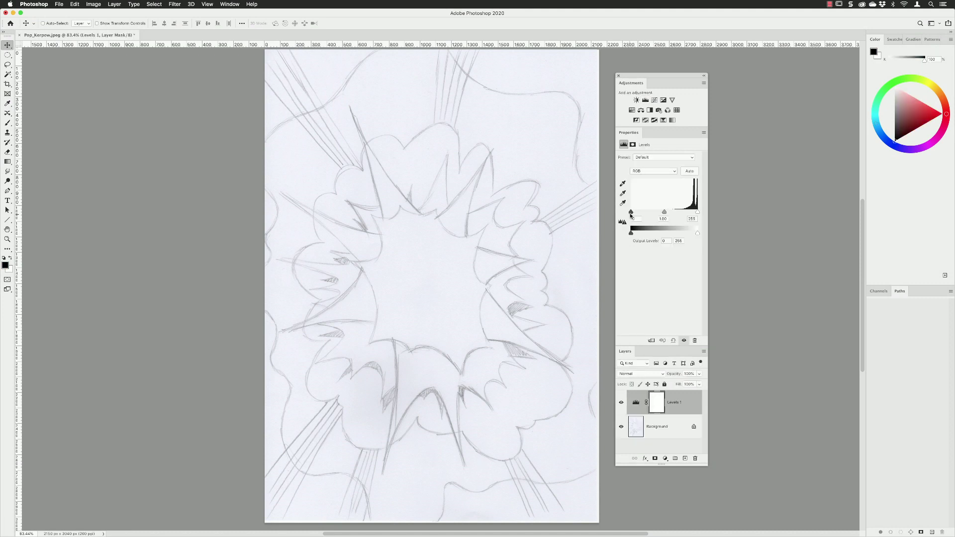
{"action": "left_click_drag", "start_coordinate": [631, 213], "coordinate": [677, 214]}
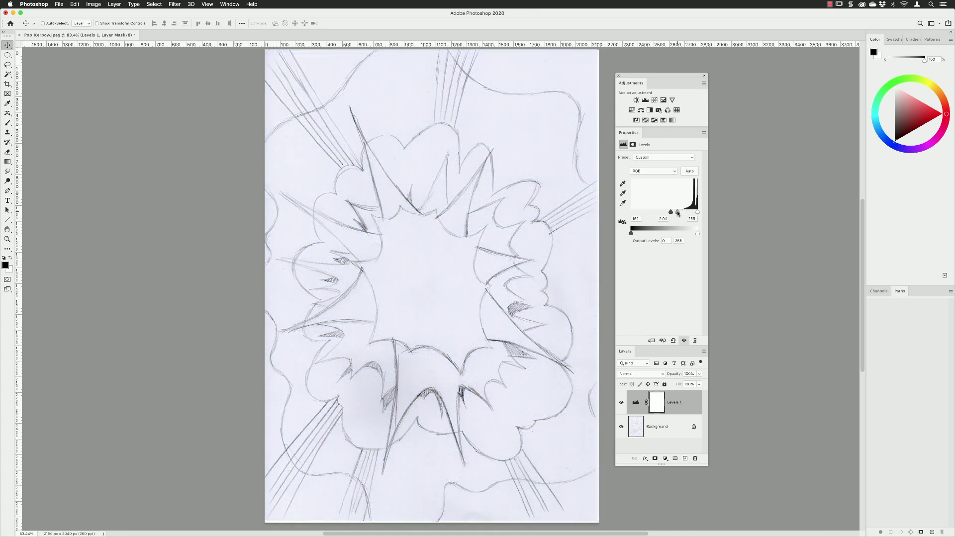
Flatten the sketch image and save it as a progressive JPEG with 3 scans at Maximum quality 12
{"action": "left_click", "coordinate": [704, 351]}
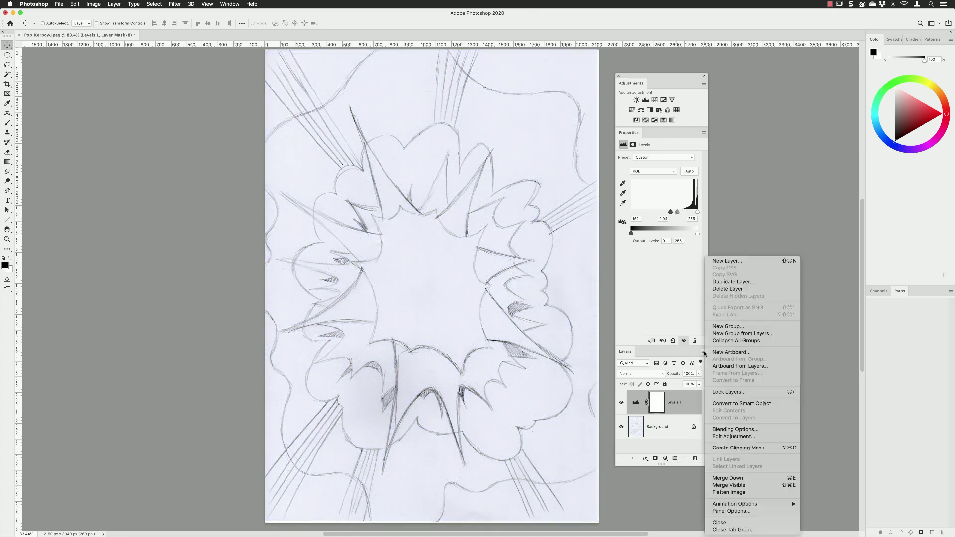
{"action": "left_click", "coordinate": [730, 492]}
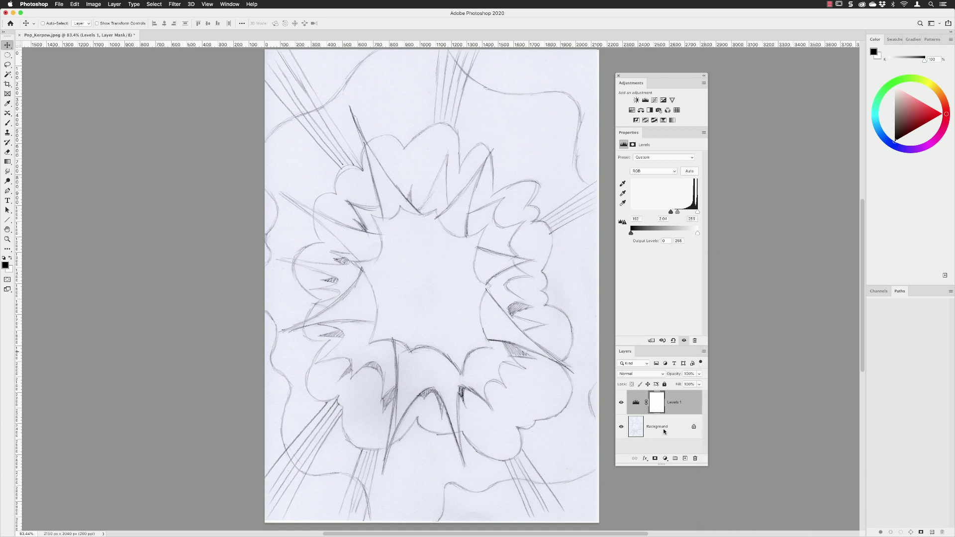
{"action": "left_click", "coordinate": [59, 4]}
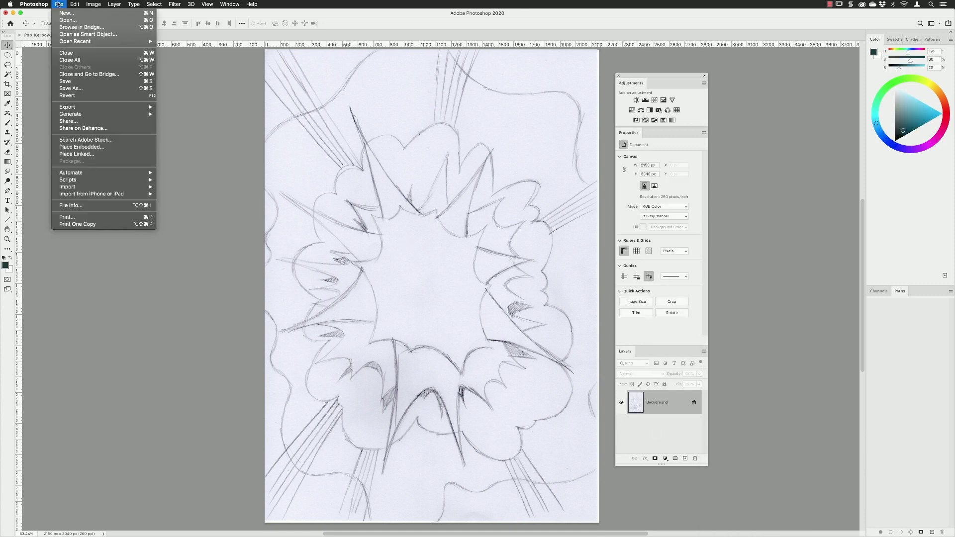
{"action": "left_click", "coordinate": [69, 81]}
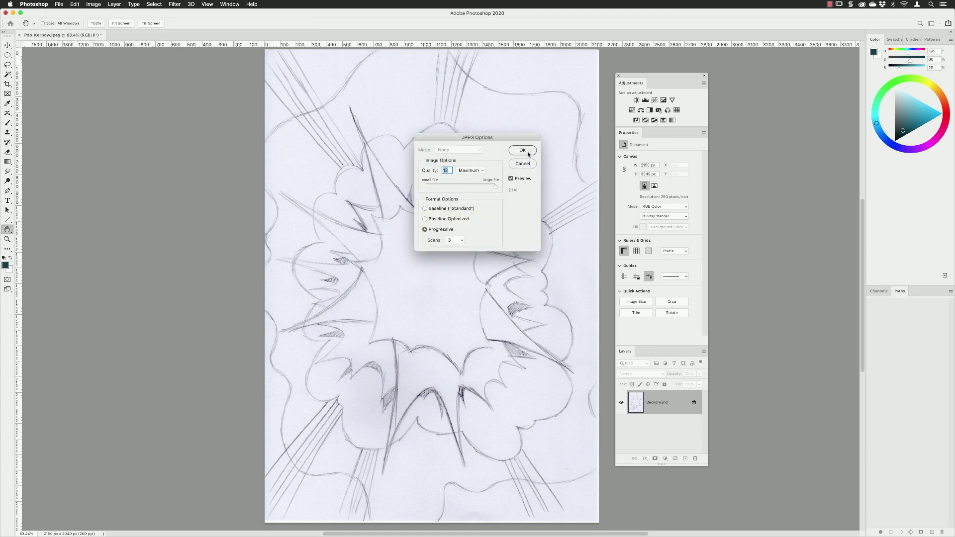
{"action": "left_click", "coordinate": [525, 151]}
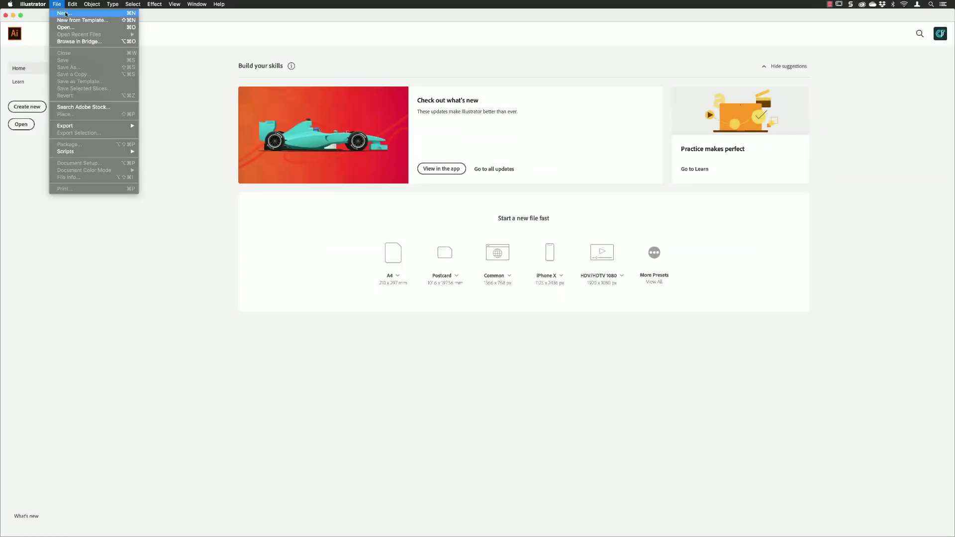
In Illustrator, create a portrait A4 print document named Pop_01 with a 3 mm bleed
{"action": "left_click", "coordinate": [63, 13]}
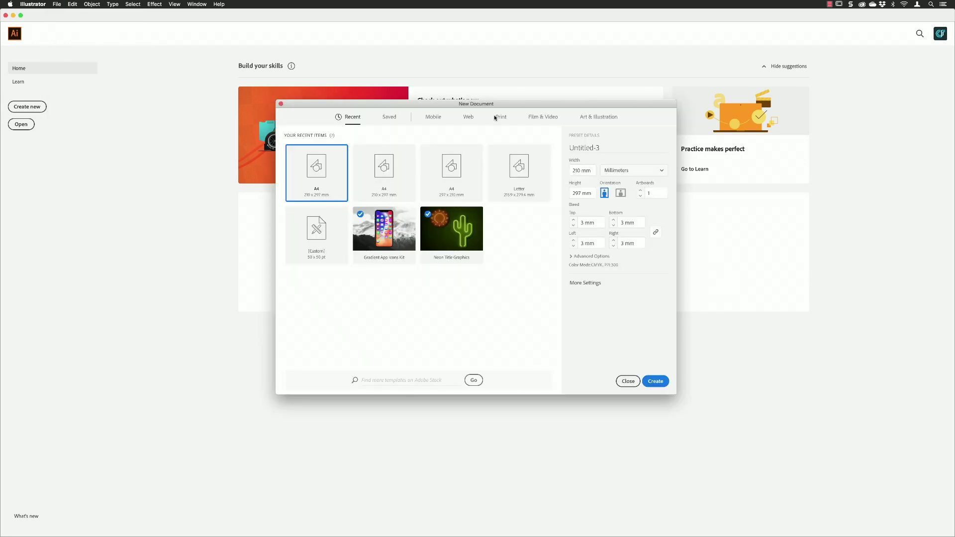
{"action": "left_click", "coordinate": [500, 117]}
{"action": "left_click", "coordinate": [401, 173]}
{"action": "triple_click", "coordinate": [590, 149]}
{"action": "type", "text": "Pop_01"}
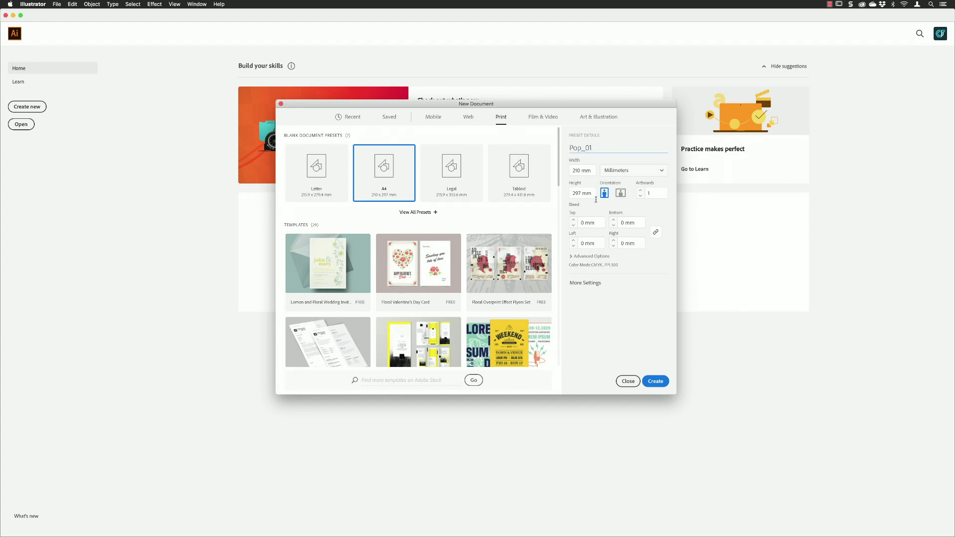
{"action": "left_click", "coordinate": [574, 221]}
{"action": "left_click", "coordinate": [574, 220]}
{"action": "left_click", "coordinate": [654, 380]}
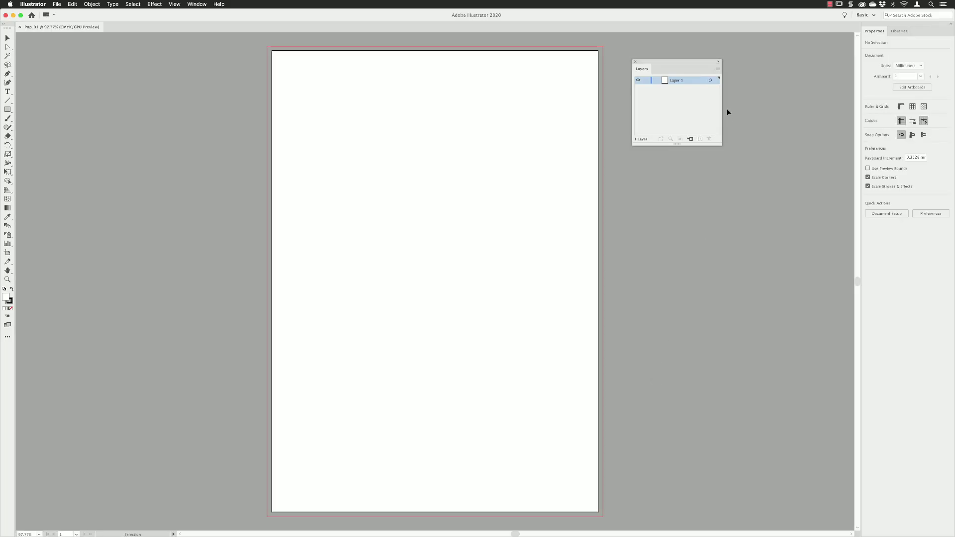
Set the Layers panel's row size to Large
{"action": "left_click", "coordinate": [718, 71]}
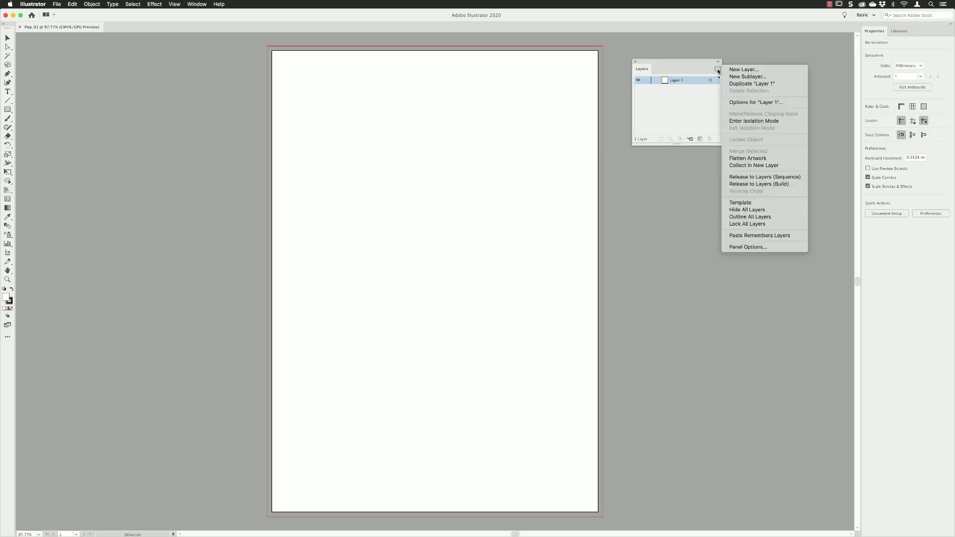
{"action": "left_click", "coordinate": [740, 247]}
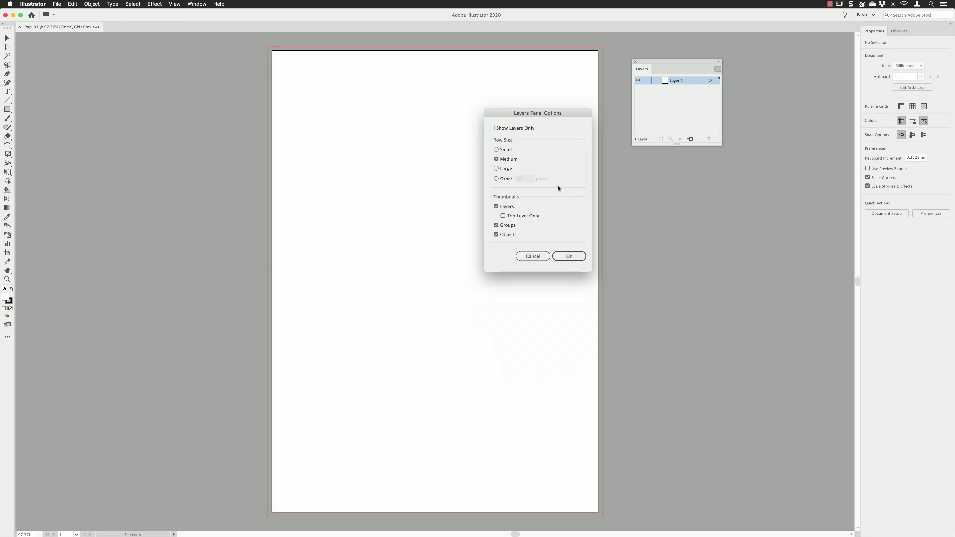
{"action": "left_click", "coordinate": [576, 253]}
Place Pop_Kerpow.jpeg as a linked template, enlarge the Layers panel and deselect the placed sketch
{"action": "left_click", "coordinate": [56, 3]}
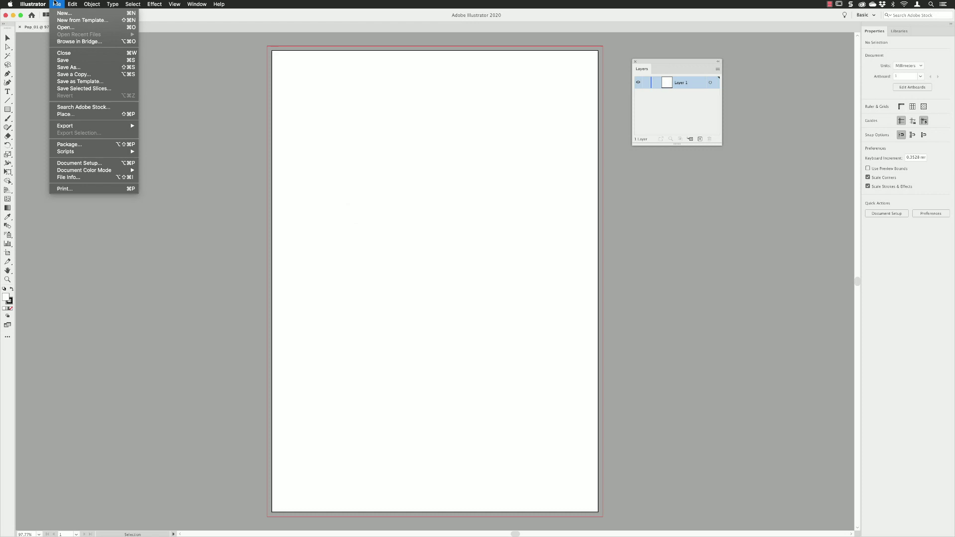
{"action": "left_click", "coordinate": [82, 114]}
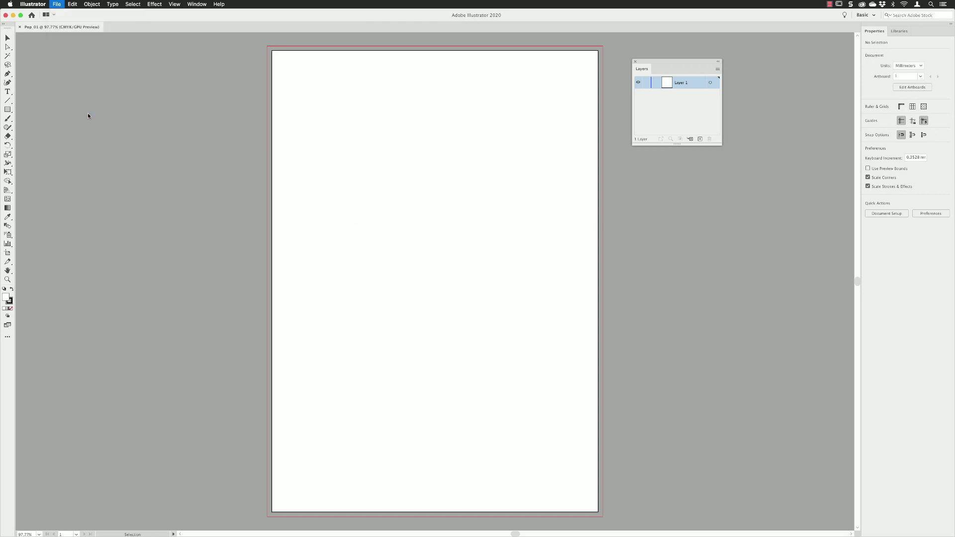
{"action": "left_click", "coordinate": [426, 103]}
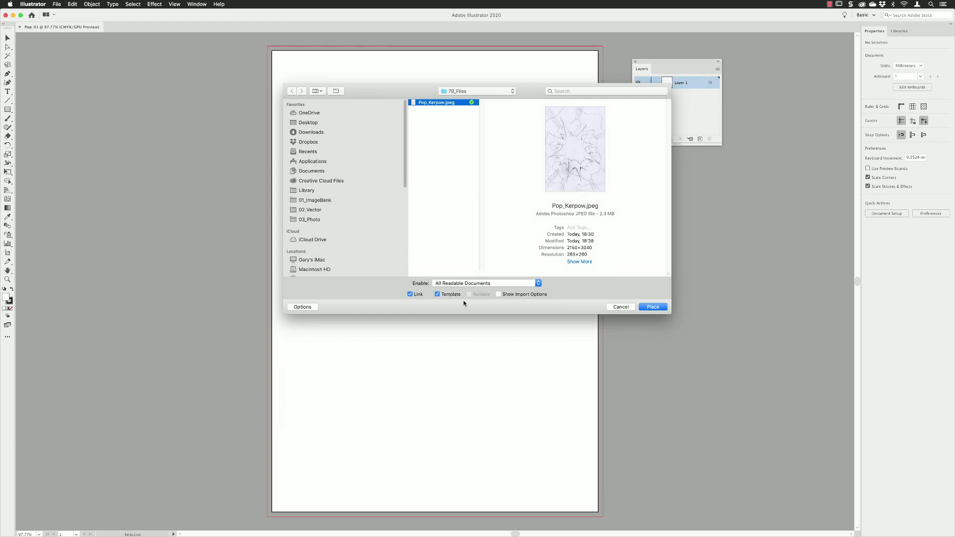
{"action": "left_click", "coordinate": [654, 307]}
{"action": "left_click_drag", "start_coordinate": [720, 144], "coordinate": [760, 156]}
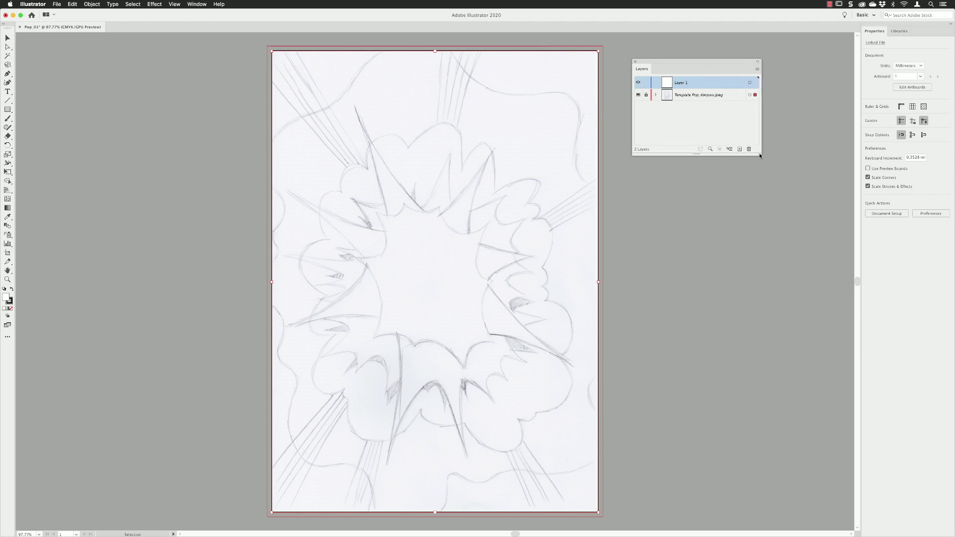
{"action": "left_click", "coordinate": [679, 187]}
Rename Layer 1 to BKG with a black layer colour, and dock the Layers panel above Properties
{"action": "double_click", "coordinate": [698, 84]}
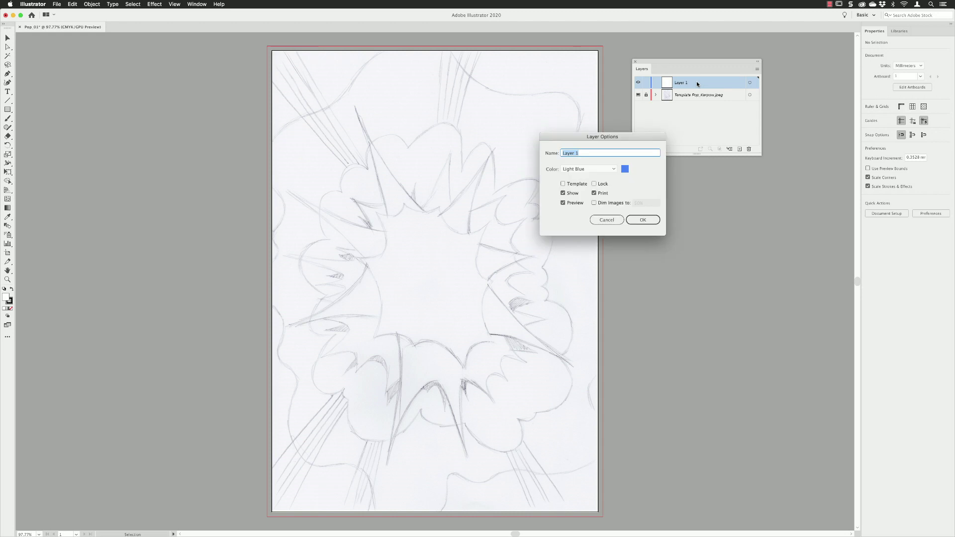
{"action": "type", "text": "BKG"}
{"action": "left_click", "coordinate": [604, 169]}
{"action": "left_click", "coordinate": [599, 241]}
{"action": "left_click", "coordinate": [643, 220]}
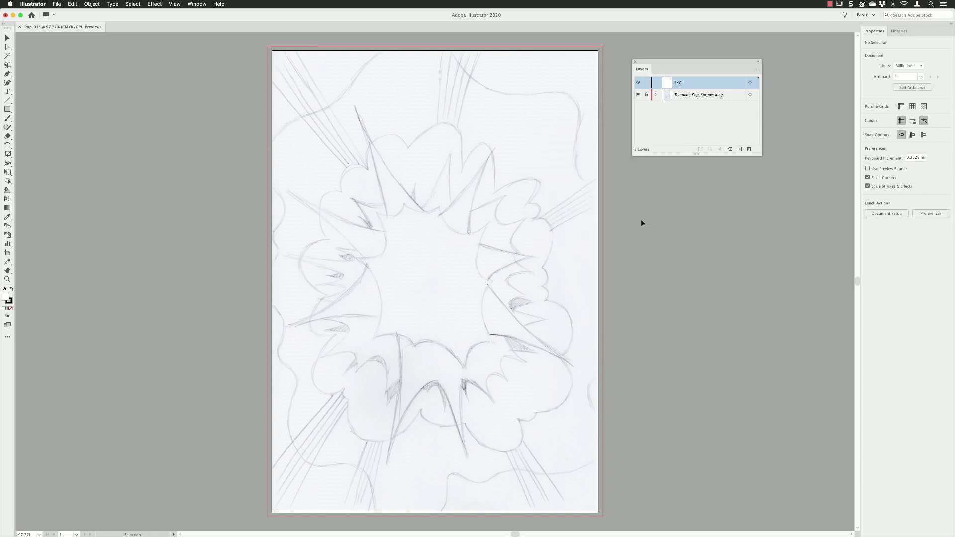
{"action": "left_click_drag", "start_coordinate": [641, 71], "coordinate": [884, 26]}
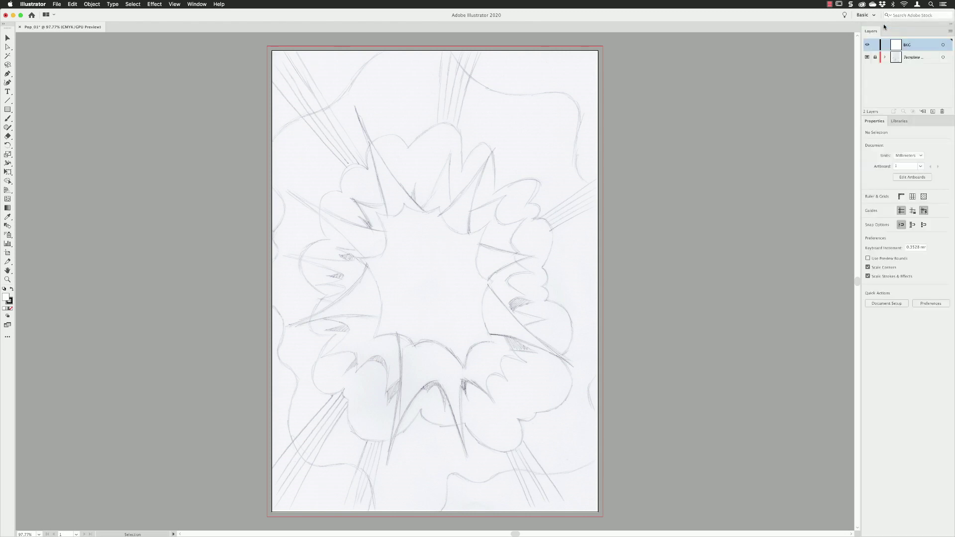
Open the user-defined PopArt swatch library and dock it, slightly enlarged, between the Layers and Properties panels
{"action": "left_click", "coordinate": [191, 5]}
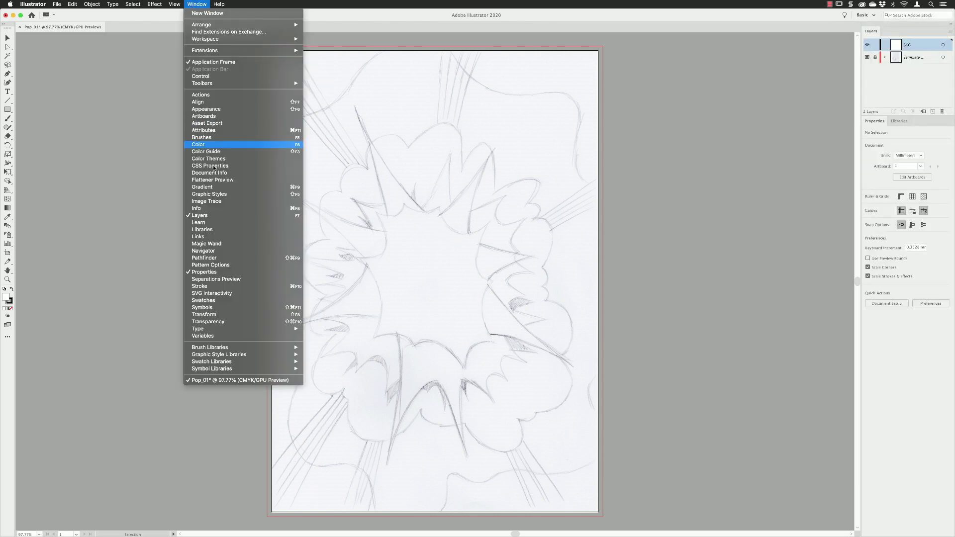
{"action": "left_click", "coordinate": [222, 301]}
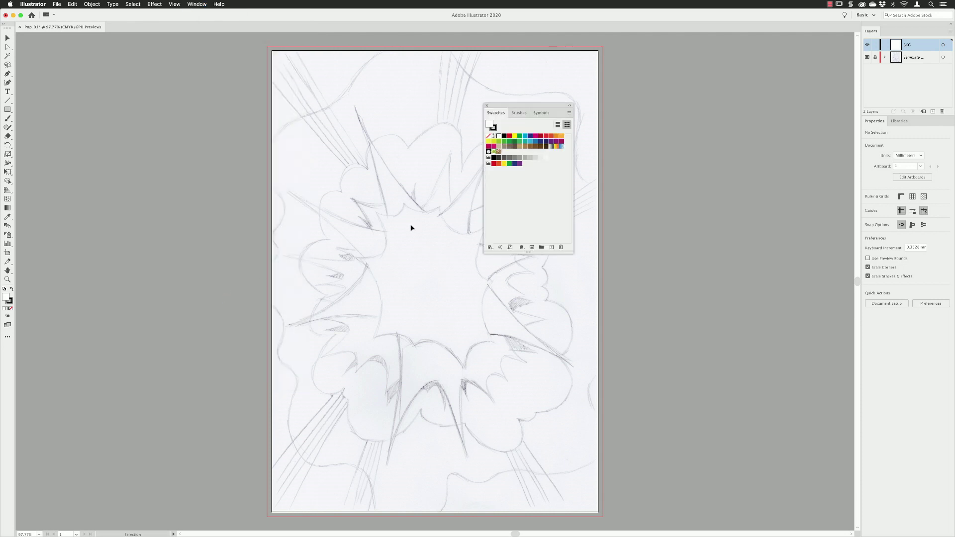
{"action": "left_click", "coordinate": [489, 247]}
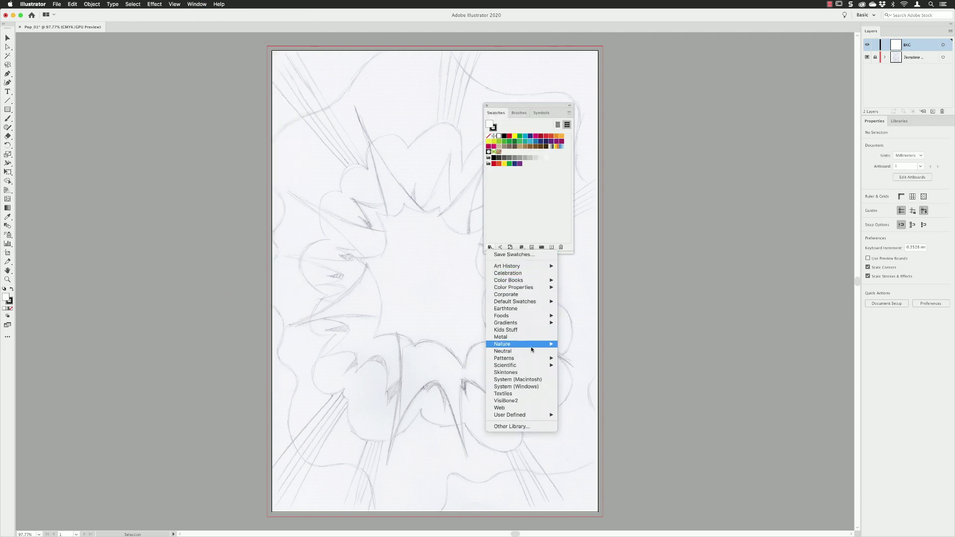
{"action": "left_click", "coordinate": [574, 415]}
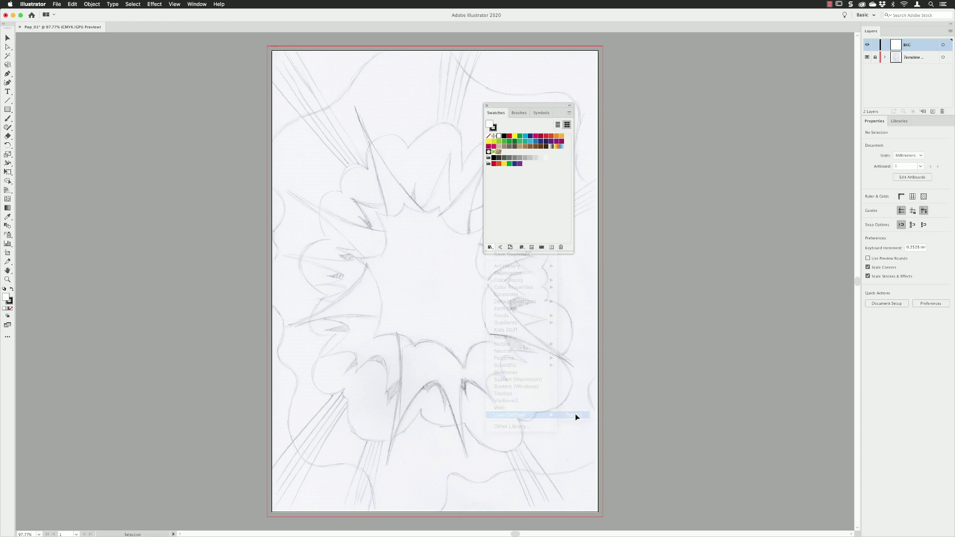
{"action": "left_click_drag", "start_coordinate": [444, 263], "coordinate": [897, 117]}
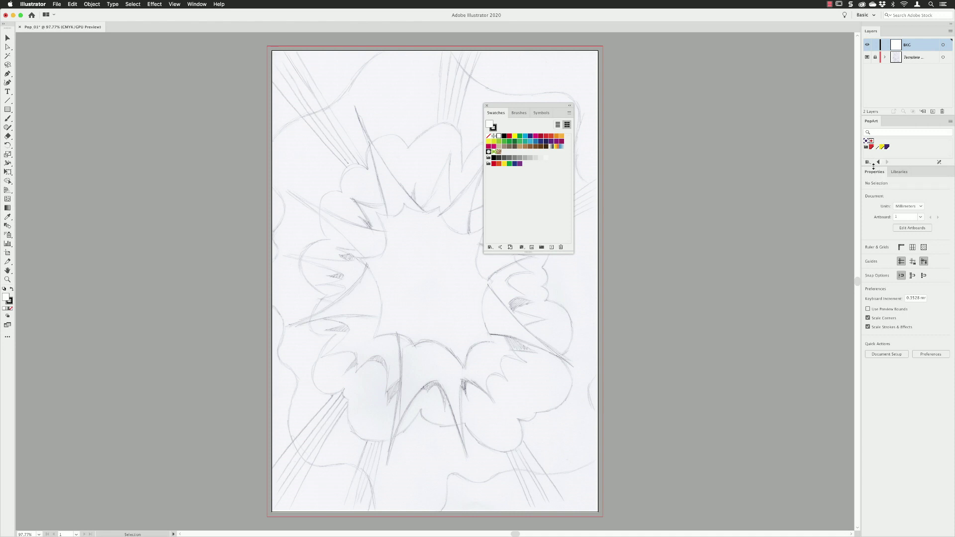
{"action": "left_click_drag", "start_coordinate": [873, 166], "coordinate": [871, 180]}
Group the Swatches panel behind the PopArt library and close the leftover Brushes and Symbols panel
{"action": "left_click_drag", "start_coordinate": [495, 114], "coordinate": [892, 122]}
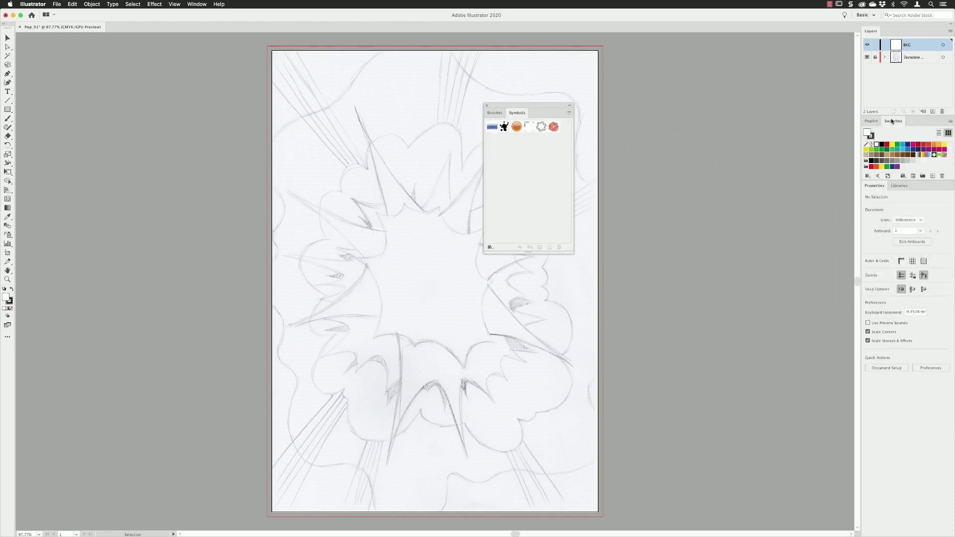
{"action": "left_click", "coordinate": [871, 123]}
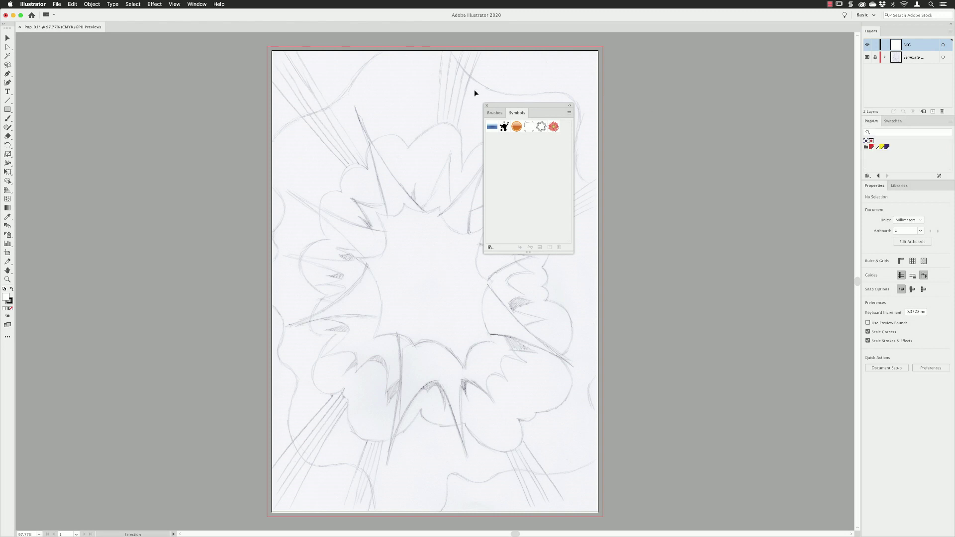
{"action": "left_click", "coordinate": [487, 106]}
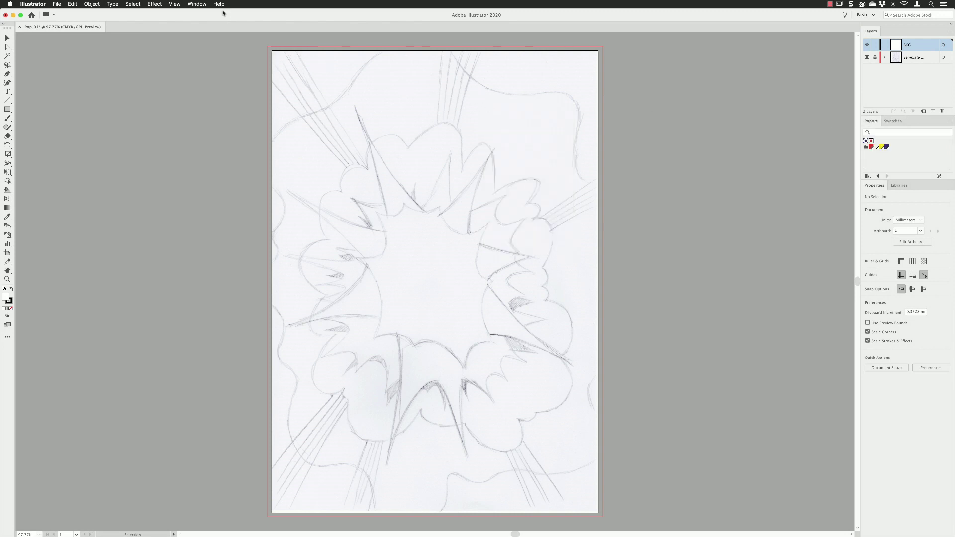
Show the Appearance panel, dock it between the PopArt swatches and Properties, and make it taller
{"action": "left_click", "coordinate": [197, 4]}
{"action": "left_click", "coordinate": [213, 109]}
{"action": "left_click_drag", "start_coordinate": [293, 132], "coordinate": [878, 186]}
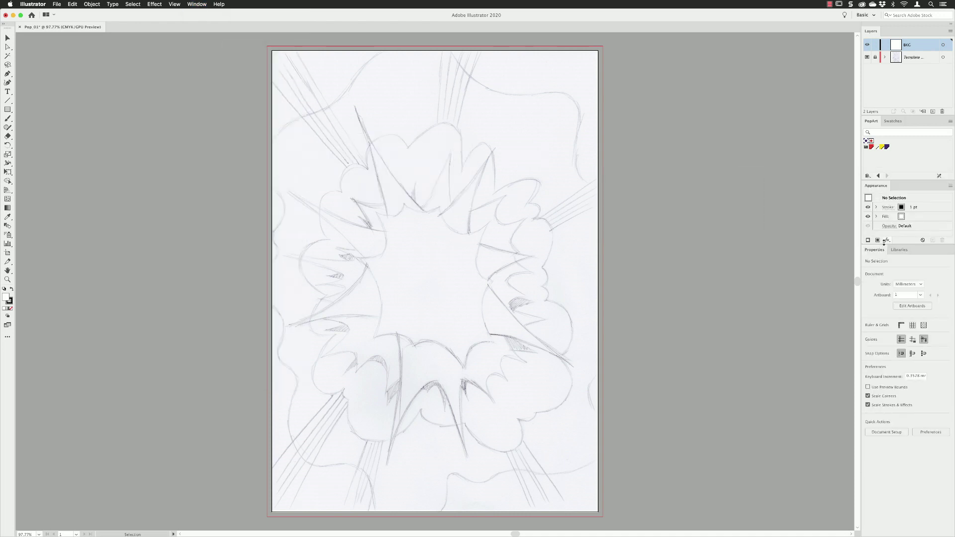
{"action": "left_click_drag", "start_coordinate": [884, 245], "coordinate": [884, 274]}
{"action": "left_click_drag", "start_coordinate": [884, 274], "coordinate": [884, 280]}
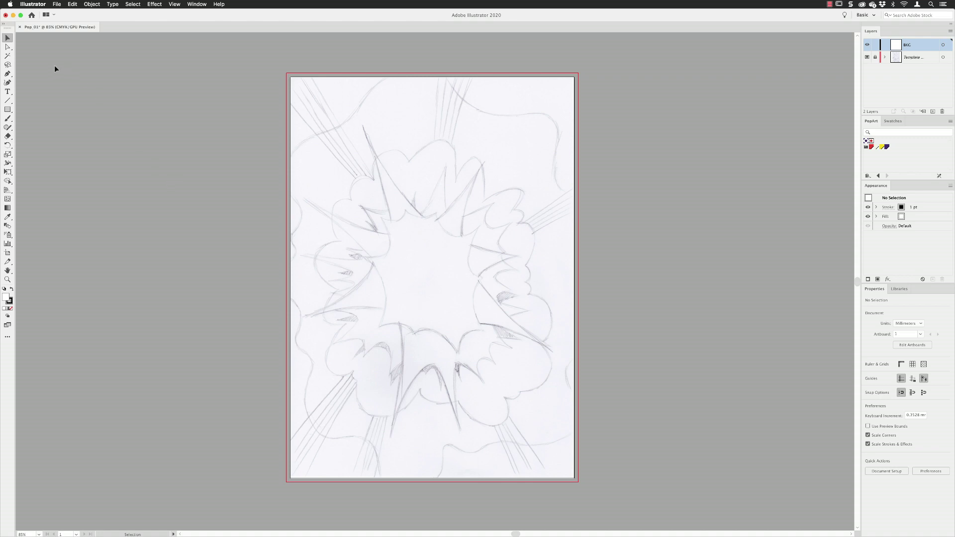
Activate the Curvature tool and set the fill to None, keeping the 1 pt black stroke
{"action": "left_click", "coordinate": [7, 83]}
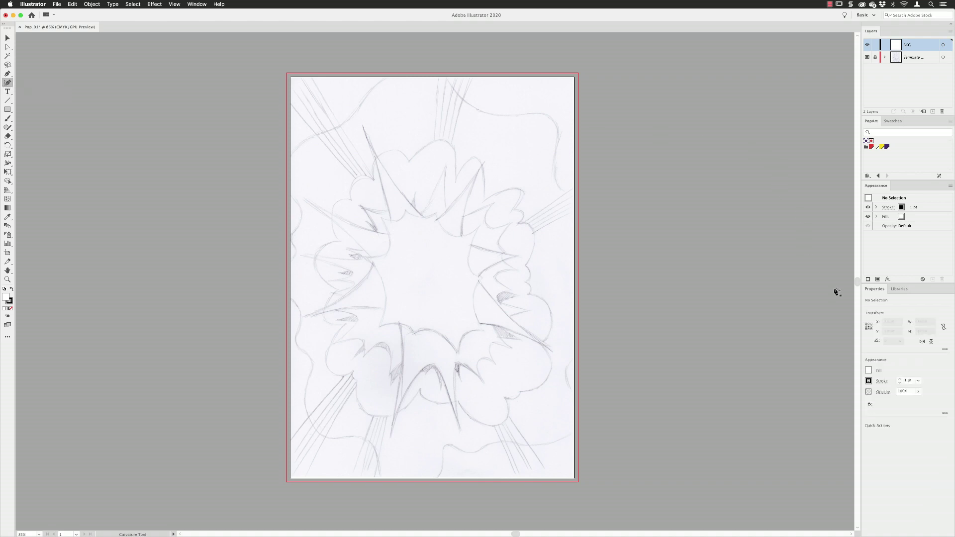
{"action": "left_click", "coordinate": [868, 371]}
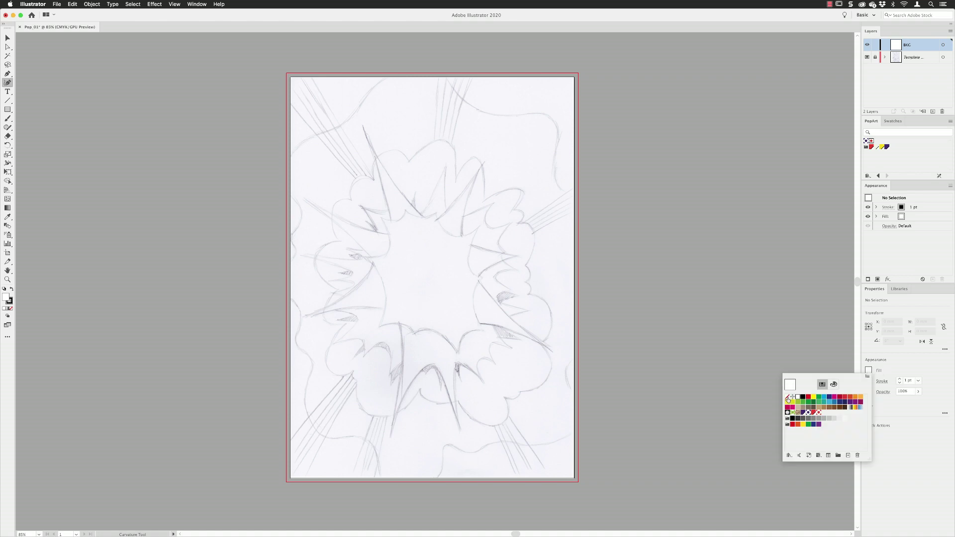
{"action": "left_click", "coordinate": [787, 398]}
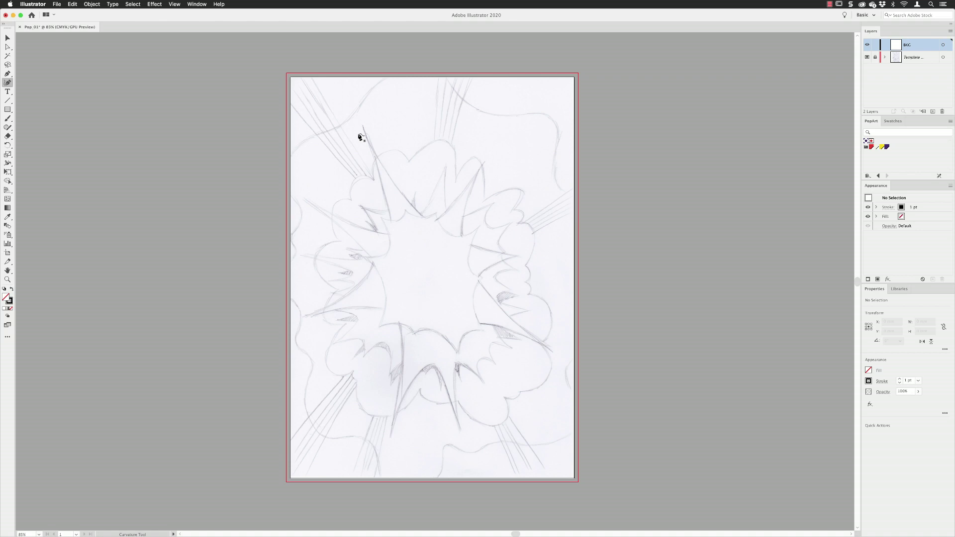
Trace the left side of the sketch's outer wavy outline with Curvature points, from the upper left down to the lower-left bend
{"action": "left_click", "coordinate": [337, 129]}
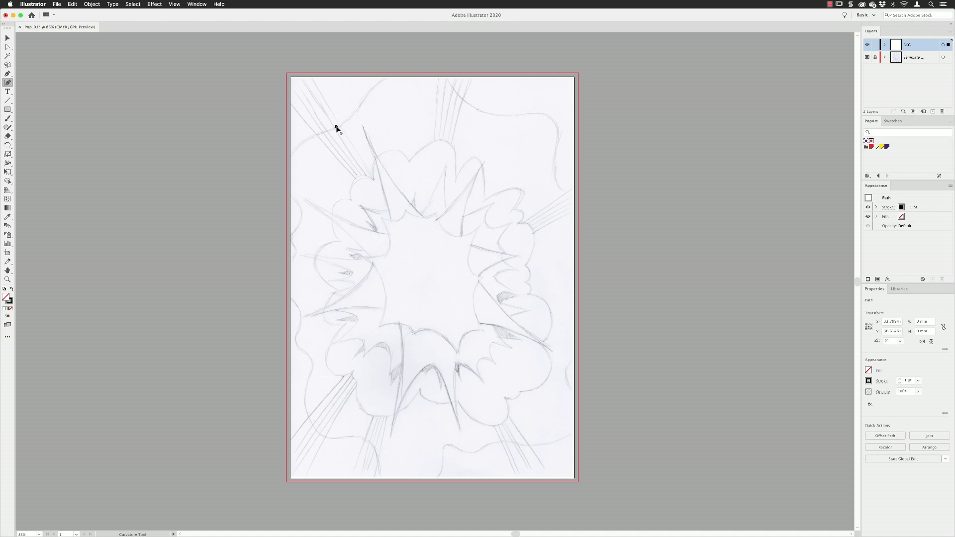
{"action": "left_click", "coordinate": [290, 161]}
{"action": "left_click", "coordinate": [302, 215]}
{"action": "left_click", "coordinate": [288, 237]}
{"action": "left_click", "coordinate": [297, 250]}
{"action": "left_click", "coordinate": [279, 275]}
{"action": "left_click", "coordinate": [300, 311]}
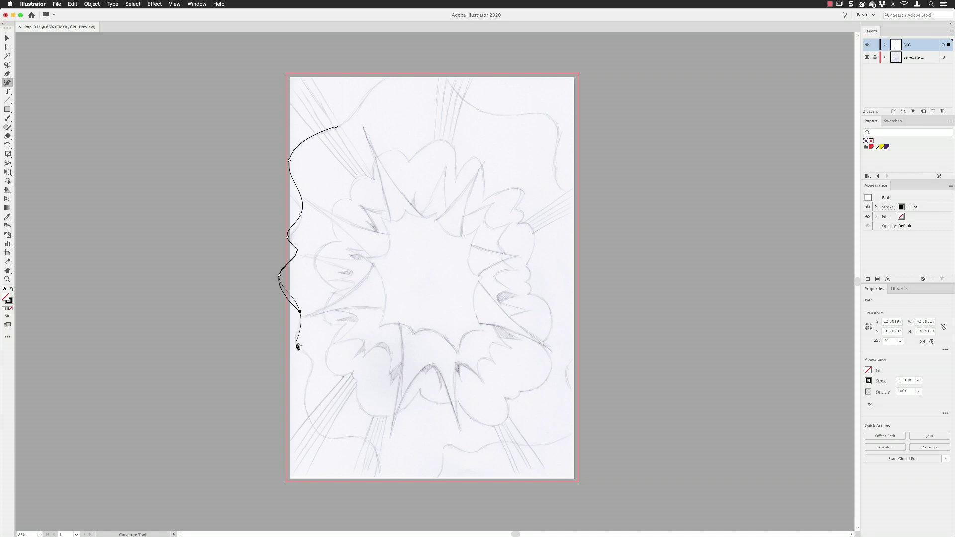
{"action": "left_click", "coordinate": [296, 343]}
{"action": "left_click", "coordinate": [312, 360]}
{"action": "left_click", "coordinate": [309, 420]}
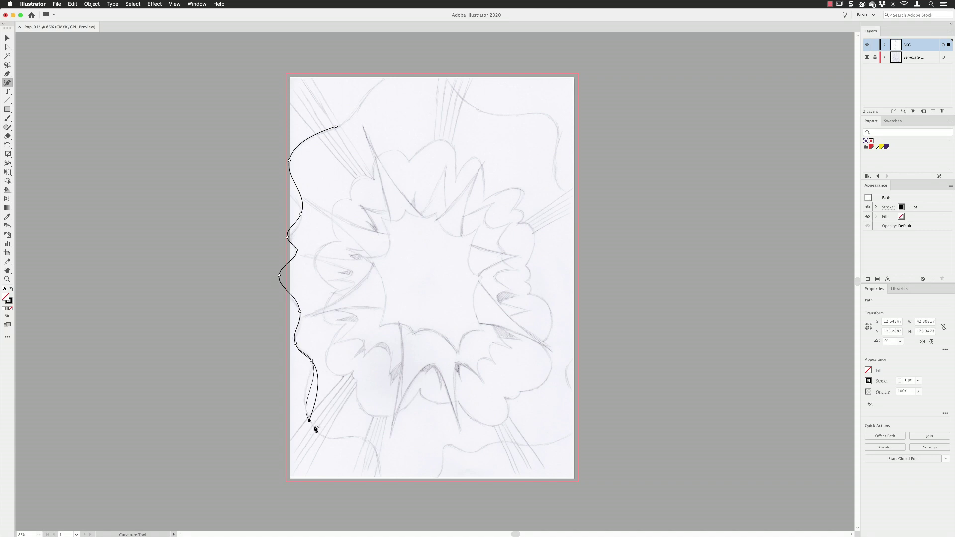
Continue the wavy outline around the bottom, right side and top, running past the artboard edges, and close it at its starting point
{"action": "left_click", "coordinate": [364, 440]}
{"action": "left_click", "coordinate": [405, 492]}
{"action": "left_click", "coordinate": [445, 444]}
{"action": "left_click", "coordinate": [475, 453]}
{"action": "left_click", "coordinate": [508, 440]}
{"action": "left_click", "coordinate": [566, 435]}
{"action": "left_click", "coordinate": [568, 368]}
{"action": "left_click", "coordinate": [604, 277]}
{"action": "left_click", "coordinate": [589, 200]}
{"action": "left_click", "coordinate": [558, 186]}
{"action": "left_click", "coordinate": [553, 118]}
{"action": "left_click", "coordinate": [492, 114]}
{"action": "left_click", "coordinate": [385, 77]}
{"action": "left_click", "coordinate": [336, 126]}
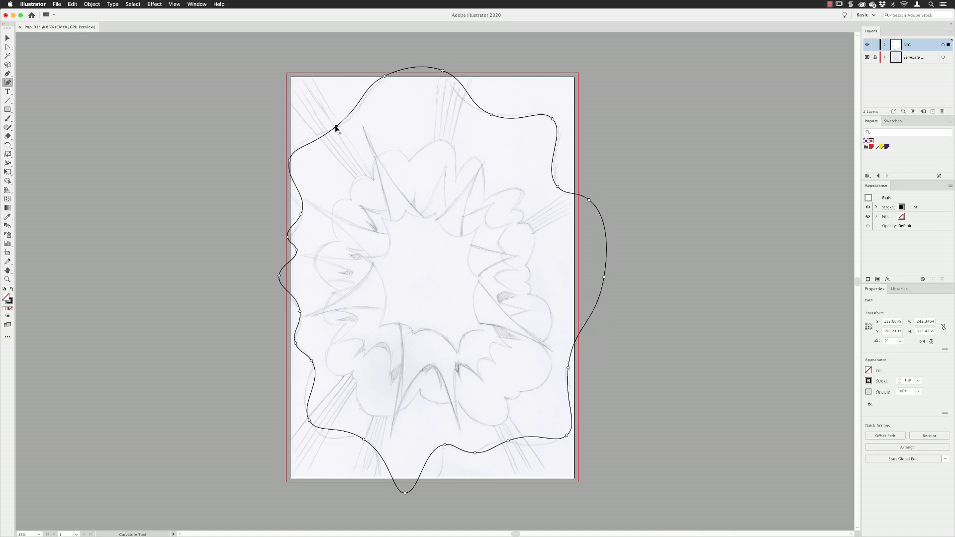
Reposition the wavy outline's upper-left and left-side anchor points so the curve follows the pencil line more closely
{"action": "left_click_drag", "start_coordinate": [336, 128], "coordinate": [350, 118]}
{"action": "mouse_move", "coordinate": [289, 160]}
{"action": "left_mouse_down"}
{"action": "mouse_move", "coordinate": [277, 154]}
{"action": "mouse_move", "coordinate": [273, 163]}
{"action": "left_mouse_up"}
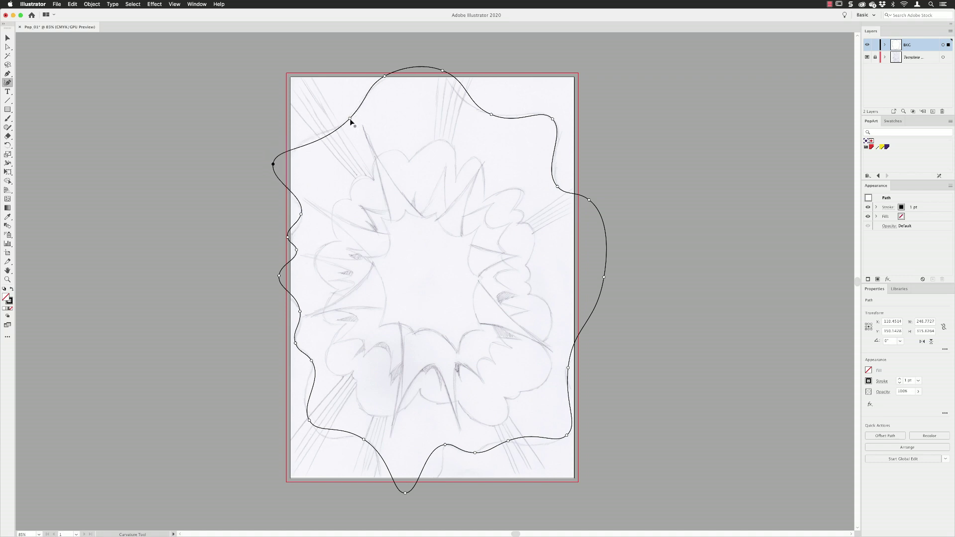
{"action": "left_click_drag", "start_coordinate": [350, 119], "coordinate": [354, 110]}
{"action": "left_click_drag", "start_coordinate": [274, 164], "coordinate": [273, 161]}
{"action": "left_click_drag", "start_coordinate": [301, 214], "coordinate": [288, 237]}
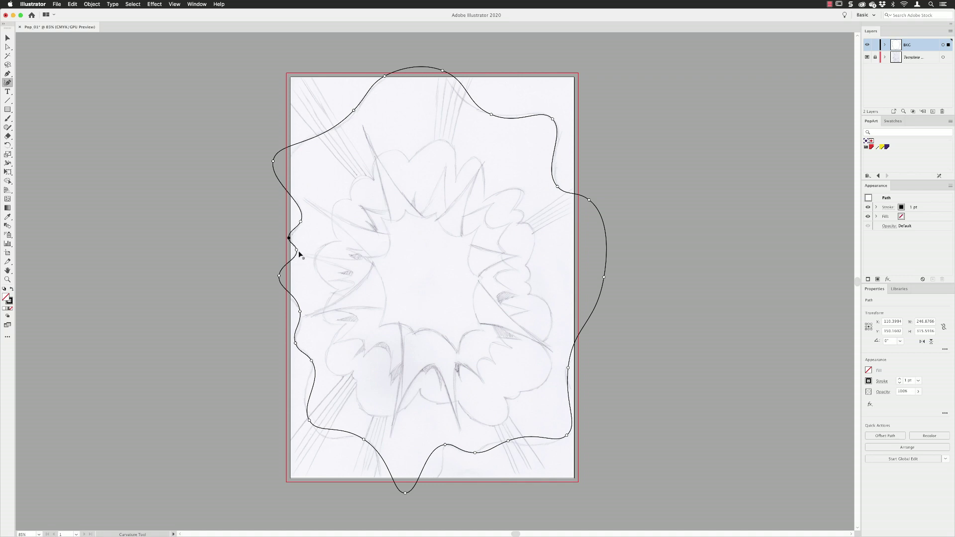
{"action": "left_click_drag", "start_coordinate": [278, 276], "coordinate": [277, 285]}
{"action": "left_click", "coordinate": [296, 346]}
{"action": "left_click", "coordinate": [311, 359]}
{"action": "left_click_drag", "start_coordinate": [308, 421], "coordinate": [305, 406]}
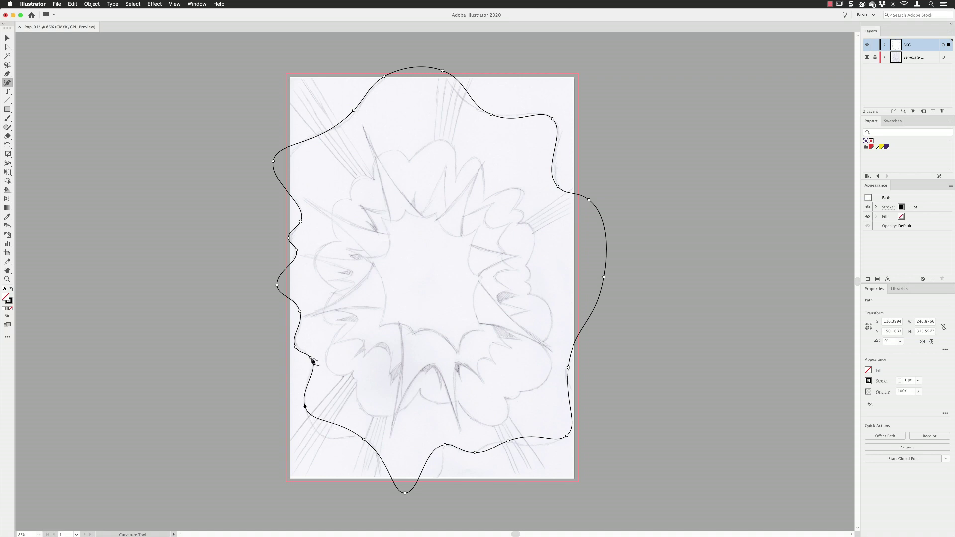
Add anchor points along the outline's bottom edge and reshape it into a wide bulge extending below the artboard
{"action": "left_click", "coordinate": [334, 424]}
{"action": "left_click_drag", "start_coordinate": [334, 423], "coordinate": [361, 438]}
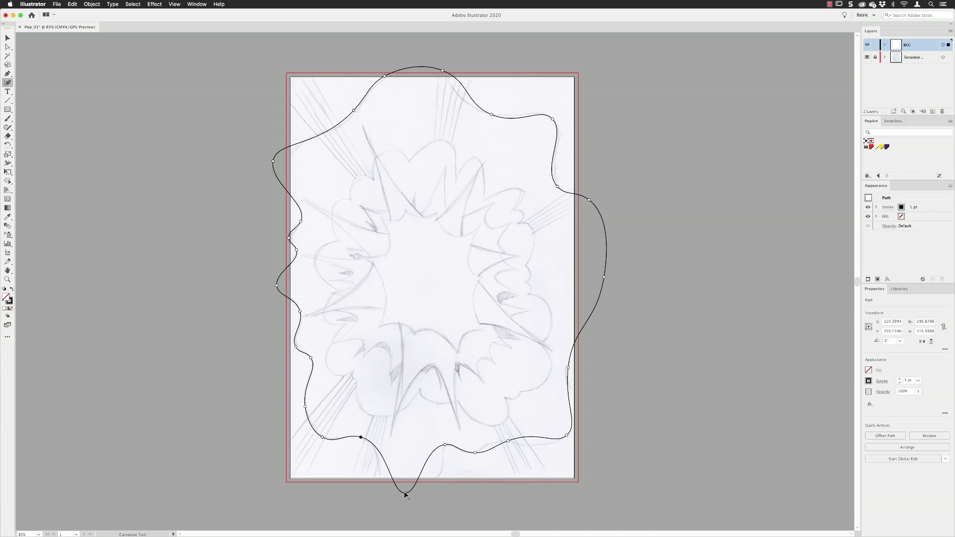
{"action": "left_click_drag", "start_coordinate": [405, 494], "coordinate": [389, 502]}
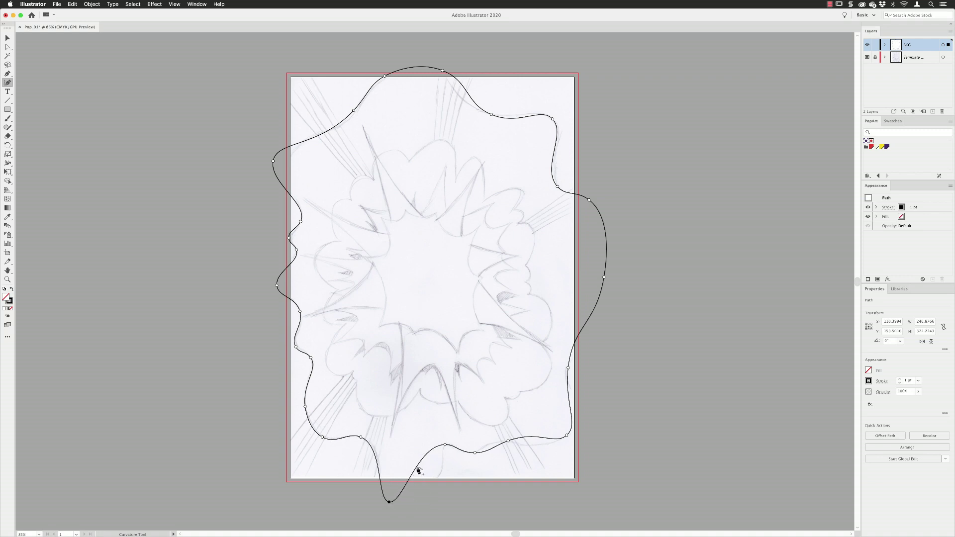
{"action": "left_click", "coordinate": [416, 468]}
{"action": "left_click_drag", "start_coordinate": [417, 467], "coordinate": [395, 500]}
{"action": "left_click_drag", "start_coordinate": [362, 438], "coordinate": [366, 437]}
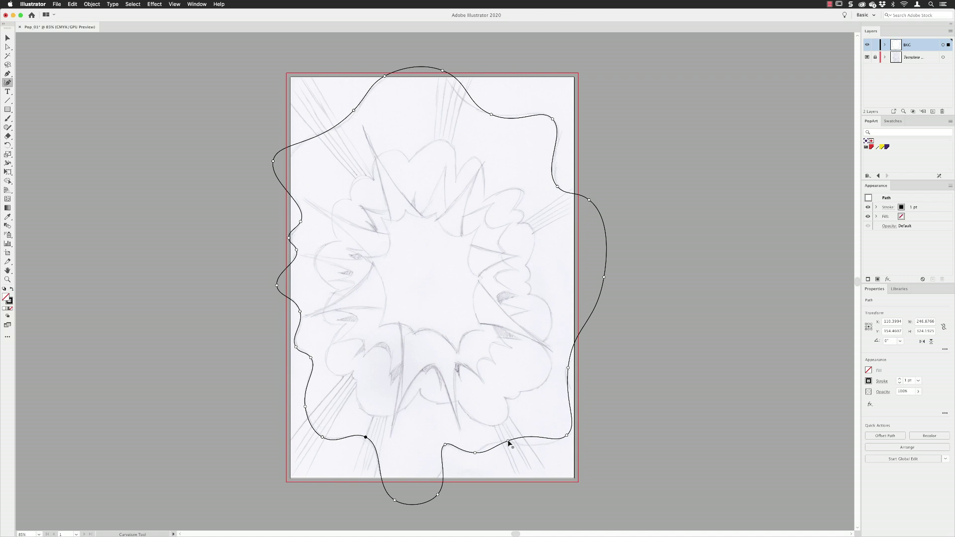
Reshape the outline's lower-right corner by shifting its anchor points and adding one that pulls the curve beyond the artboard edge
{"action": "left_click_drag", "start_coordinate": [502, 442], "coordinate": [490, 442]}
{"action": "left_click_drag", "start_coordinate": [567, 436], "coordinate": [539, 444]}
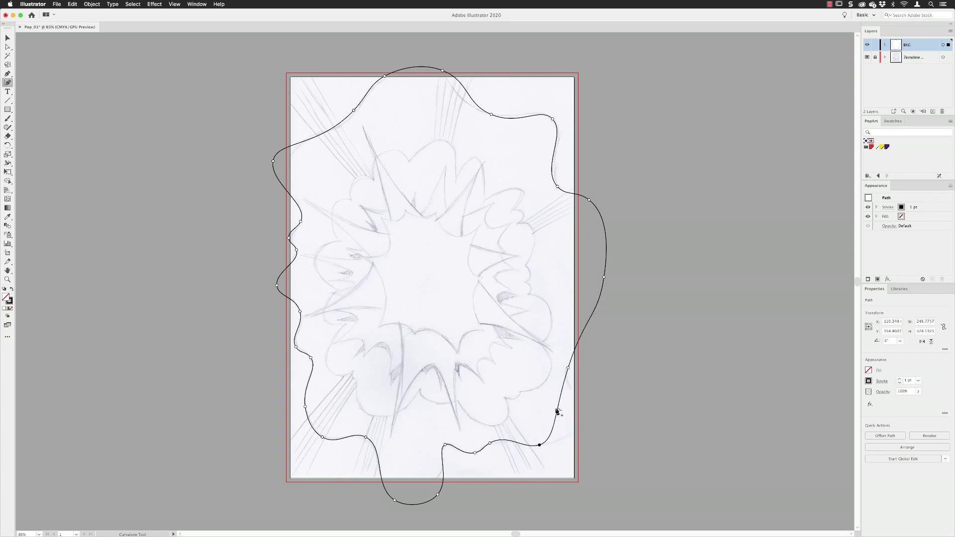
{"action": "left_click_drag", "start_coordinate": [558, 411], "coordinate": [581, 428]}
Refine the outline's top and upper-left curves by moving their anchor points and adding an extra point in the upper-left bend
{"action": "left_click_drag", "start_coordinate": [553, 118], "coordinate": [549, 117]}
{"action": "left_click_drag", "start_coordinate": [490, 115], "coordinate": [476, 108]}
{"action": "left_click_drag", "start_coordinate": [442, 71], "coordinate": [426, 69]}
{"action": "left_click_drag", "start_coordinate": [354, 111], "coordinate": [363, 105]}
{"action": "left_click_drag", "start_coordinate": [273, 160], "coordinate": [280, 162]}
{"action": "left_click", "coordinate": [308, 138]}
{"action": "left_click_drag", "start_coordinate": [363, 104], "coordinate": [346, 124]}
{"action": "left_click_drag", "start_coordinate": [280, 164], "coordinate": [283, 175]}
{"action": "left_click_drag", "start_coordinate": [308, 136], "coordinate": [294, 152]}
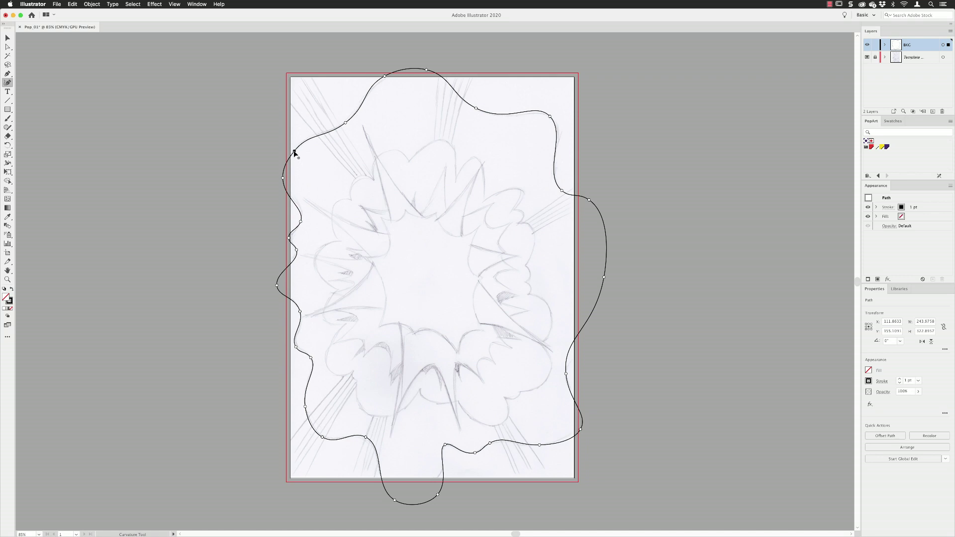
{"action": "left_click", "coordinate": [294, 151]}
Create a new layer named Foreground with the layer color Magenta
{"action": "left_click", "coordinate": [933, 112]}
{"action": "double_click", "coordinate": [924, 45]}
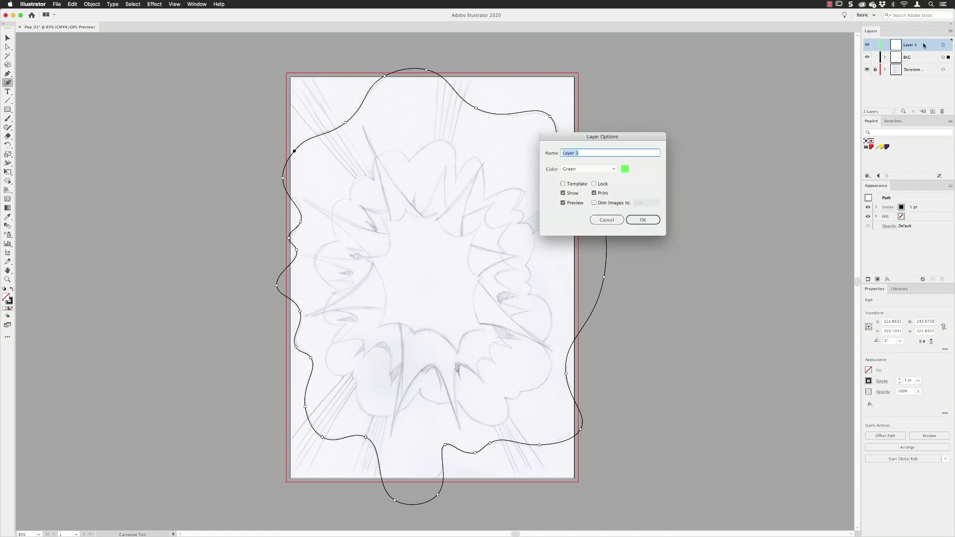
{"action": "type", "text": "Foreground"}
{"action": "left_click", "coordinate": [614, 169]}
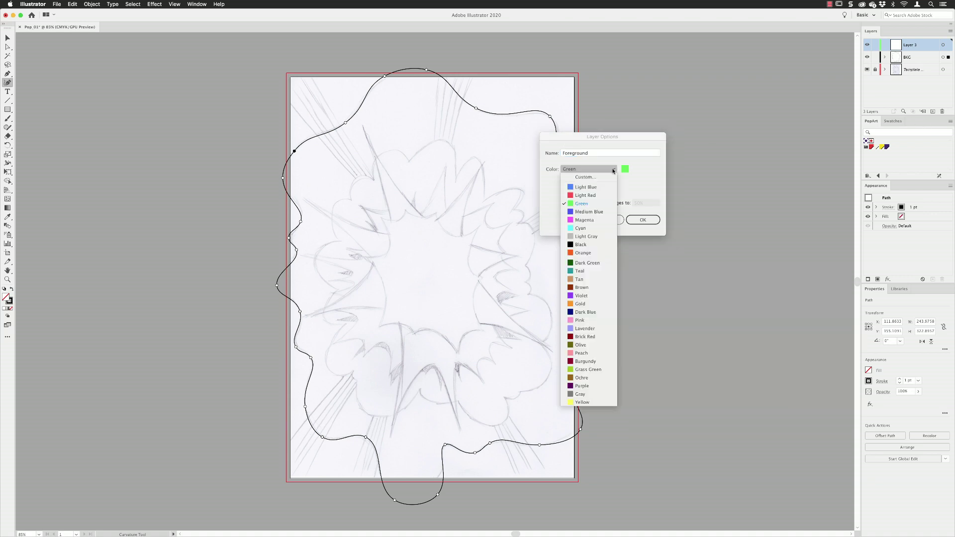
{"action": "left_click", "coordinate": [599, 219]}
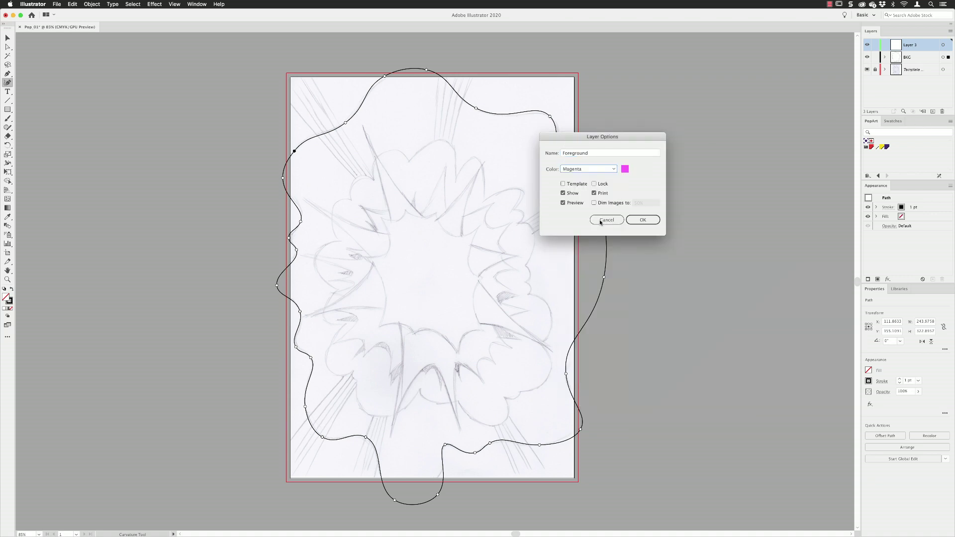
{"action": "left_click", "coordinate": [641, 220]}
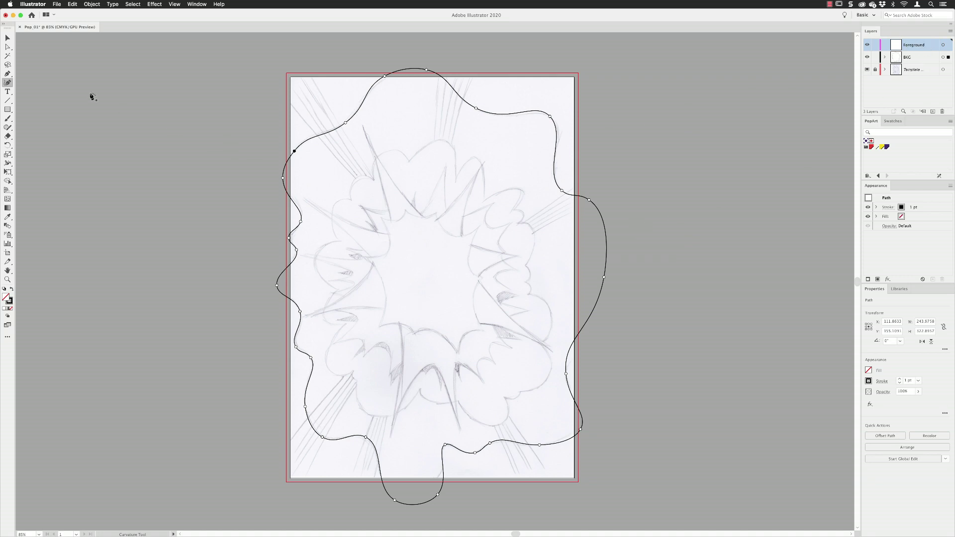
With the wavy outline deselected, start a straight-segment Pen path through the notches along the left side of the sketched cloud
{"action": "left_click", "coordinate": [8, 73]}
{"action": "key", "text": "super+equal"}
{"action": "key", "text": "super+equal"}
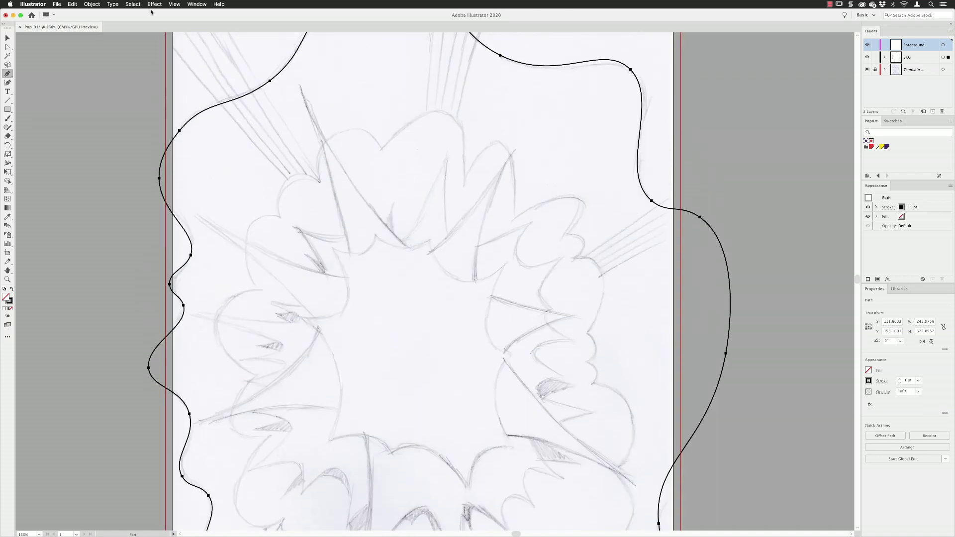
{"action": "left_click", "coordinate": [133, 4]}
{"action": "key", "text": "shift+super+a"}
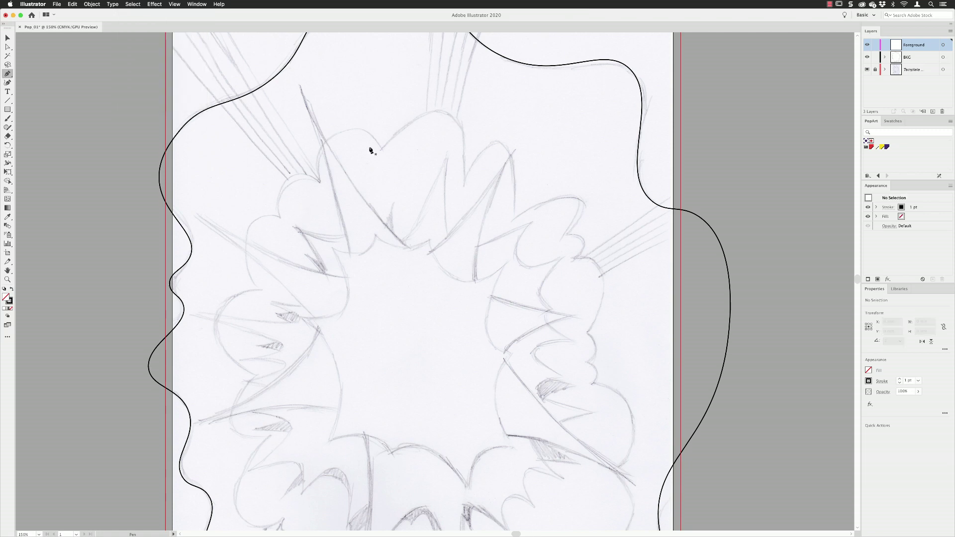
{"action": "left_click", "coordinate": [381, 149]}
{"action": "left_click", "coordinate": [320, 181]}
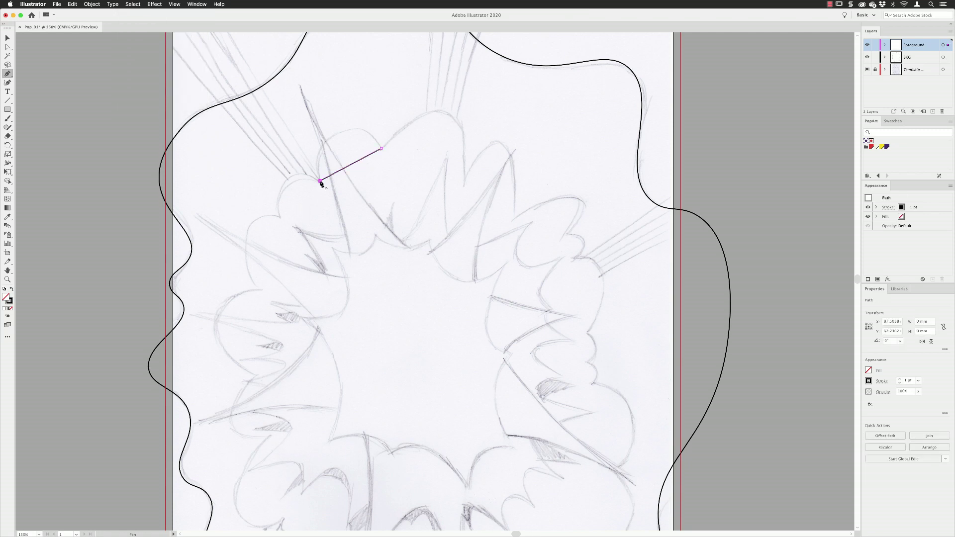
{"action": "scroll", "coordinate": [282, 241], "scroll_direction": "down", "scroll_amount": 5}
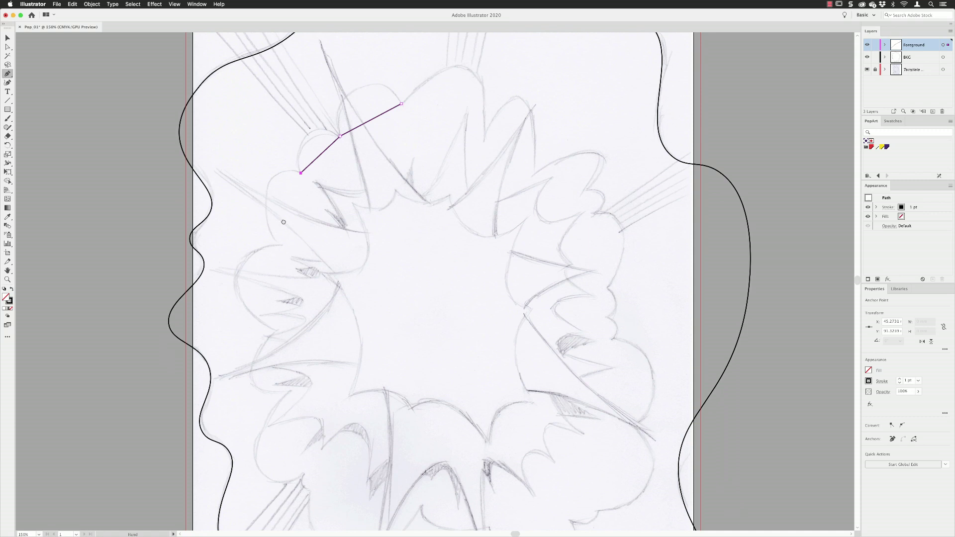
{"action": "left_click", "coordinate": [288, 172]}
{"action": "left_click", "coordinate": [282, 258]}
{"action": "left_click", "coordinate": [297, 319]}
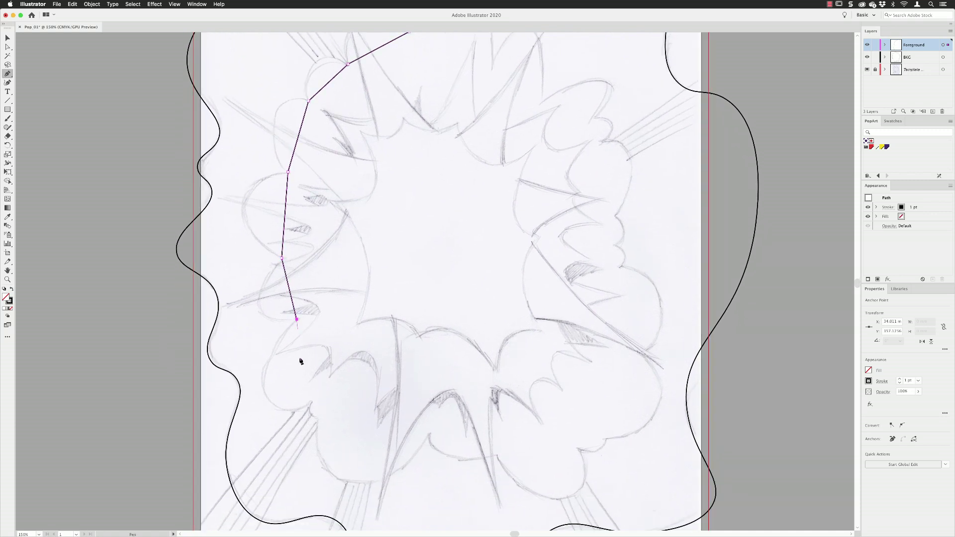
{"action": "left_click", "coordinate": [317, 403]}
{"action": "key", "text": "Escape"}
{"action": "left_click", "coordinate": [317, 419]}
Continue the straight Pen path through the cloud's bottom, right and top notches and close it at the first point
{"action": "left_click", "coordinate": [429, 435]}
{"action": "left_click", "coordinate": [494, 455]}
{"action": "left_click", "coordinate": [577, 449]}
{"action": "left_click", "coordinate": [606, 440]}
{"action": "left_click", "coordinate": [644, 355]}
{"action": "left_click", "coordinate": [620, 268]}
{"action": "left_click", "coordinate": [615, 217]}
{"action": "left_click", "coordinate": [601, 143]}
{"action": "left_click", "coordinate": [594, 117]}
{"action": "left_click", "coordinate": [542, 99]}
{"action": "scroll", "coordinate": [521, 137], "scroll_direction": "up", "scroll_amount": 2}
{"action": "scroll", "coordinate": [522, 137], "scroll_direction": "up", "scroll_amount": 5}
{"action": "scroll", "coordinate": [522, 136], "scroll_direction": "left", "scroll_amount": 2}
{"action": "left_click", "coordinate": [532, 172]}
{"action": "left_click", "coordinate": [447, 138]}
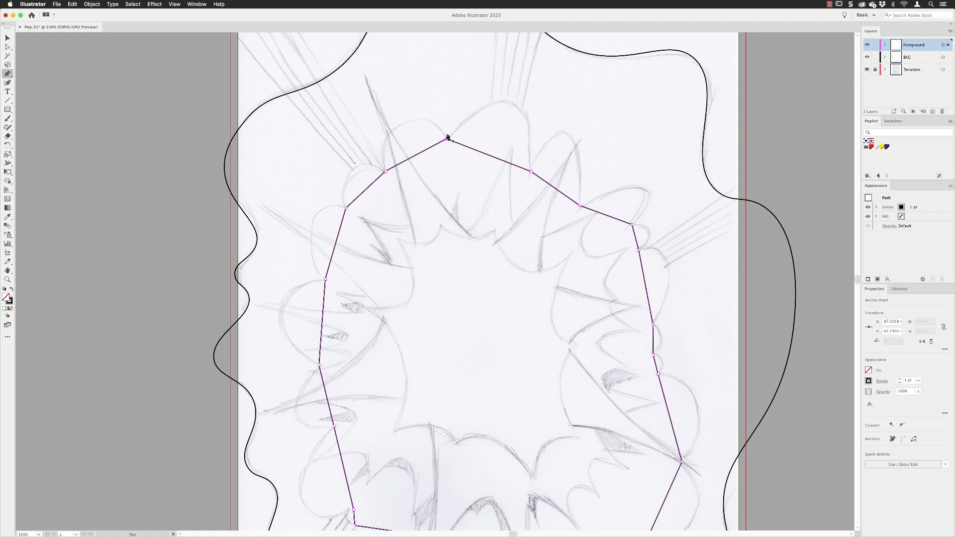
Bend the cloud path's left and lower-left straight segments outward with the Anchor Point tool to match the sketched puffs
{"action": "left_click", "coordinate": [6, 75]}
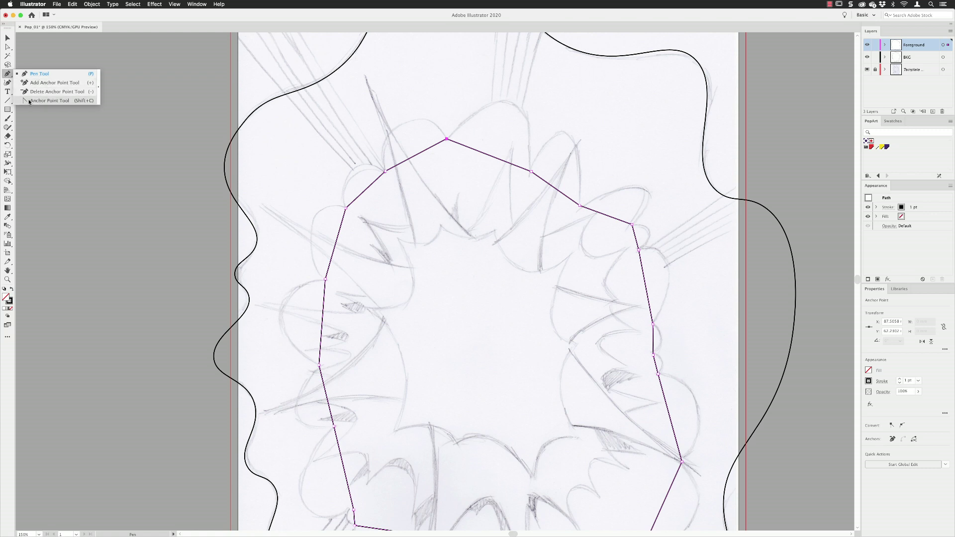
{"action": "left_click", "coordinate": [50, 100]}
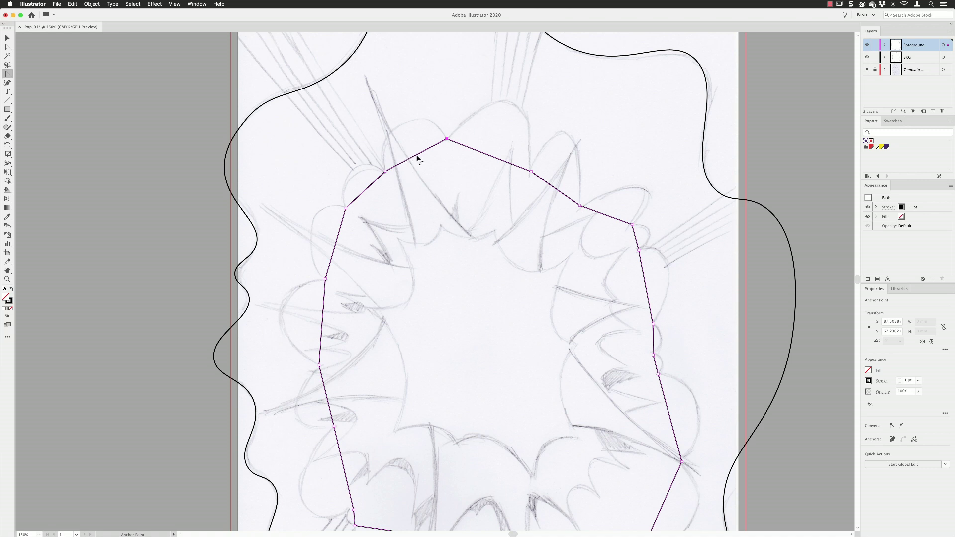
{"action": "left_click_drag", "start_coordinate": [417, 159], "coordinate": [430, 99]}
{"action": "left_click_drag", "start_coordinate": [371, 194], "coordinate": [353, 176]}
{"action": "left_click_drag", "start_coordinate": [336, 242], "coordinate": [297, 255]}
{"action": "left_click_drag", "start_coordinate": [304, 203], "coordinate": [307, 196]}
{"action": "left_click_drag", "start_coordinate": [350, 287], "coordinate": [411, 151]}
{"action": "left_click", "coordinate": [386, 189]}
{"action": "left_click_drag", "start_coordinate": [386, 190], "coordinate": [341, 179]}
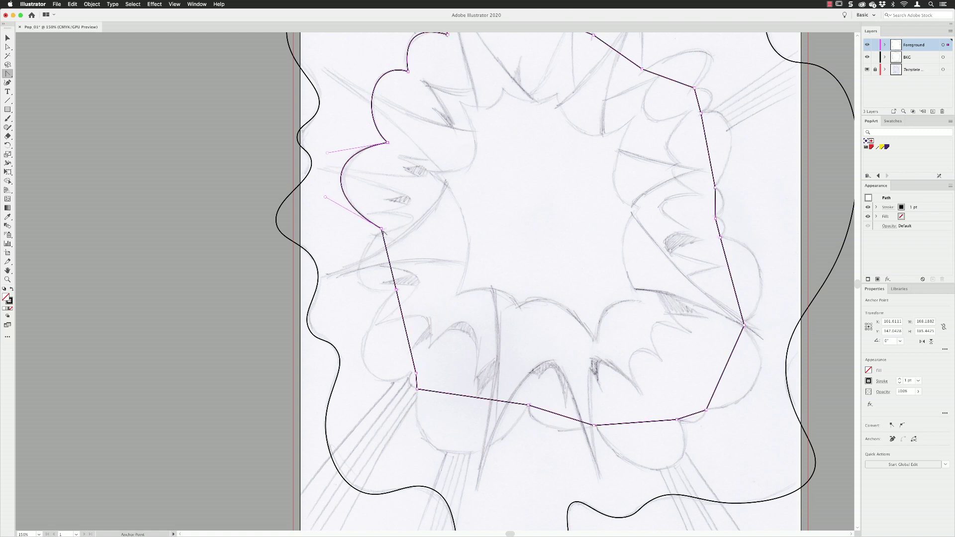
{"action": "left_click_drag", "start_coordinate": [401, 260], "coordinate": [391, 209]}
{"action": "left_click_drag", "start_coordinate": [435, 279], "coordinate": [394, 291]}
Bend the cloud's remaining straight segments into puffs and curve the segments of the second, inner cloud outline along the sketch
{"action": "scroll", "coordinate": [554, 185], "scroll_direction": "up", "scroll_amount": 5}
{"action": "scroll", "coordinate": [554, 185], "scroll_direction": "right", "scroll_amount": 5}
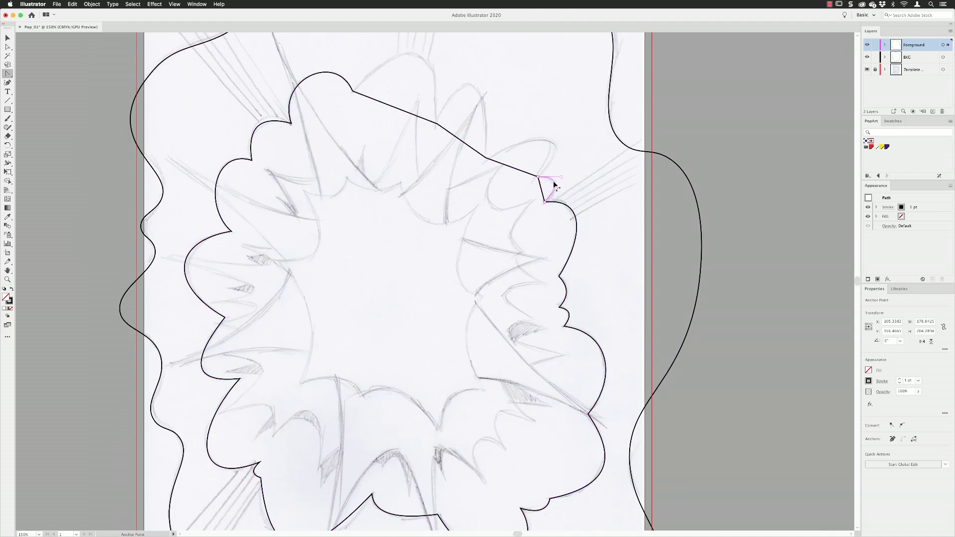
{"action": "scroll", "coordinate": [555, 185], "scroll_direction": "down", "scroll_amount": 6}
{"action": "scroll", "coordinate": [500, 135], "scroll_direction": "up", "scroll_amount": 5}
{"action": "scroll", "coordinate": [377, 334], "scroll_direction": "down", "scroll_amount": 5}
{"action": "left_click_drag", "start_coordinate": [449, 347], "coordinate": [446, 318]}
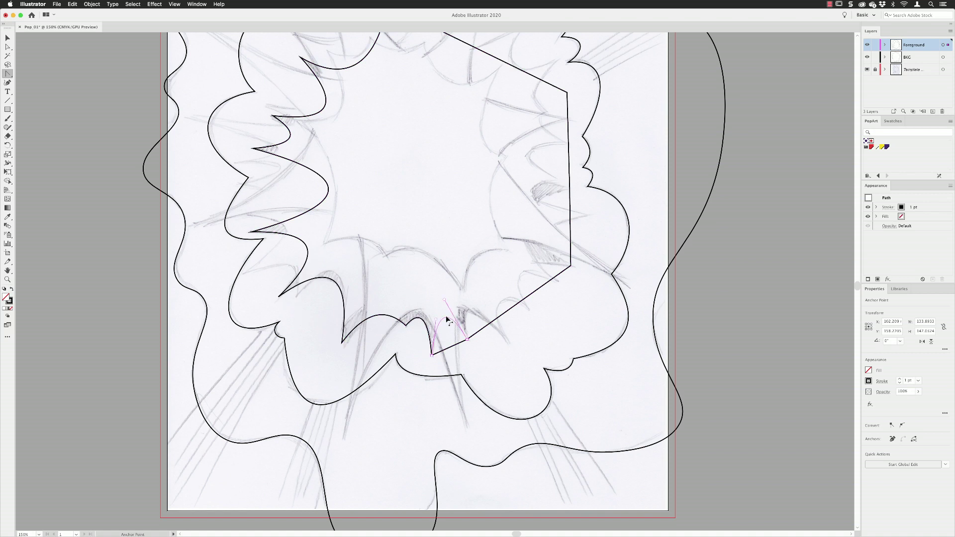
Plot another jagged outline inside the cloud with straight Pen segments and bend its segments into curves with the Anchor Point tool
{"action": "left_click", "coordinate": [8, 73]}
{"action": "left_click", "coordinate": [330, 107]}
{"action": "left_click", "coordinate": [304, 178]}
{"action": "left_click", "coordinate": [277, 240]}
{"action": "left_click", "coordinate": [280, 259]}
{"action": "left_click", "coordinate": [286, 291]}
{"action": "left_click", "coordinate": [281, 348]}
{"action": "left_click", "coordinate": [383, 399]}
{"action": "left_click", "coordinate": [545, 421]}
{"action": "left_click", "coordinate": [609, 343]}
{"action": "left_click", "coordinate": [604, 219]}
{"action": "left_click", "coordinate": [562, 101]}
{"action": "scroll", "coordinate": [558, 105], "scroll_direction": "down", "scroll_amount": 2}
{"action": "left_click", "coordinate": [299, 79]}
{"action": "key", "text": "shift+c"}
{"action": "left_click_drag", "start_coordinate": [326, 335], "coordinate": [329, 328]}
Plot the spiky burst shape with straight Pen segments joining the tips of the sketched spikes
{"action": "key", "text": "p"}
{"action": "scroll", "coordinate": [348, 249], "scroll_direction": "up", "scroll_amount": 5}
{"action": "left_click", "coordinate": [218, 199]}
{"action": "left_click", "coordinate": [220, 284]}
{"action": "scroll", "coordinate": [220, 283], "scroll_direction": "right", "scroll_amount": 3}
{"action": "left_click", "coordinate": [524, 462]}
{"action": "left_click", "coordinate": [471, 295]}
{"action": "left_click", "coordinate": [404, 126]}
Curve the burst shape's straight segments inward between the spike tips with the Anchor Point tool, following the pencil lines
{"action": "scroll", "coordinate": [406, 129], "scroll_direction": "left", "scroll_amount": 3}
{"action": "scroll", "coordinate": [299, 209], "scroll_direction": "down", "scroll_amount": 3}
{"action": "key", "text": "shift+c"}
{"action": "left_click_drag", "start_coordinate": [219, 209], "coordinate": [310, 212]}
{"action": "scroll", "coordinate": [412, 350], "scroll_direction": "up", "scroll_amount": 10}
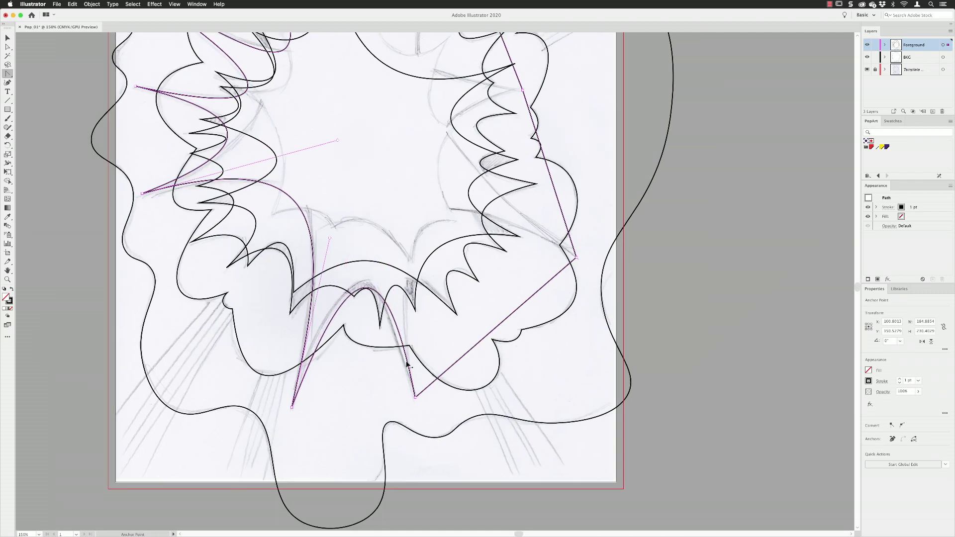
{"action": "scroll", "coordinate": [452, 300], "scroll_direction": "down", "scroll_amount": 2}
{"action": "left_click", "coordinate": [451, 300]}
Fit the whole artboard in view and select the outer wavy path on the BKG layer
{"action": "key", "text": "v"}
{"action": "key", "text": "ctrl+0"}
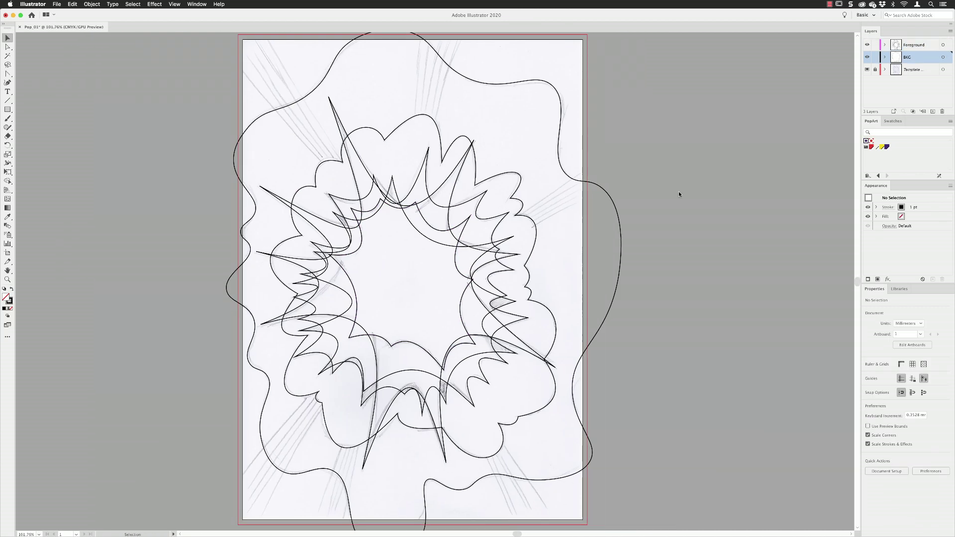
{"action": "left_click", "coordinate": [599, 189]}
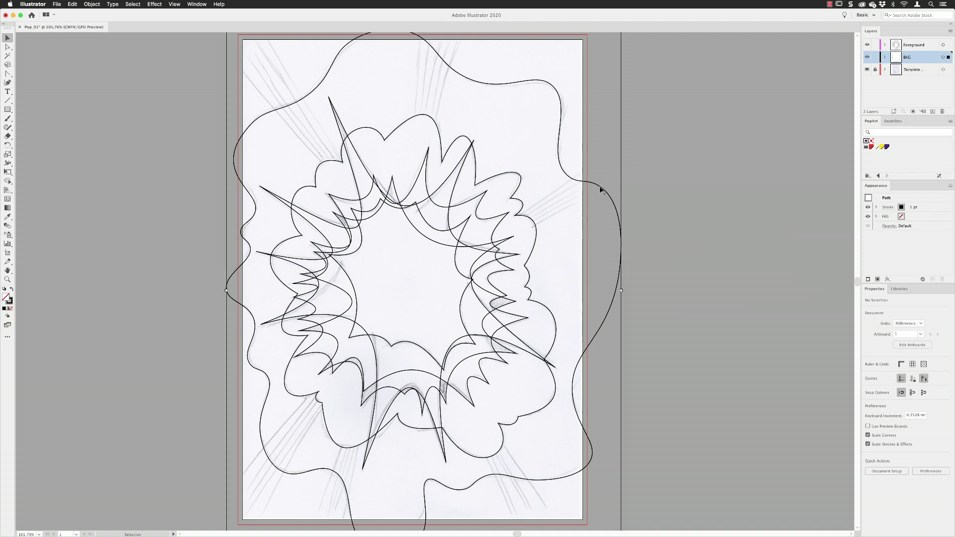
Show the Color panel floating beside the artboard and display the PopArt swatches in Large Thumbnail View
{"action": "left_click", "coordinate": [202, 6]}
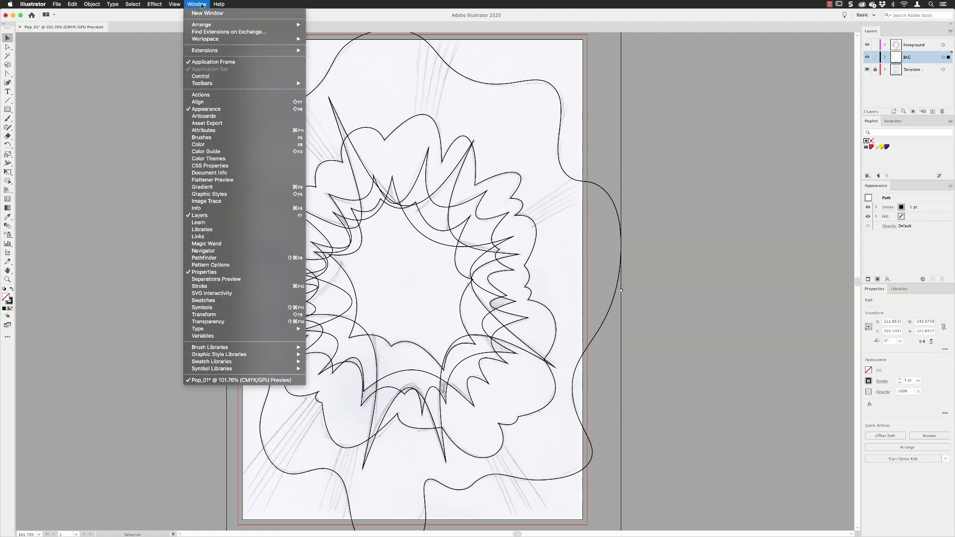
{"action": "left_click", "coordinate": [199, 144]}
{"action": "left_click_drag", "start_coordinate": [725, 84], "coordinate": [729, 93]}
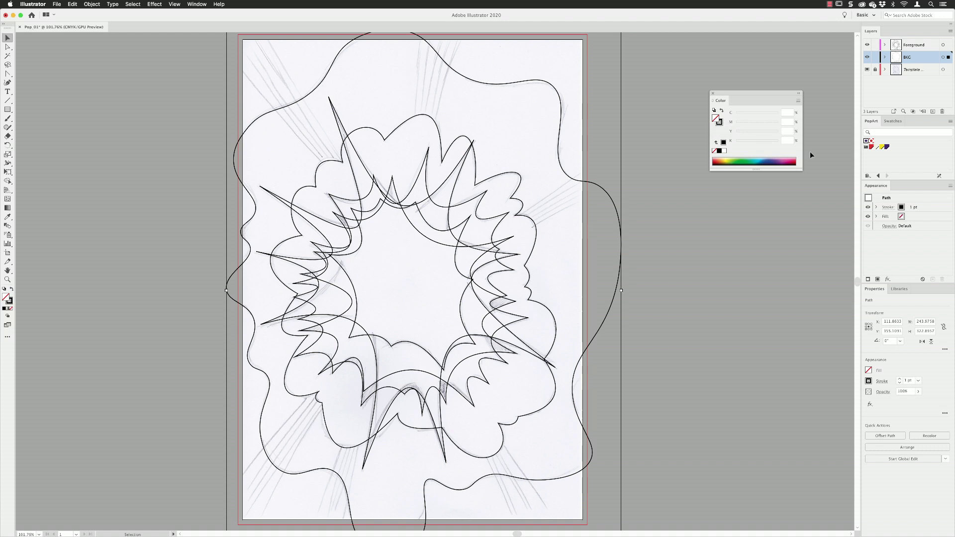
{"action": "left_click", "coordinate": [950, 122]}
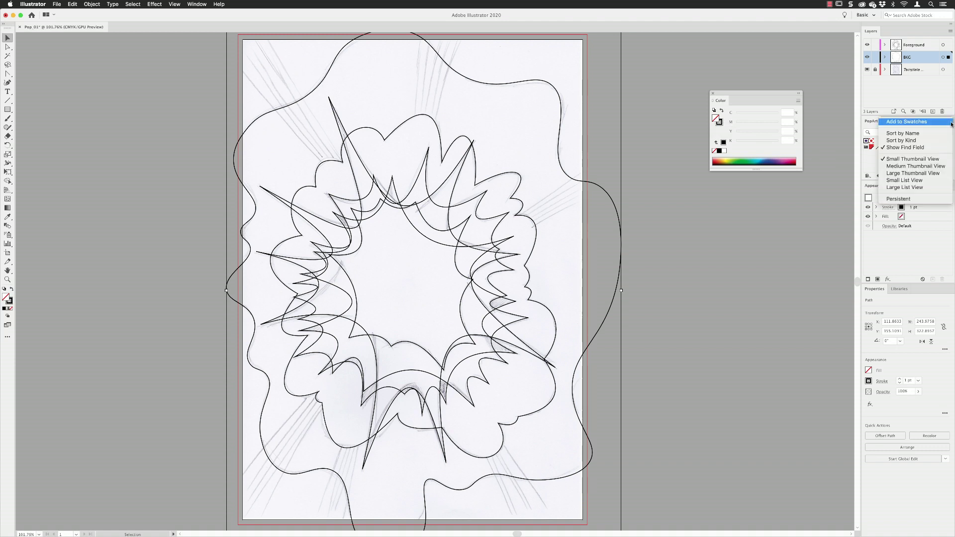
{"action": "left_click", "coordinate": [899, 174]}
Fill the wavy background shape with the purple dot pattern from the PopArt swatches and set its stroke to None
{"action": "left_click", "coordinate": [868, 144]}
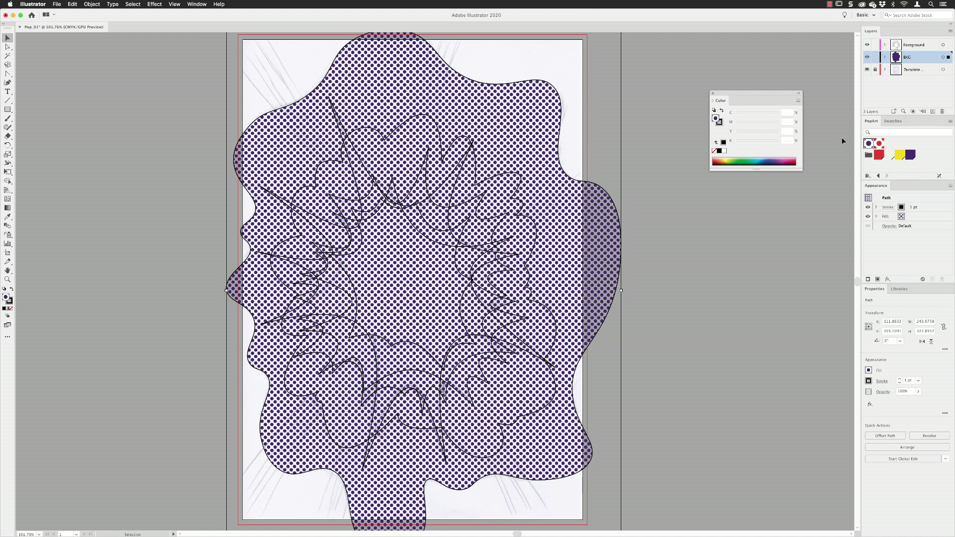
{"action": "left_click", "coordinate": [719, 123]}
{"action": "left_click", "coordinate": [715, 151]}
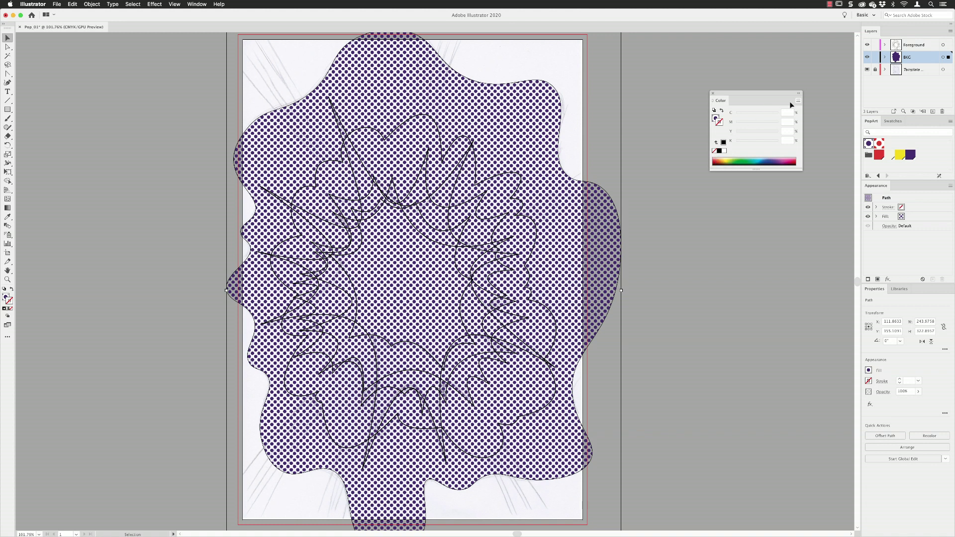
Hide the BKG layer and fill the outer cloud-shaped path with Pop Red from the PopArt swatches
{"action": "left_click", "coordinate": [867, 57]}
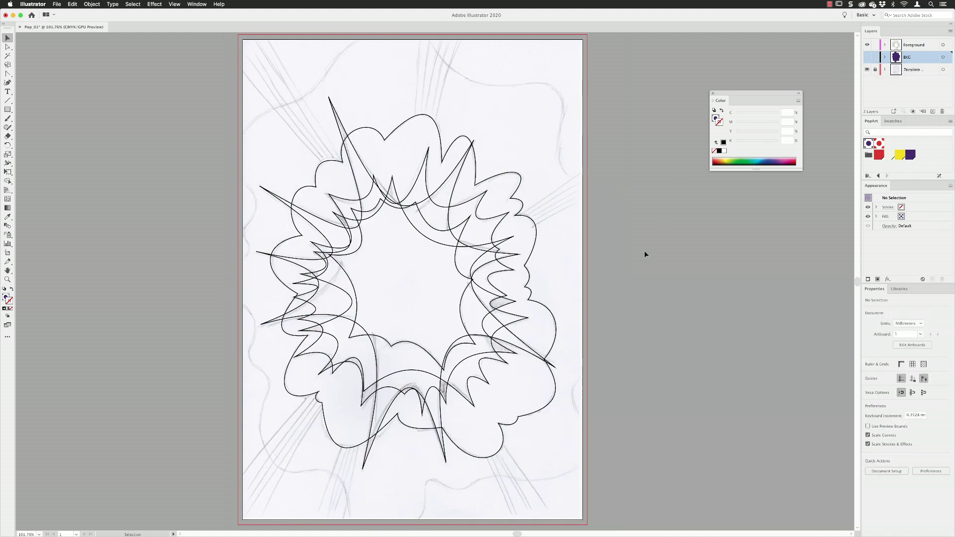
{"action": "left_click", "coordinate": [555, 220]}
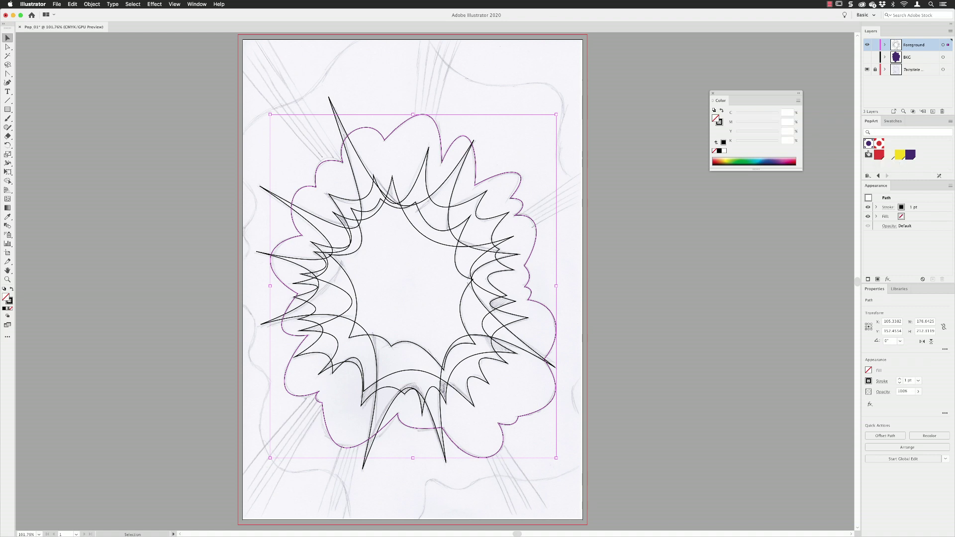
{"action": "left_click", "coordinate": [879, 154]}
Fill the rearmost jagged burst with Pop Purple and the spiky burst in front of it with the PopArt yellow
{"action": "left_click", "coordinate": [510, 243]}
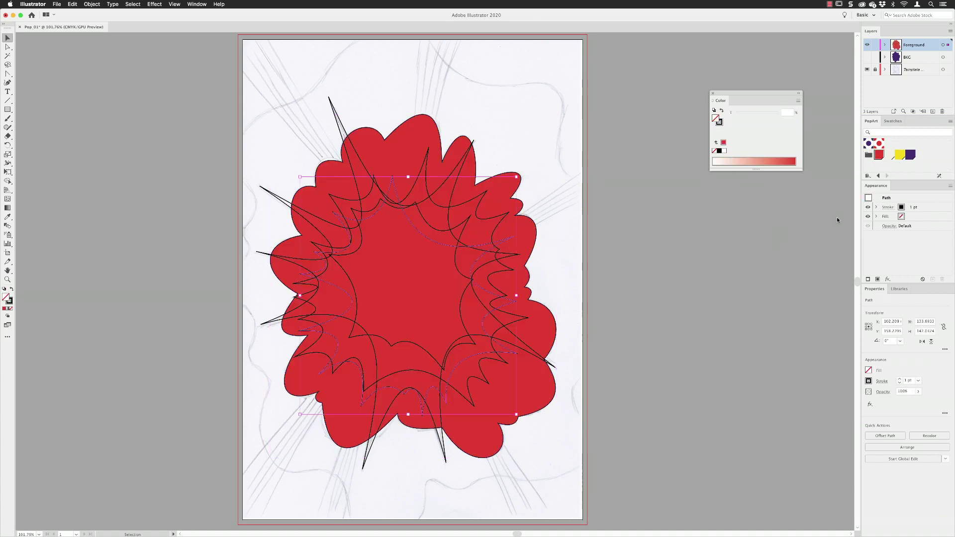
{"action": "left_click", "coordinate": [911, 155]}
{"action": "left_click", "coordinate": [497, 248]}
{"action": "left_click", "coordinate": [899, 155]}
Fill the long-spiked burst with white and the central burst with Pop Red
{"action": "left_click", "coordinate": [510, 259]}
{"action": "key", "text": "d"}
{"action": "left_click", "coordinate": [463, 273]}
{"action": "left_click", "coordinate": [878, 154]}
{"action": "left_click", "coordinate": [618, 270]}
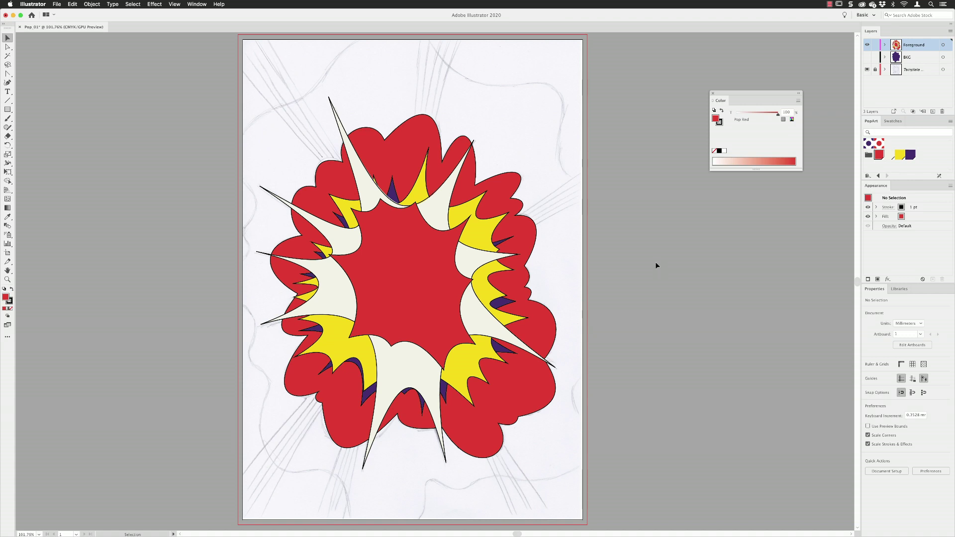
Select all the foreground shapes and set their strokes to Pop Purple
{"action": "left_click_drag", "start_coordinate": [219, 91], "coordinate": [603, 445]}
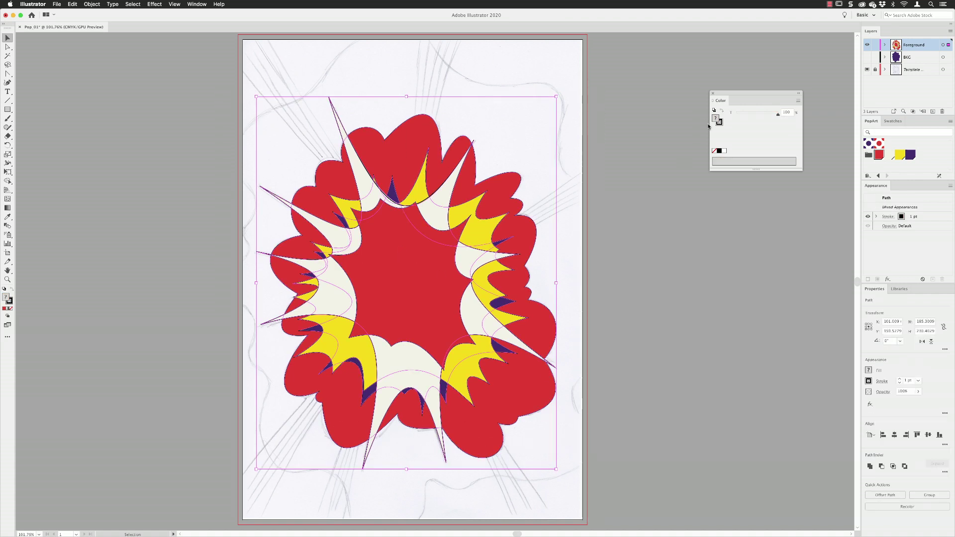
{"action": "left_click", "coordinate": [719, 123]}
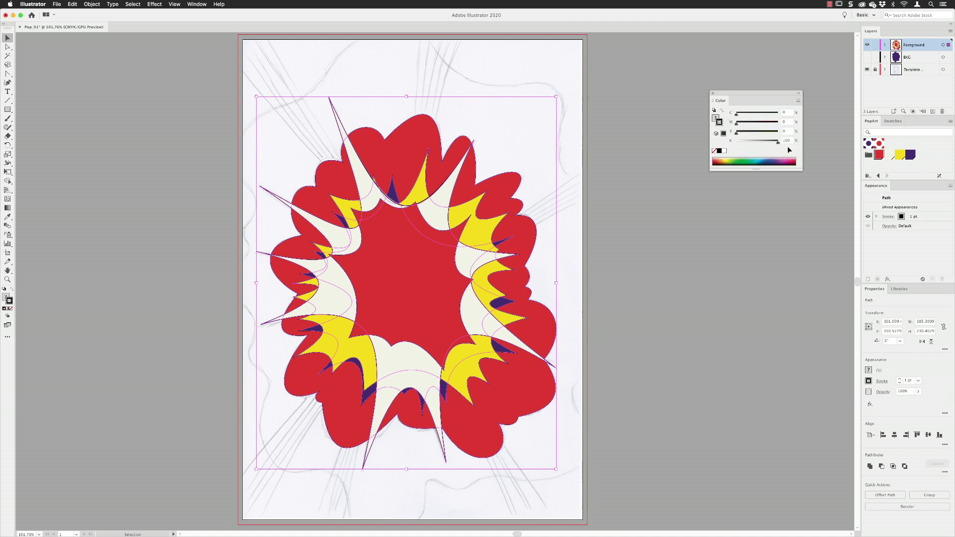
{"action": "left_click", "coordinate": [910, 155]}
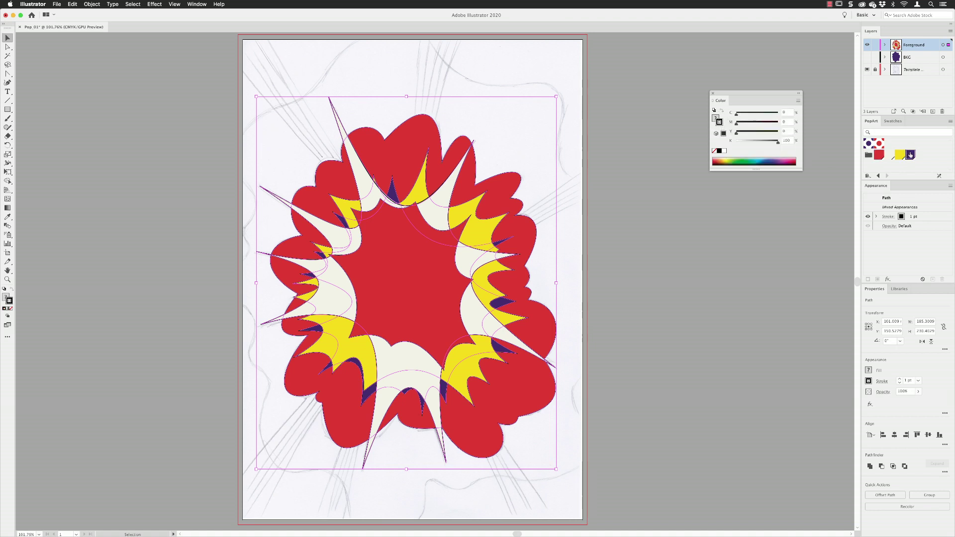
{"action": "left_click", "coordinate": [603, 253]}
Set the stroke of the purple jagged burst to None
{"action": "left_click", "coordinate": [499, 245]}
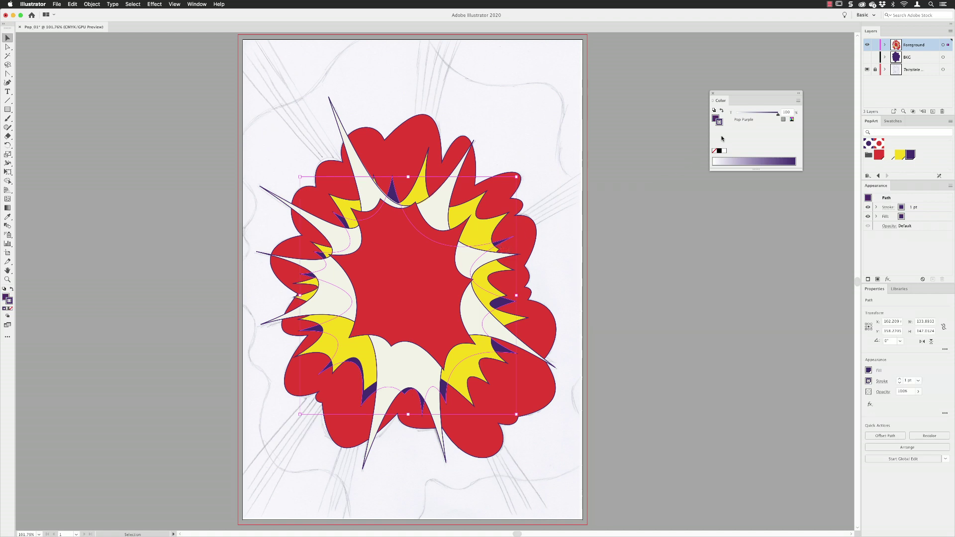
{"action": "left_click", "coordinate": [715, 151]}
{"action": "left_click", "coordinate": [634, 223]}
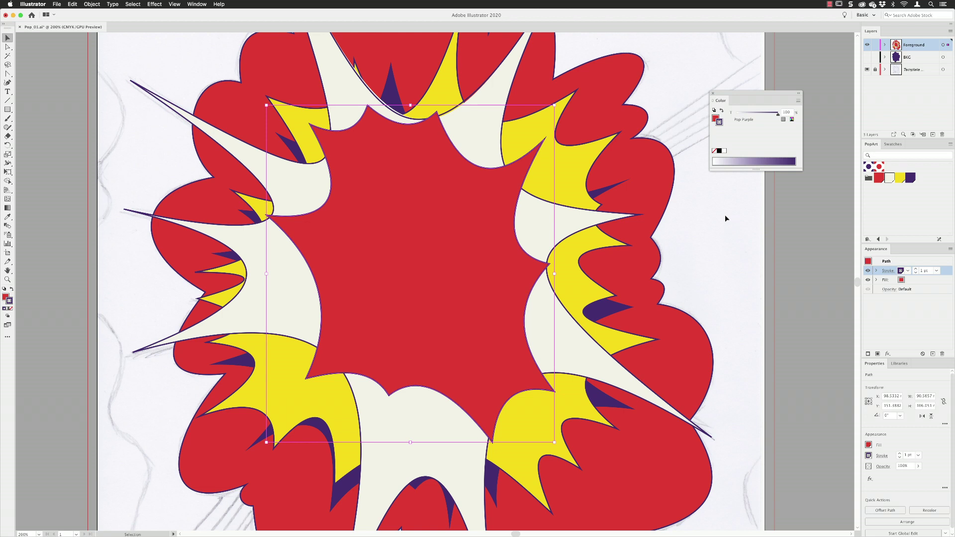
Thicken the central burst's outline along its upper-left inward curve to about 4.4 pt with the Width tool
{"action": "left_click", "coordinate": [8, 164]}
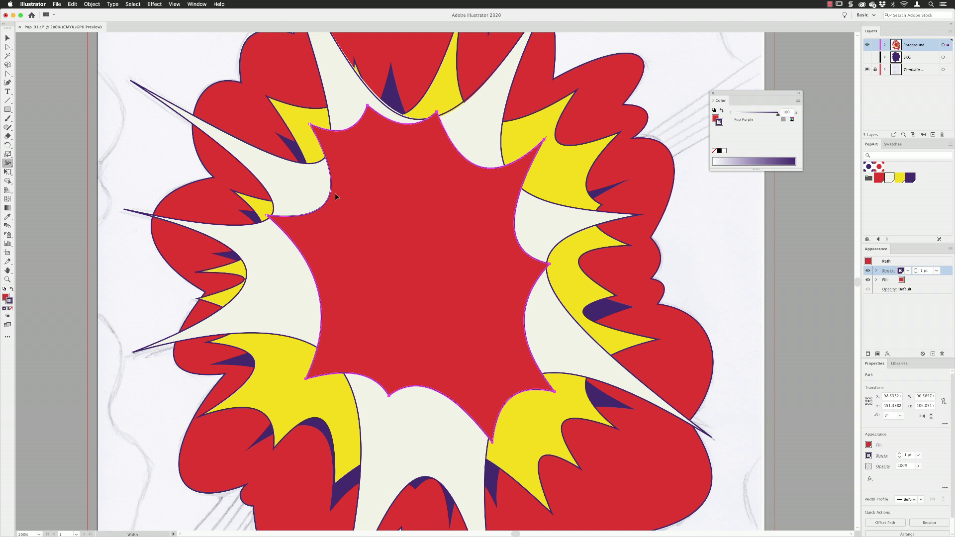
{"action": "left_click_drag", "start_coordinate": [334, 193], "coordinate": [321, 192]}
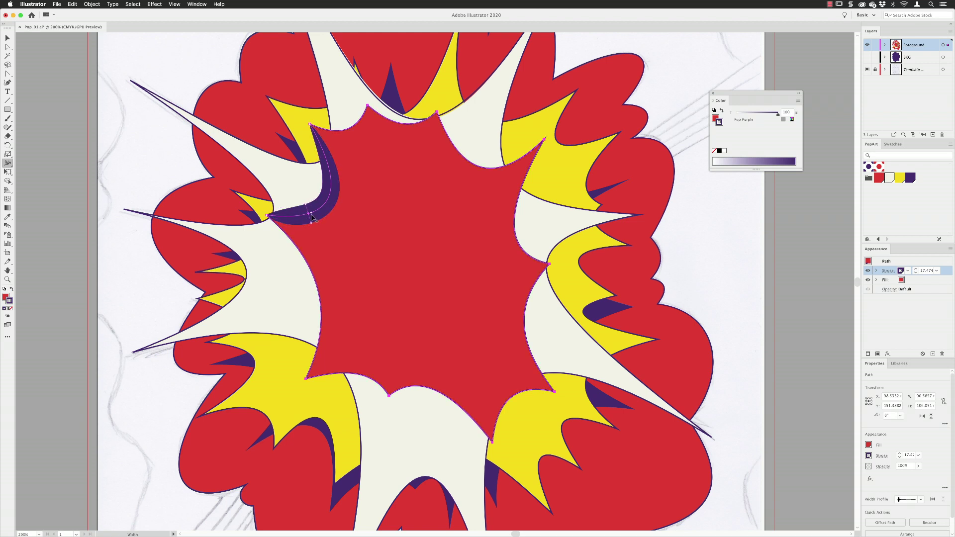
{"action": "left_click_drag", "start_coordinate": [307, 205], "coordinate": [308, 214]}
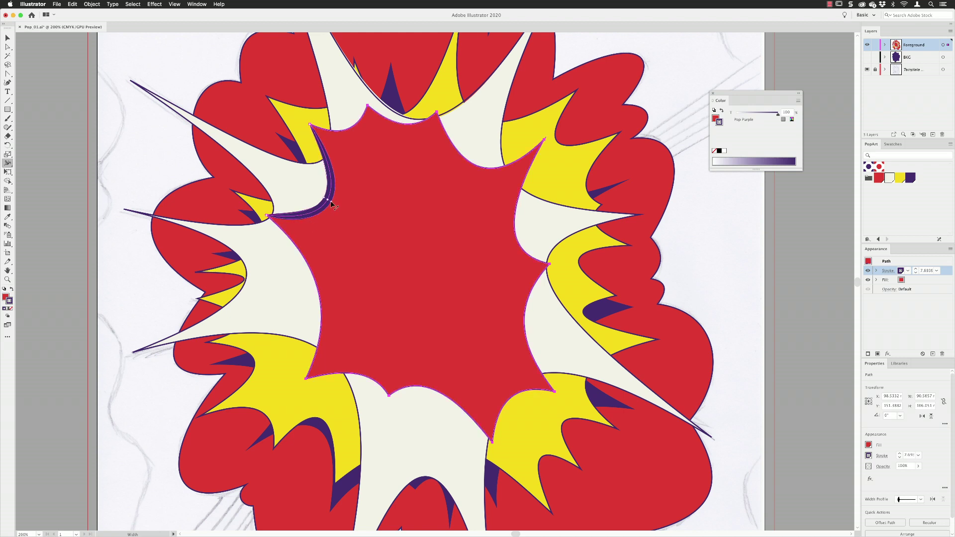
{"action": "left_click_drag", "start_coordinate": [331, 202], "coordinate": [333, 201]}
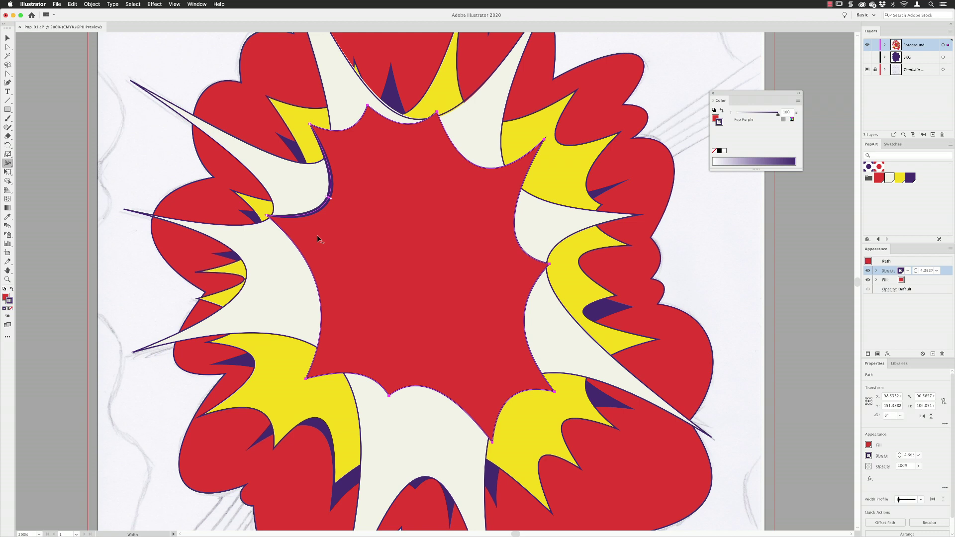
Thicken the central burst's outline along its remaining curves with the Width tool, keeping the strokes thin at the spike tips
{"action": "left_click_drag", "start_coordinate": [297, 246], "coordinate": [313, 246]}
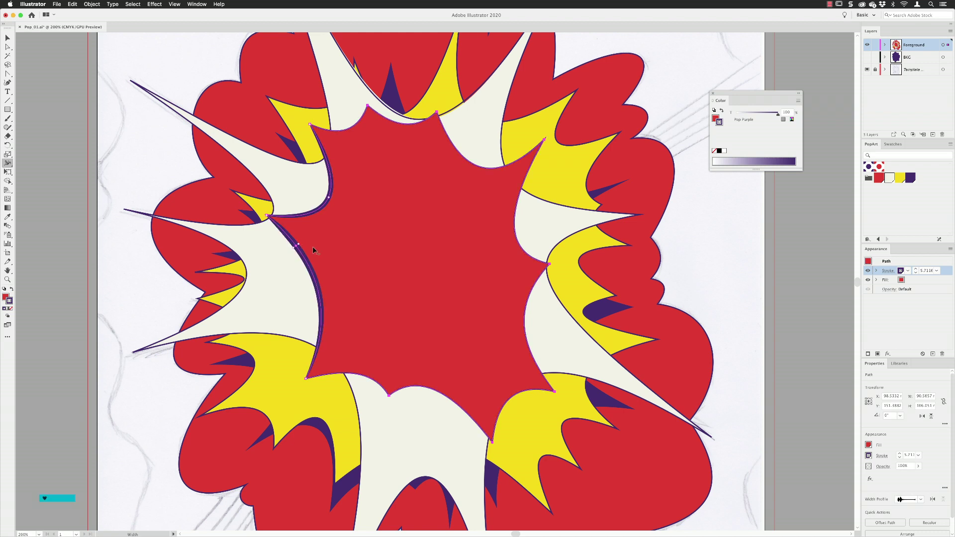
{"action": "left_click_drag", "start_coordinate": [373, 378], "coordinate": [465, 411]}
{"action": "left_click_drag", "start_coordinate": [527, 343], "coordinate": [529, 344]}
{"action": "left_click_drag", "start_coordinate": [519, 251], "coordinate": [521, 248]}
{"action": "left_click_drag", "start_coordinate": [450, 142], "coordinate": [423, 122]}
{"action": "left_click_drag", "start_coordinate": [354, 124], "coordinate": [355, 125]}
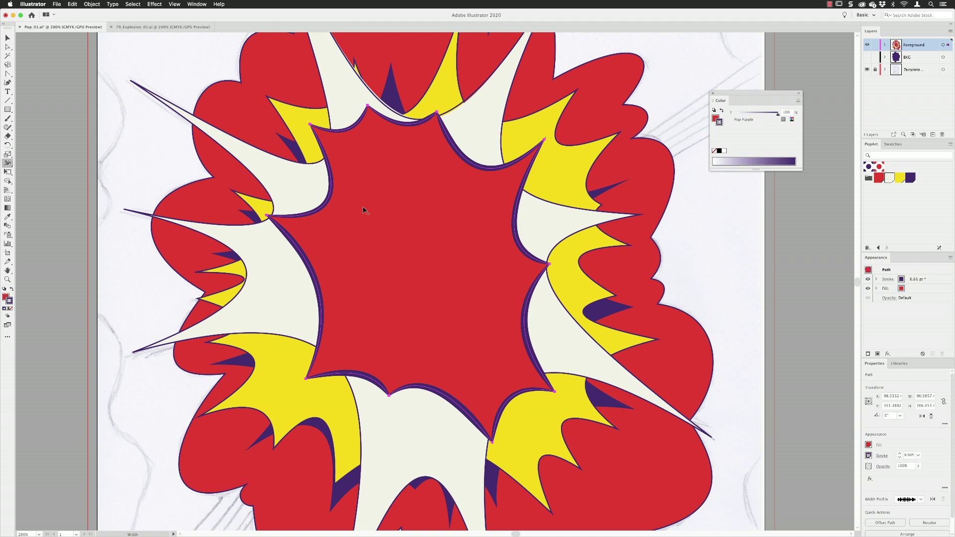
{"action": "key", "text": "v"}
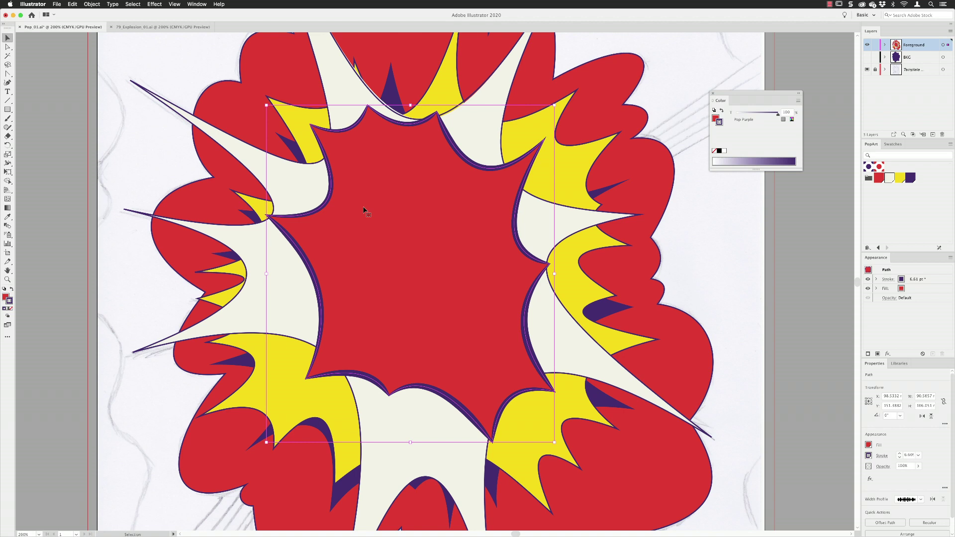
Float the Appearance panel over the artwork beside the central burst
{"action": "left_click_drag", "start_coordinate": [880, 264], "coordinate": [572, 173]}
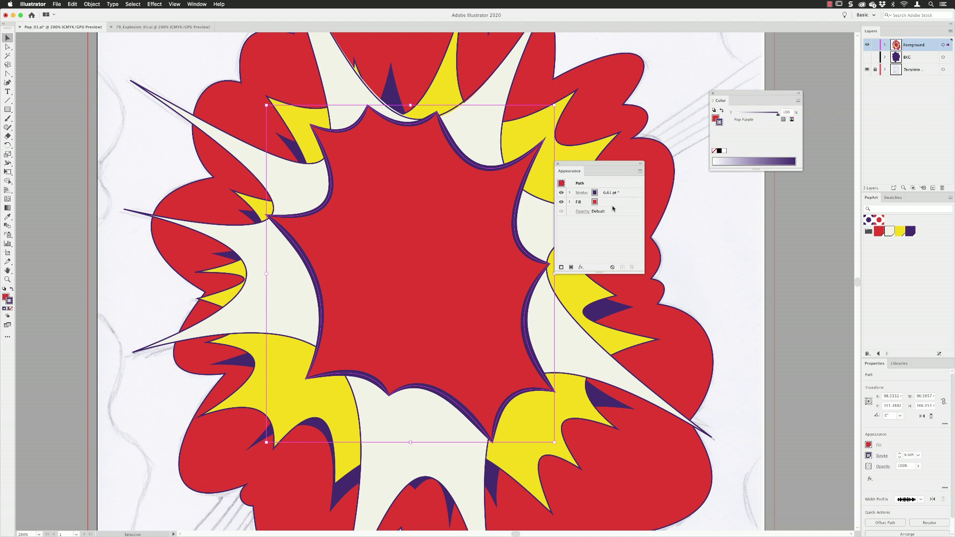
Try the central burst's stroke beneath its fill, and restore it above the fill
{"action": "left_click", "coordinate": [627, 194]}
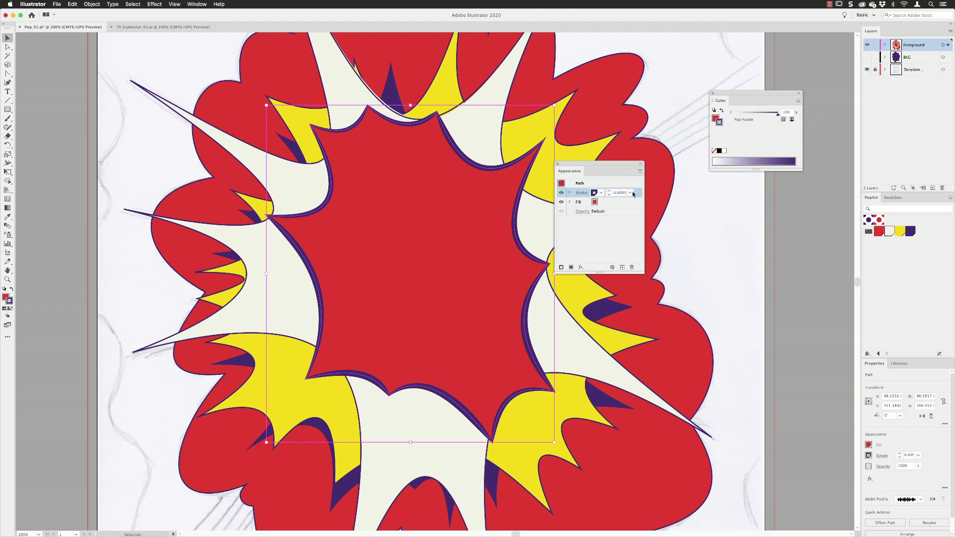
{"action": "left_click_drag", "start_coordinate": [639, 194], "coordinate": [636, 206]}
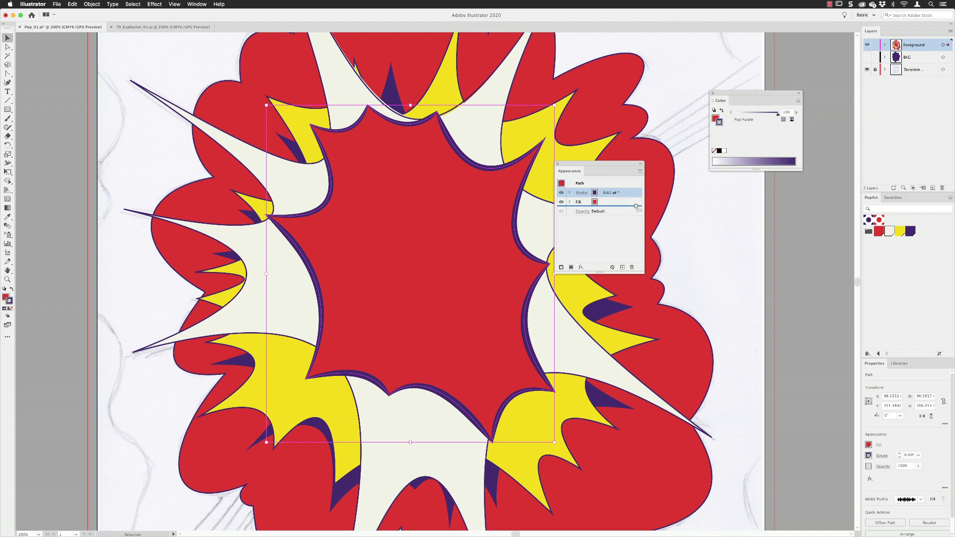
{"action": "left_click_drag", "start_coordinate": [636, 205], "coordinate": [636, 207]}
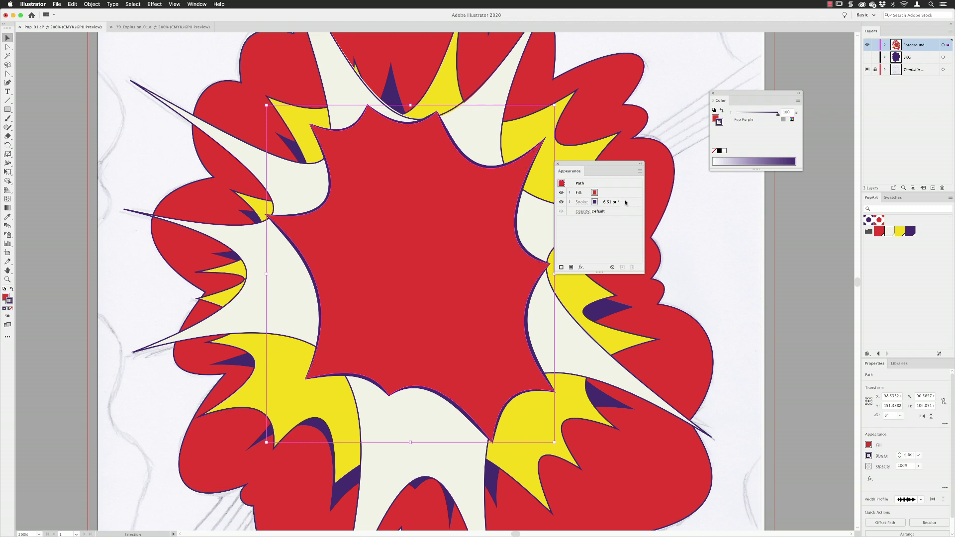
{"action": "left_click", "coordinate": [626, 204]}
{"action": "left_click_drag", "start_coordinate": [626, 204], "coordinate": [624, 191]}
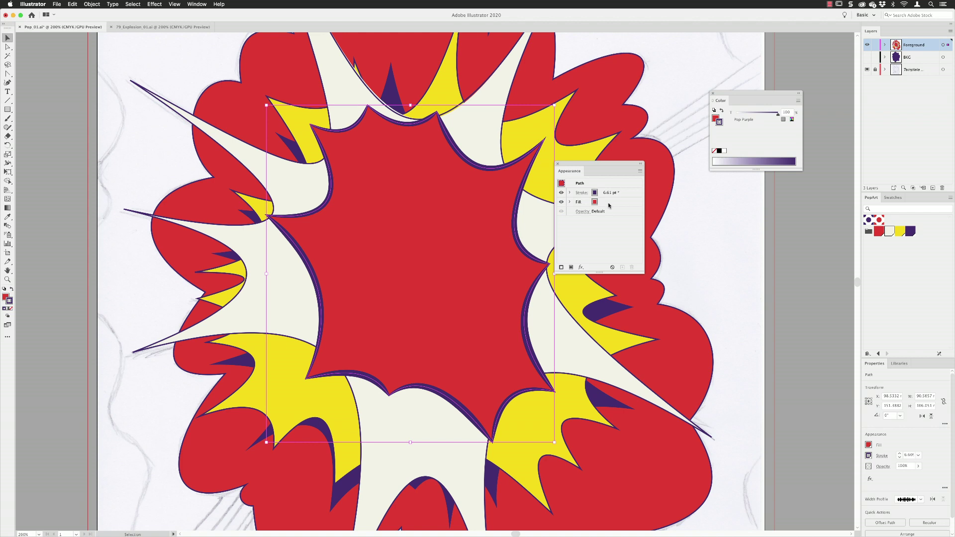
Add a second fill to the central burst and set the lower fill to Pop White
{"action": "left_click", "coordinate": [609, 204]}
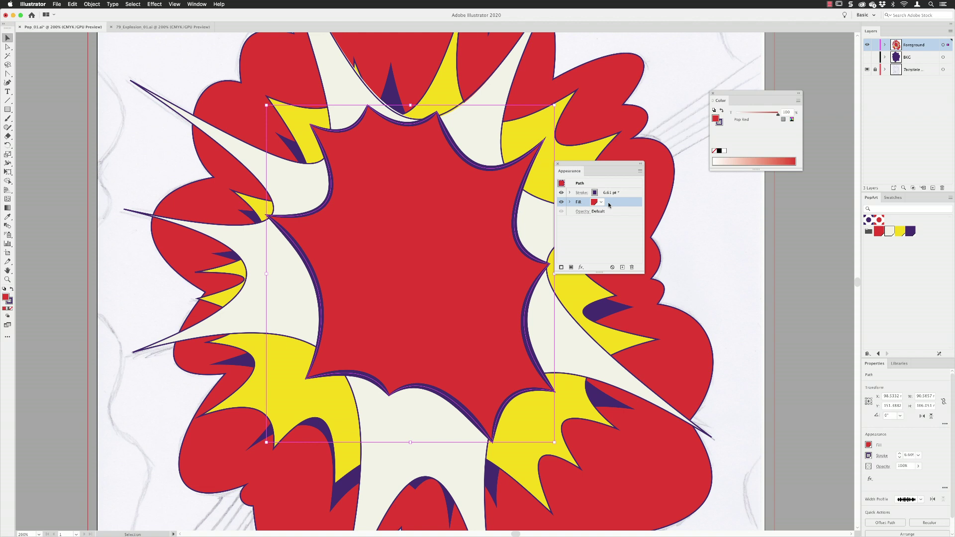
{"action": "left_click", "coordinate": [571, 268]}
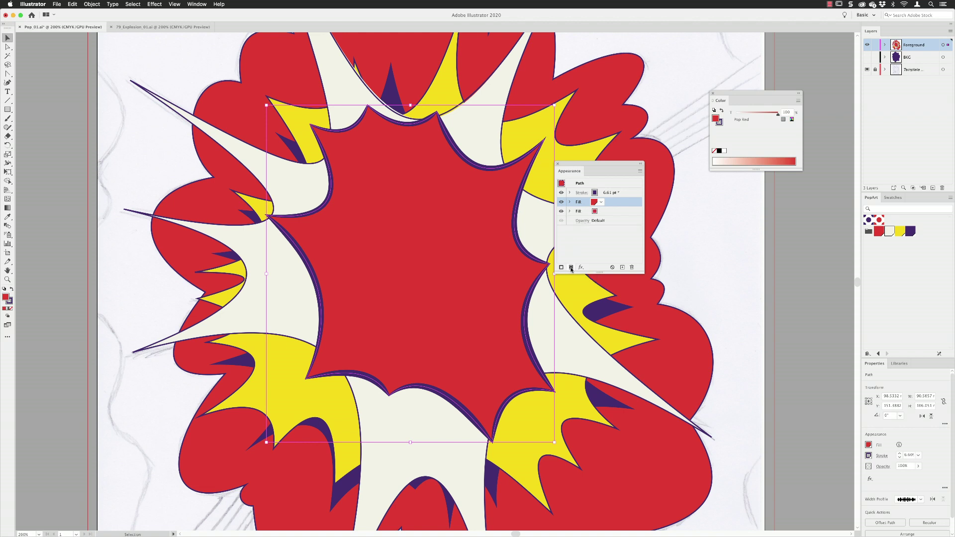
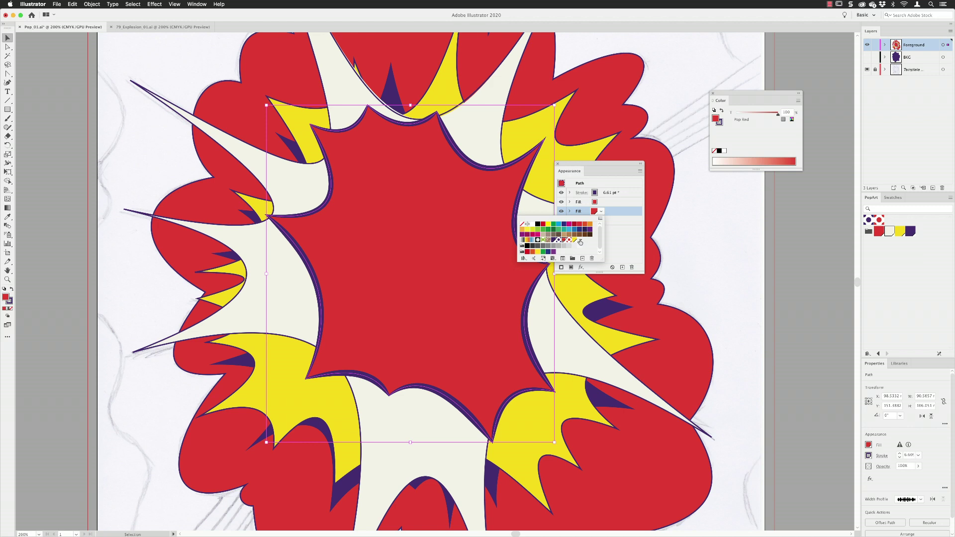
{"action": "left_click", "coordinate": [580, 242]}
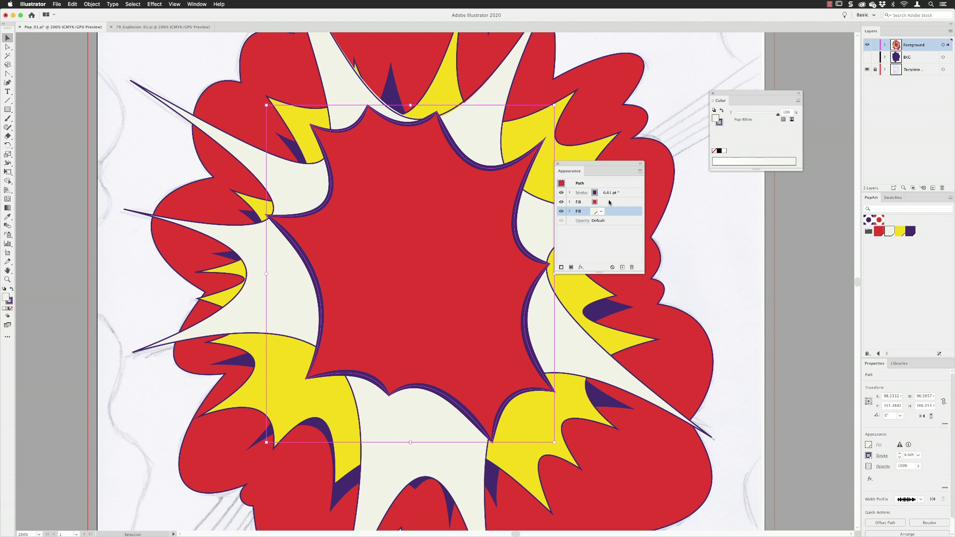
Start a Transform effect on the central burst's red fill, scaled to 99% horizontally and vertically
{"action": "left_click", "coordinate": [607, 203]}
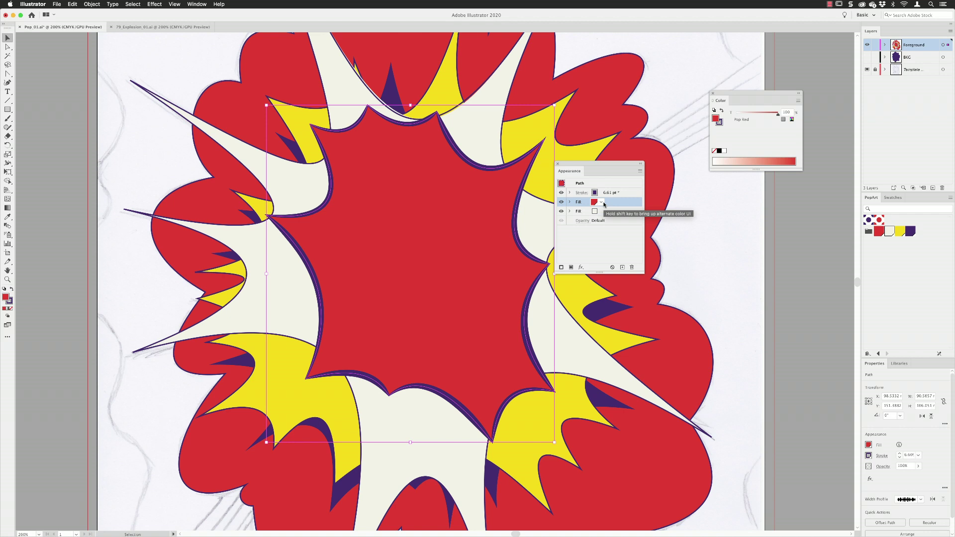
{"action": "left_click", "coordinate": [581, 267]}
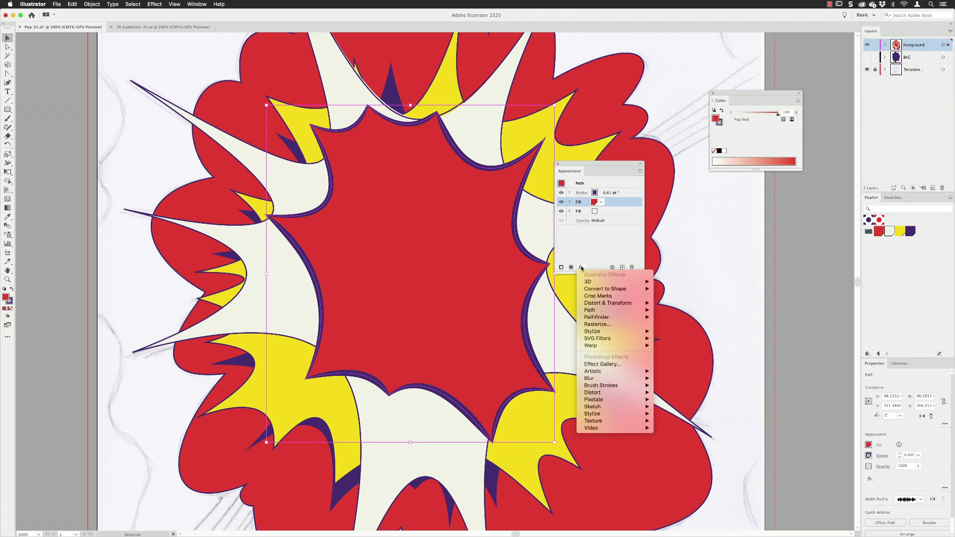
{"action": "mouse_move", "coordinate": [588, 304]}
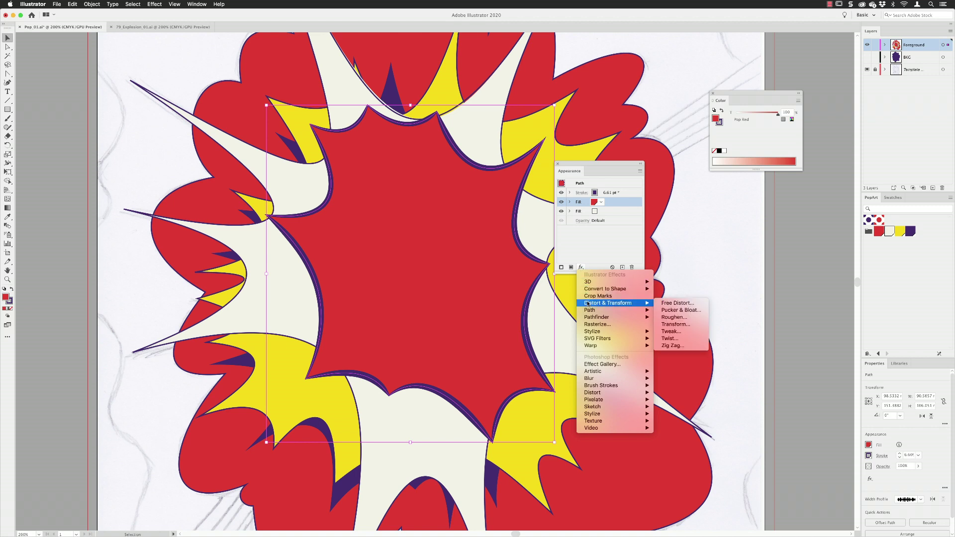
{"action": "left_click", "coordinate": [677, 325]}
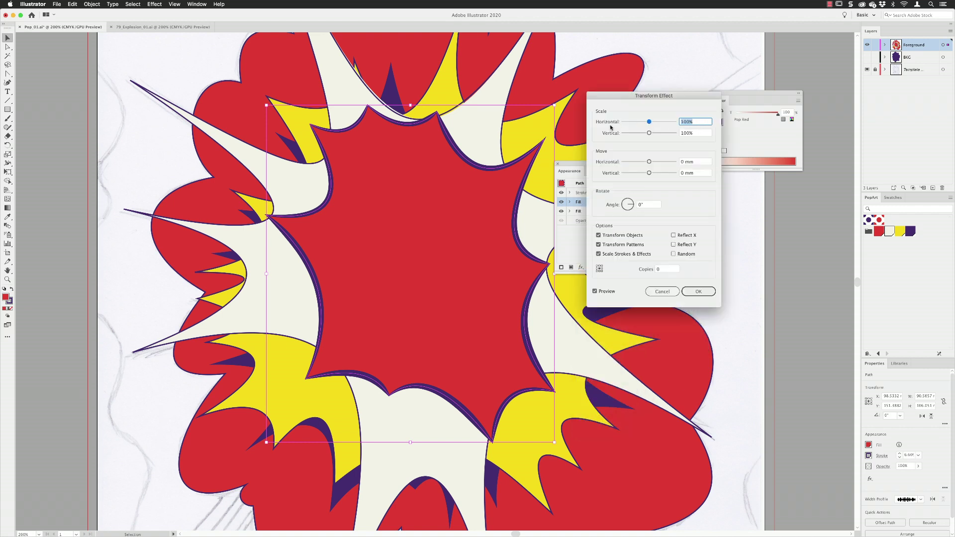
{"action": "key", "text": "Down"}
{"action": "key", "text": "Tab"}
{"action": "key", "text": "Down"}
{"action": "key", "text": "Tab"}
Offset the red fill 0.5 mm horizontally and 0.5 mm vertically, and apply the Transform effect
{"action": "type", "text": "0.5"}
{"action": "key", "text": "Tab"}
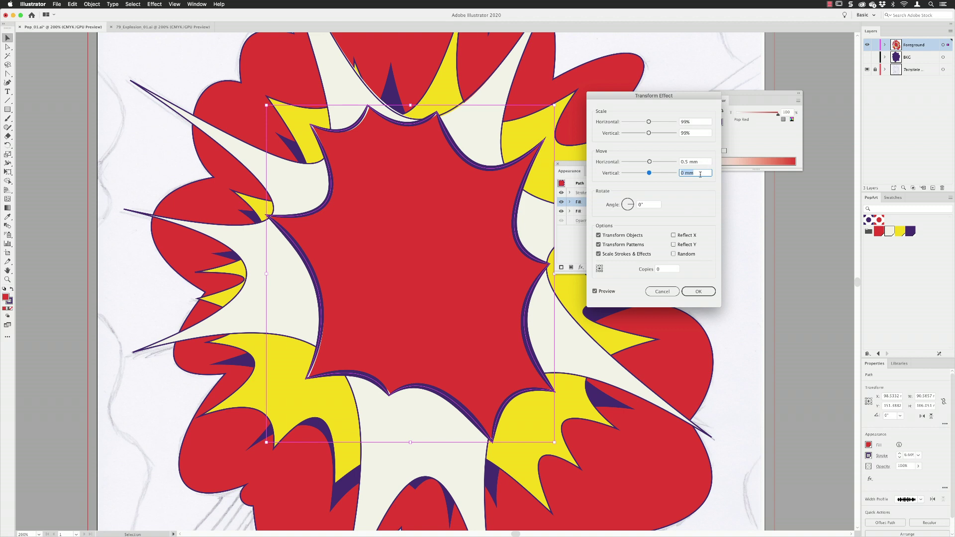
{"action": "type", "text": "0.5"}
{"action": "key", "text": "Tab"}
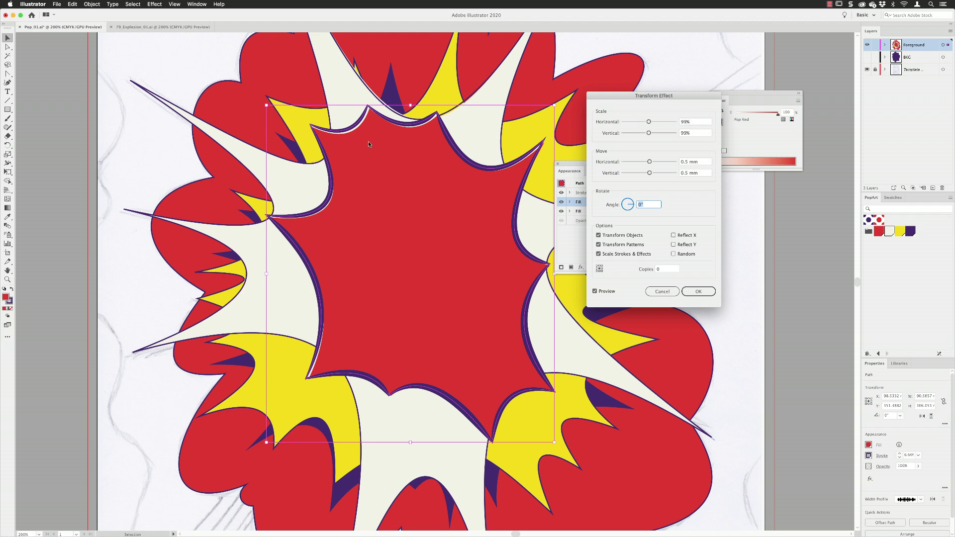
{"action": "left_click_drag", "start_coordinate": [614, 100], "coordinate": [690, 87]}
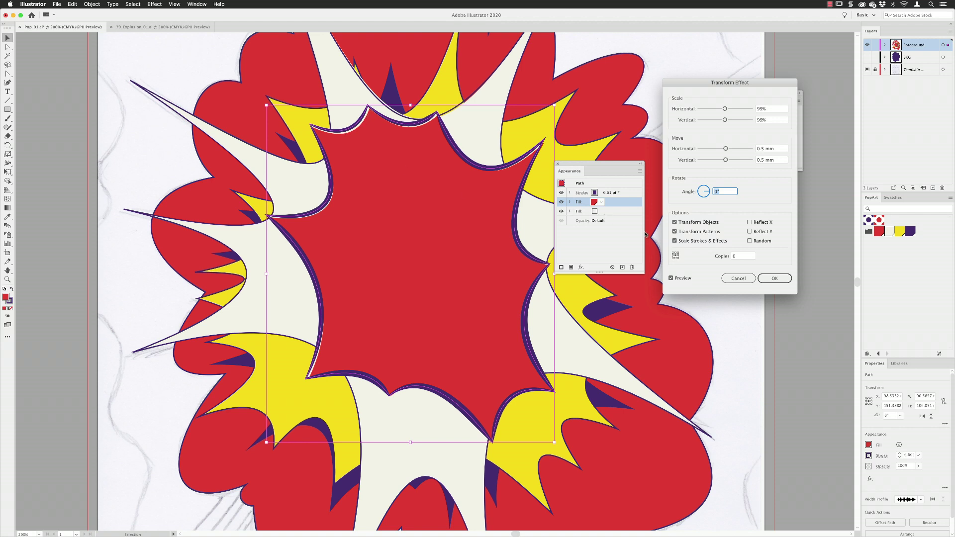
{"action": "left_click", "coordinate": [774, 278]}
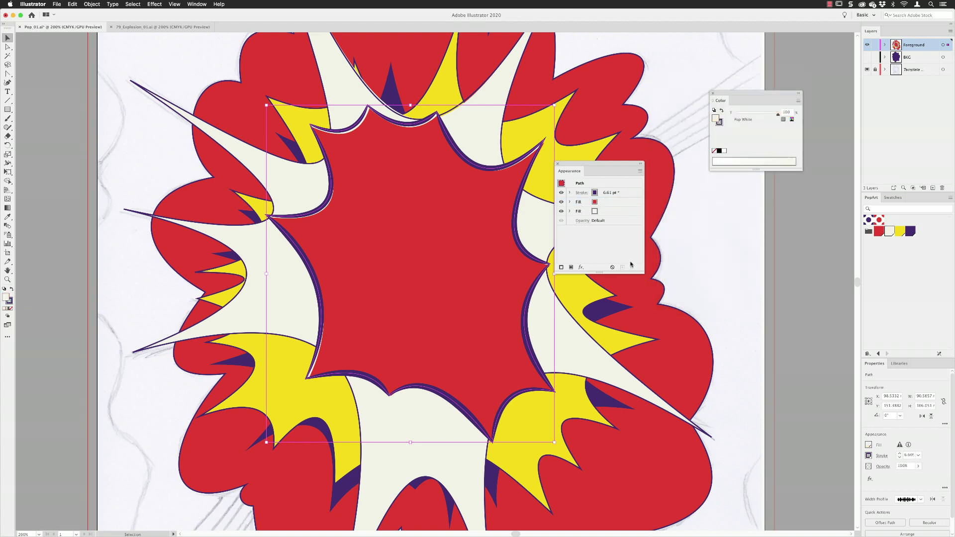
Set the blending mode of the central burst's red fill to Multiply
{"action": "left_click", "coordinate": [570, 202]}
{"action": "left_click", "coordinate": [590, 221]}
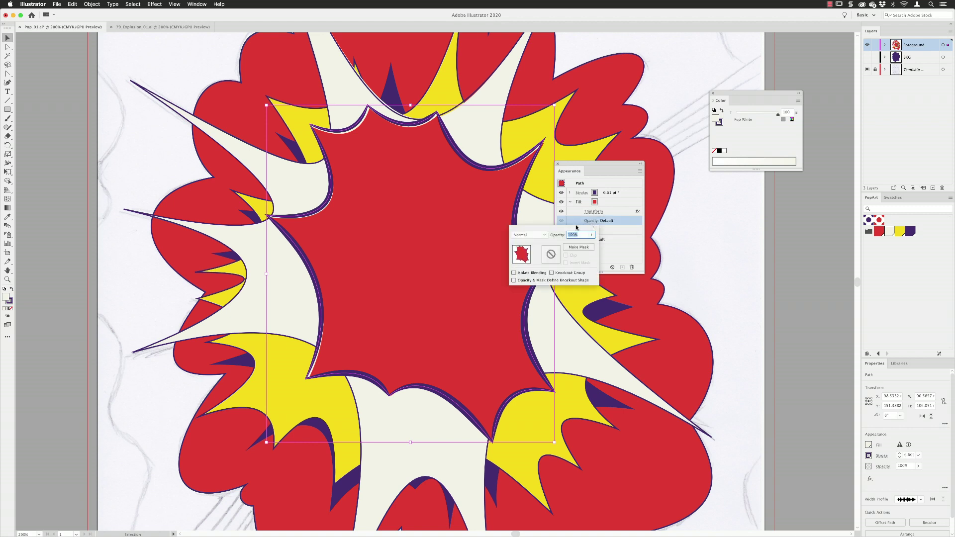
{"action": "left_click", "coordinate": [528, 236]}
{"action": "left_click", "coordinate": [533, 261]}
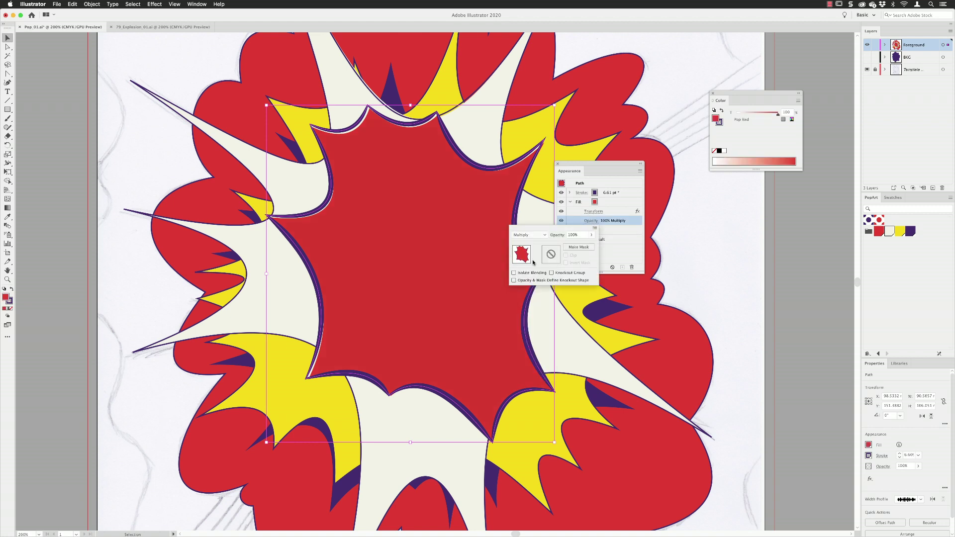
Move the central burst's red multiply fill above its purple stroke, and deselect the artwork
{"action": "key", "text": "Escape"}
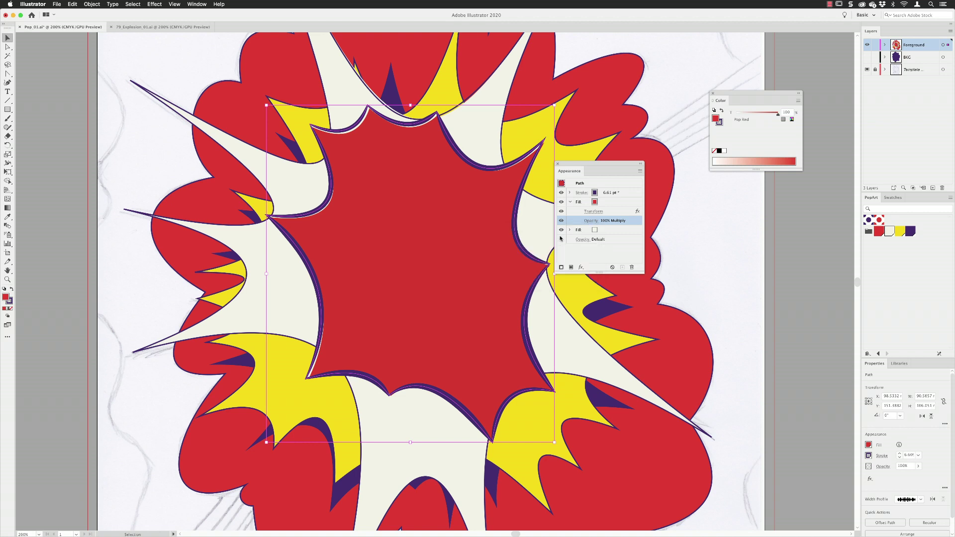
{"action": "left_click", "coordinate": [570, 203]}
{"action": "left_click", "coordinate": [571, 203]}
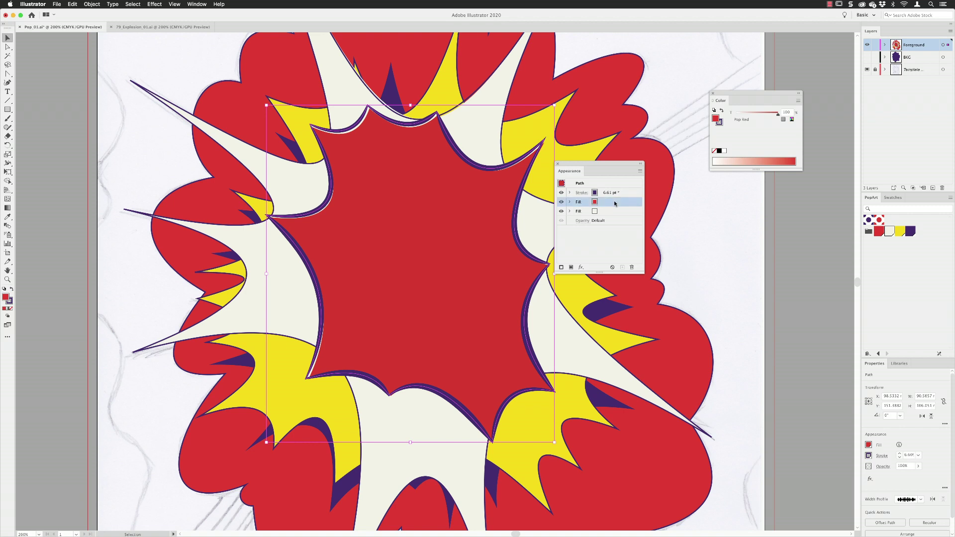
{"action": "left_click_drag", "start_coordinate": [613, 203], "coordinate": [613, 192]}
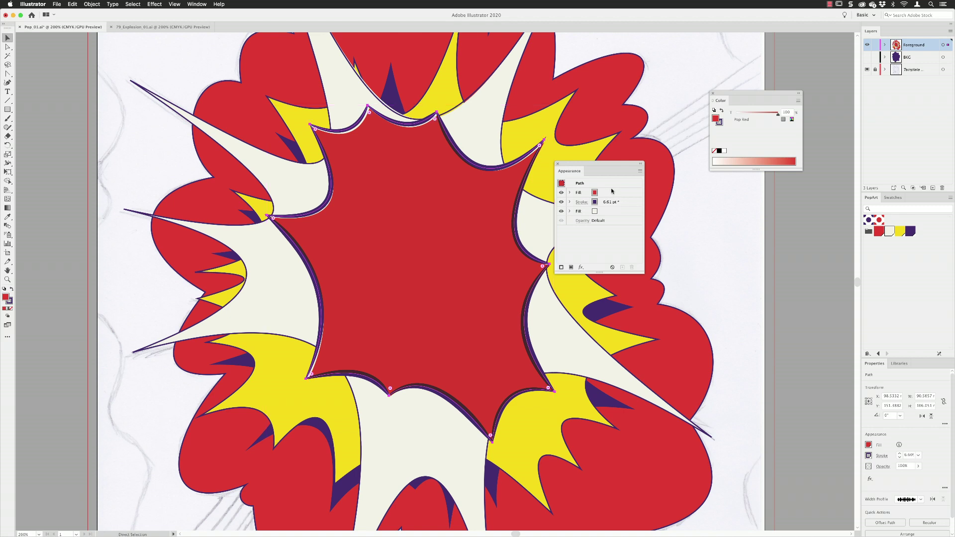
{"action": "key", "text": "super+equal"}
{"action": "key", "text": "super+equal"}
{"action": "left_click_drag", "start_coordinate": [515, 83], "coordinate": [405, 214]}
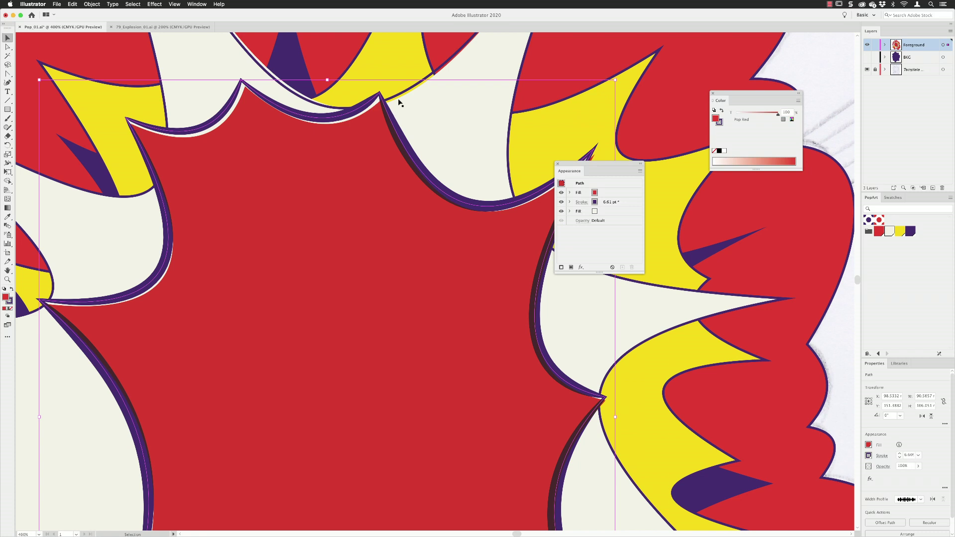
{"action": "left_click", "coordinate": [133, 4]}
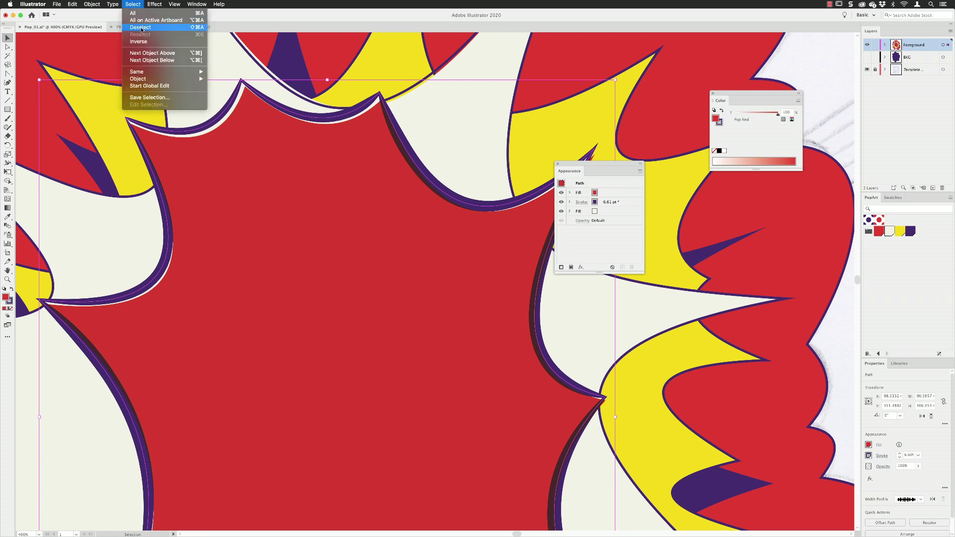
{"action": "left_click", "coordinate": [140, 27]}
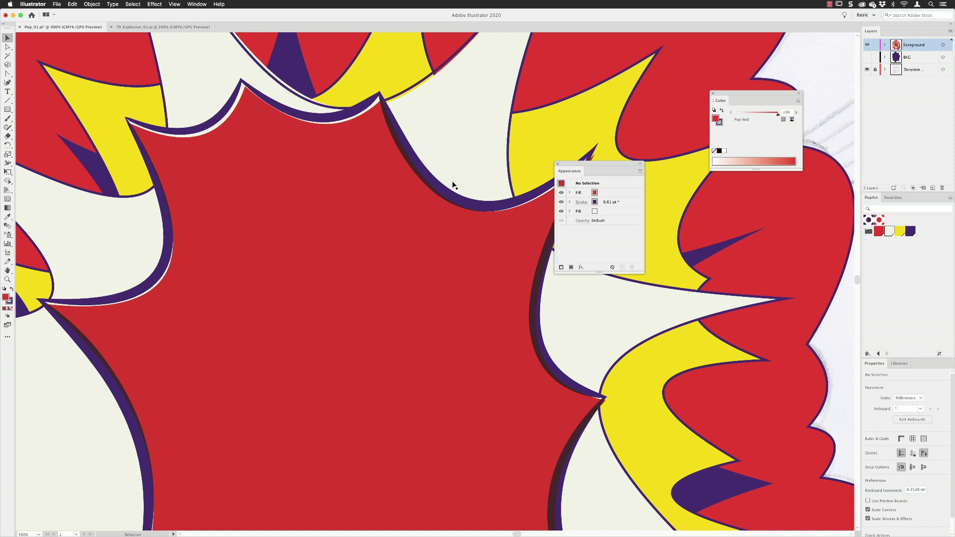
Start a Roughen effect with smooth points on the central burst's purple stroke
{"action": "left_click", "coordinate": [313, 173]}
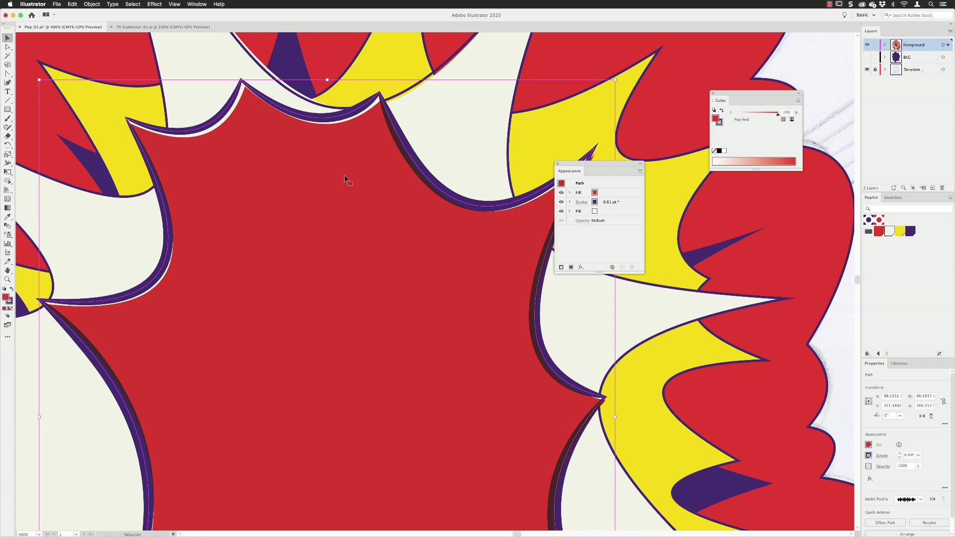
{"action": "left_click", "coordinate": [626, 202]}
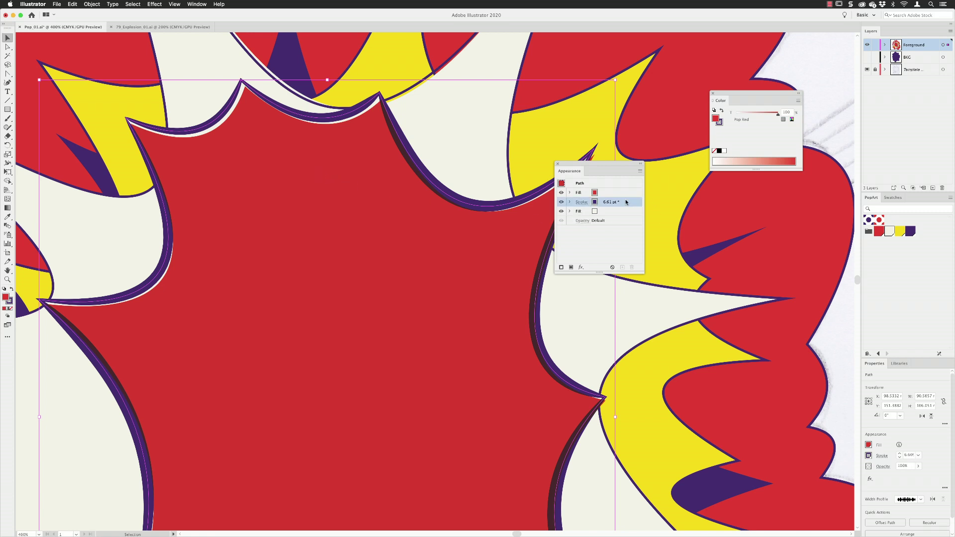
{"action": "left_click", "coordinate": [581, 268]}
{"action": "mouse_move", "coordinate": [637, 303]}
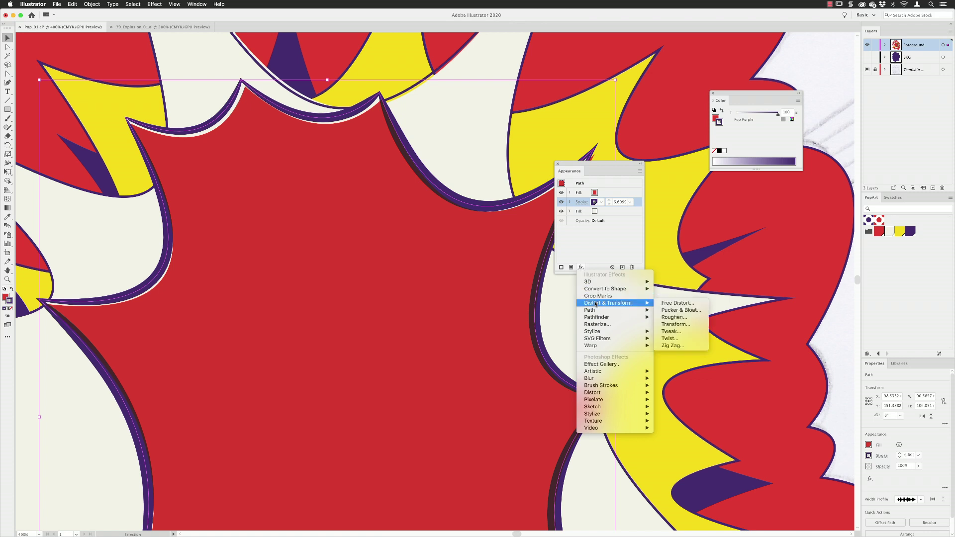
{"action": "left_click", "coordinate": [680, 317]}
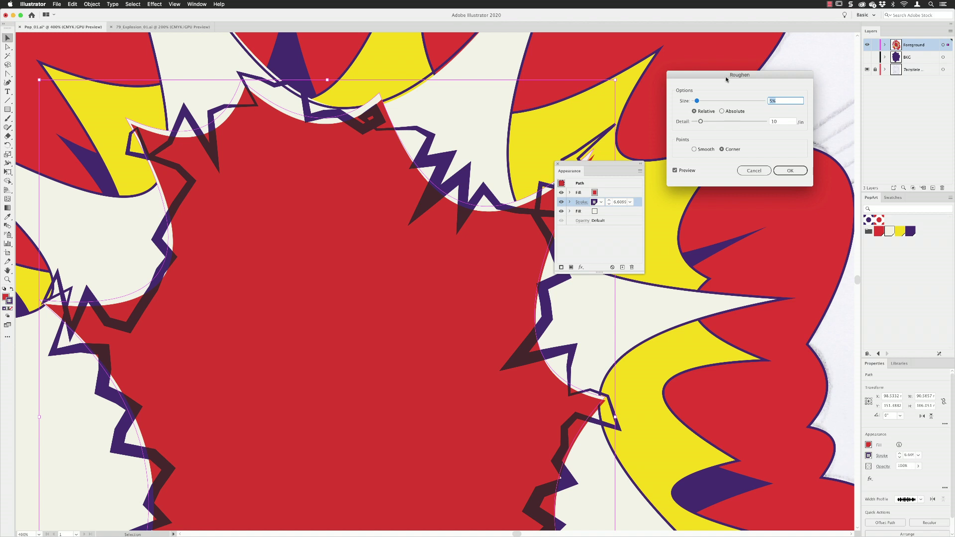
{"action": "left_click", "coordinate": [694, 150]}
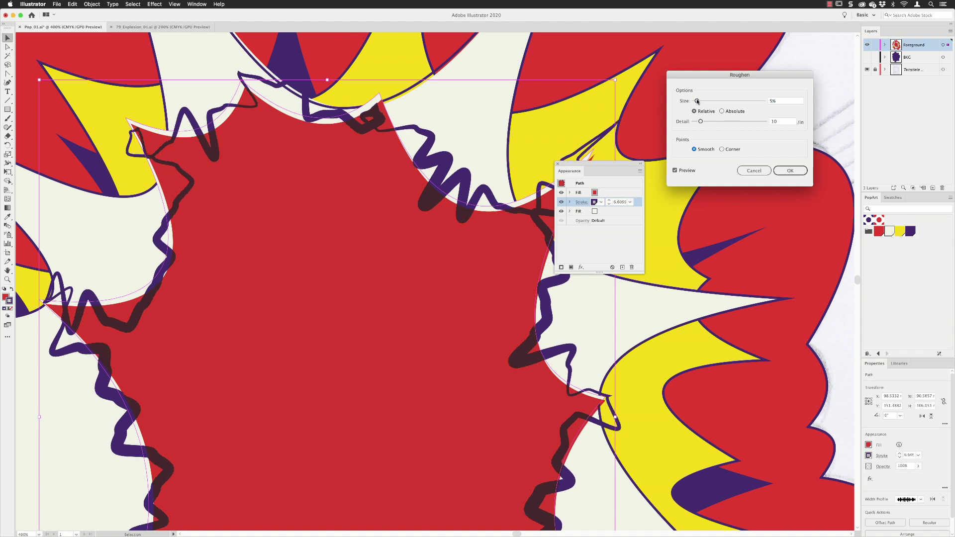
Set the Roughen size to 0.05% relative, raise the detail to its maximum, and apply the effect
{"action": "left_click", "coordinate": [788, 101]}
{"action": "type", "text": "0.05"}
{"action": "key", "text": "Tab"}
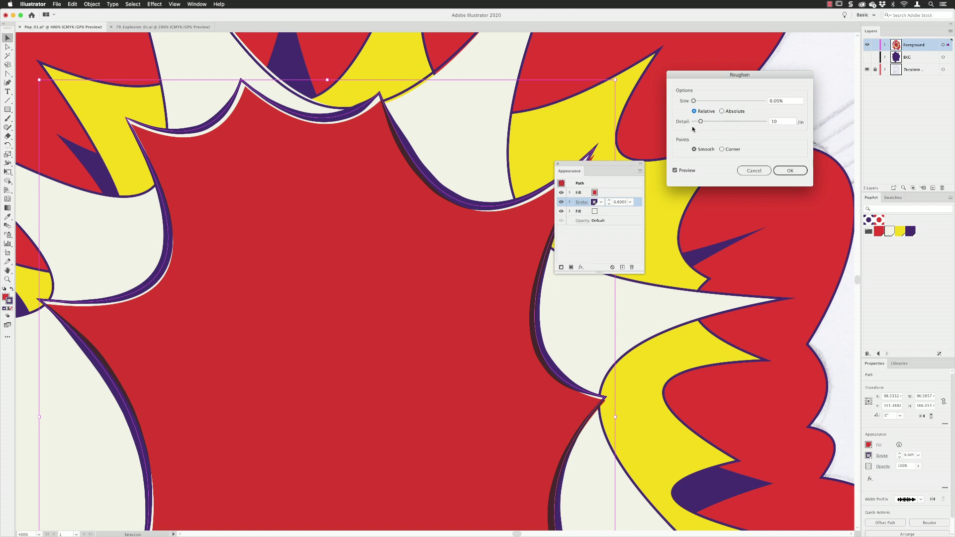
{"action": "left_click_drag", "start_coordinate": [701, 122], "coordinate": [775, 121]}
{"action": "left_click", "coordinate": [790, 171]}
{"action": "left_click", "coordinate": [590, 246]}
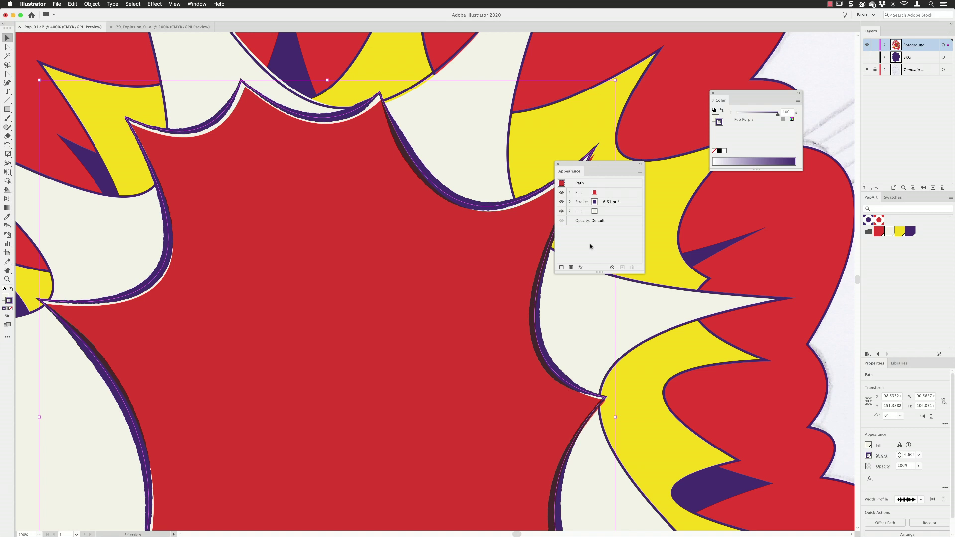
Offset the yellow burst's Pop Yellow fill by 0.5 mm and place that fill above the purple stroke
{"action": "key", "text": "a"}
{"action": "key", "text": "super+minus"}
{"action": "key", "text": "super+minus"}
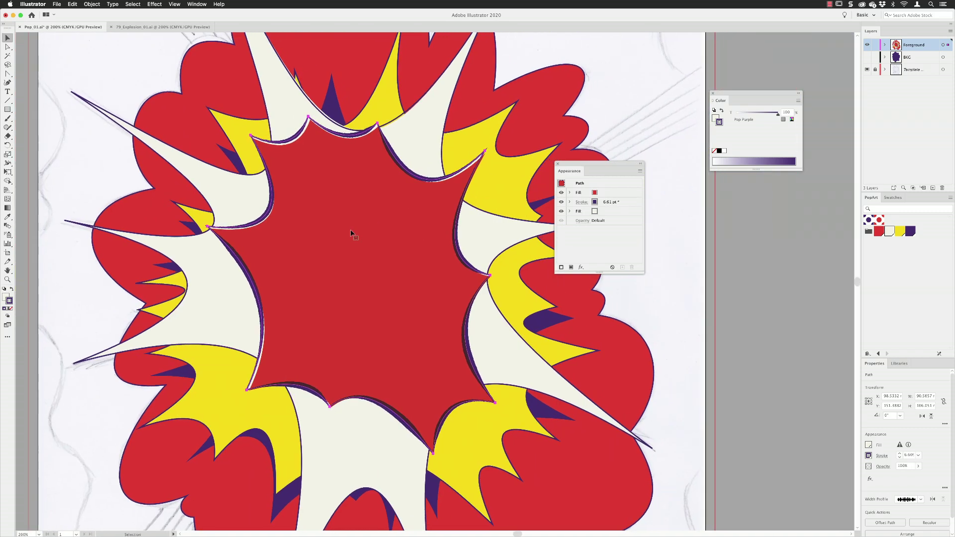
{"action": "left_click", "coordinate": [350, 233]}
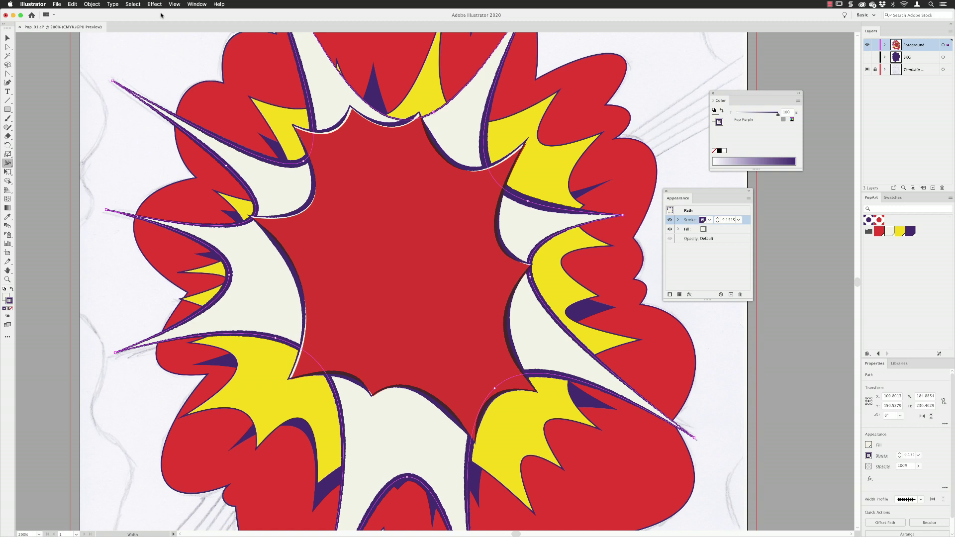
{"action": "scroll", "coordinate": [274, 323], "scroll_direction": "down", "scroll_amount": 2}
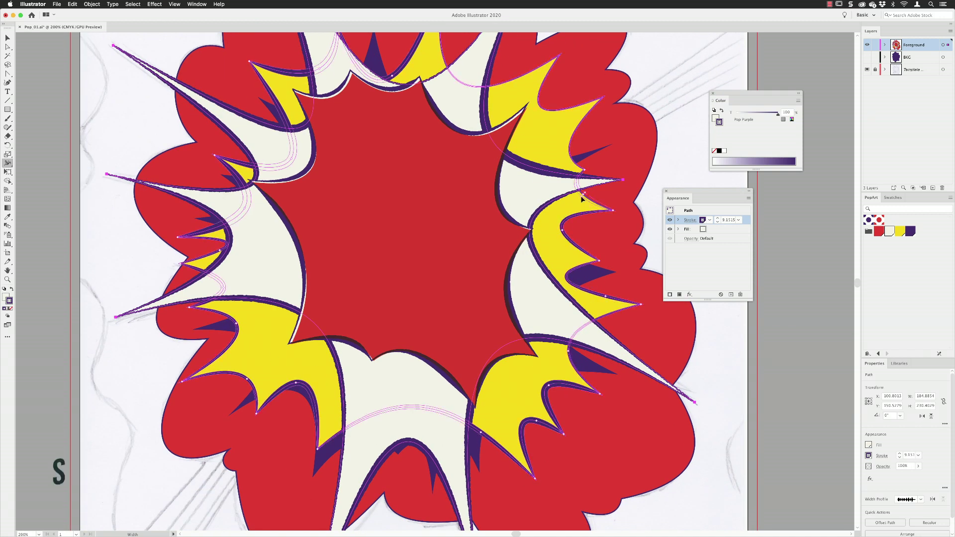
{"action": "left_click", "coordinate": [718, 229]}
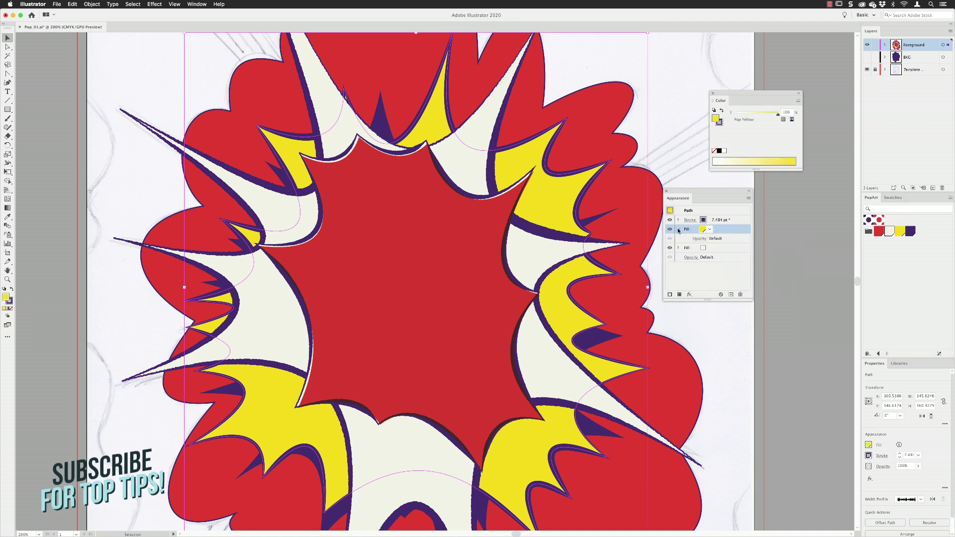
{"action": "type", "text": "0.5"}
{"action": "key", "text": "Return"}
Apply a Roughen effect with the detail raised to its maximum to the yellow burst's purple stroke
{"action": "left_click", "coordinate": [690, 229]}
{"action": "left_click", "coordinate": [689, 295]}
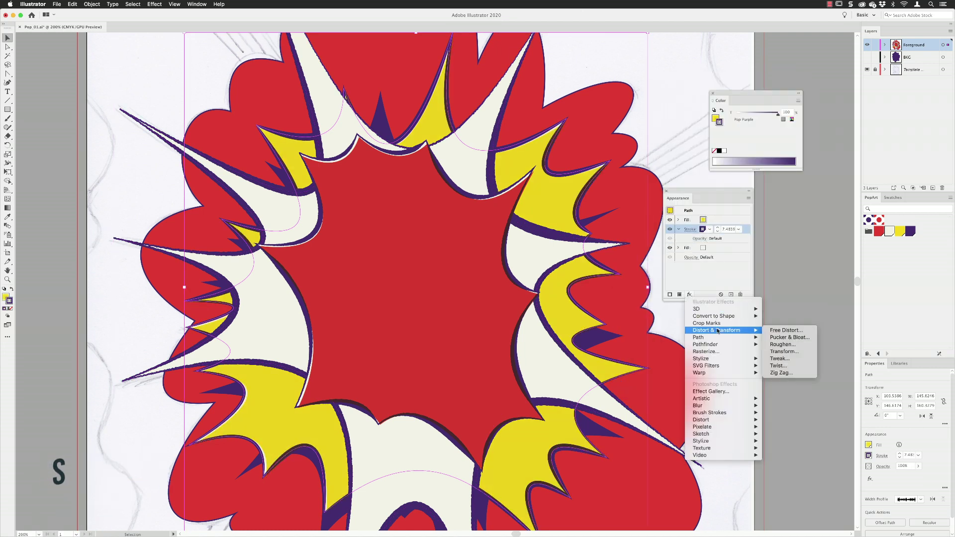
{"action": "left_click", "coordinate": [781, 343]}
{"action": "left_click_drag", "start_coordinate": [699, 121], "coordinate": [768, 123]}
{"action": "left_click", "coordinate": [790, 171]}
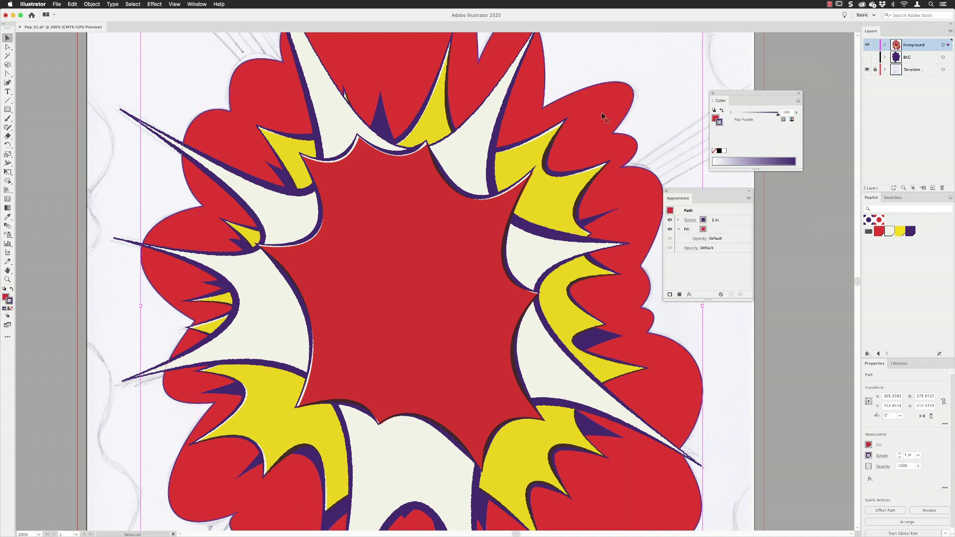
Fill the outer cloud with the red dot pattern and vary its purple outline's width up to 12 pt
{"action": "left_click", "coordinate": [879, 220]}
{"action": "scroll", "coordinate": [378, 279], "scroll_direction": "down", "scroll_amount": 6}
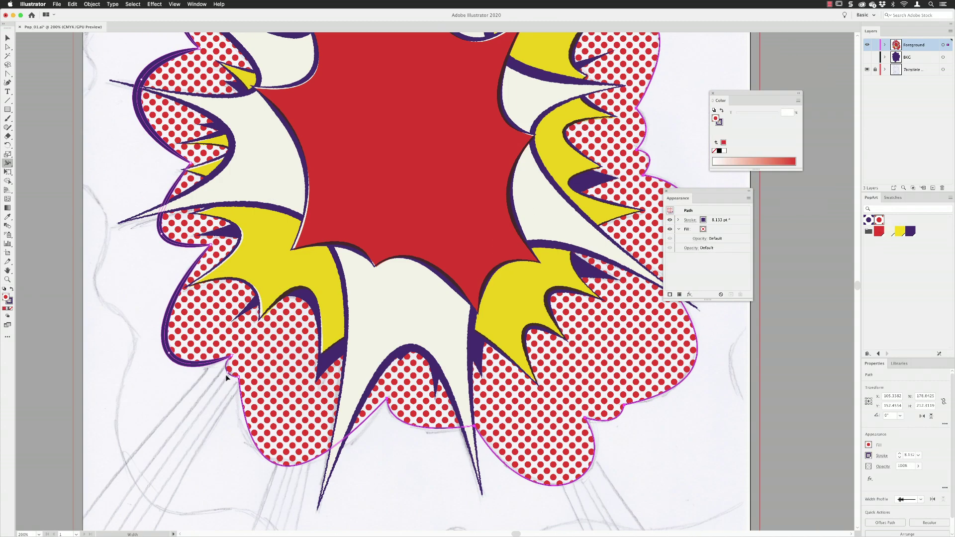
{"action": "scroll", "coordinate": [378, 278], "scroll_direction": "right", "scroll_amount": 4}
{"action": "scroll", "coordinate": [568, 242], "scroll_direction": "up", "scroll_amount": 6}
{"action": "scroll", "coordinate": [568, 242], "scroll_direction": "left", "scroll_amount": 1}
{"action": "left_click_drag", "start_coordinate": [286, 145], "coordinate": [286, 177]}
{"action": "scroll", "coordinate": [222, 255], "scroll_direction": "down", "scroll_amount": 5}
{"action": "scroll", "coordinate": [222, 254], "scroll_direction": "left", "scroll_amount": 2}
{"action": "scroll", "coordinate": [443, 412], "scroll_direction": "up", "scroll_amount": 5}
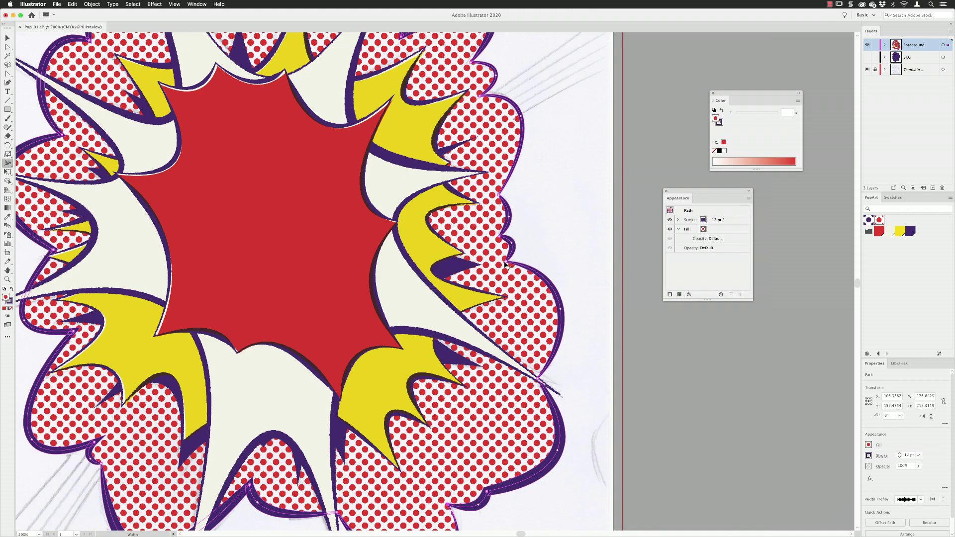
Add a second fill to the outer cloud, with the dotted fill above its stroke and a Pop White fill beneath
{"action": "scroll", "coordinate": [238, 125], "scroll_direction": "left", "scroll_amount": 2}
{"action": "key", "text": "v"}
{"action": "left_click_drag", "start_coordinate": [706, 191], "coordinate": [626, 176]}
{"action": "left_click", "coordinate": [599, 280]}
{"action": "left_click", "coordinate": [638, 205]}
{"action": "left_click", "coordinate": [642, 214]}
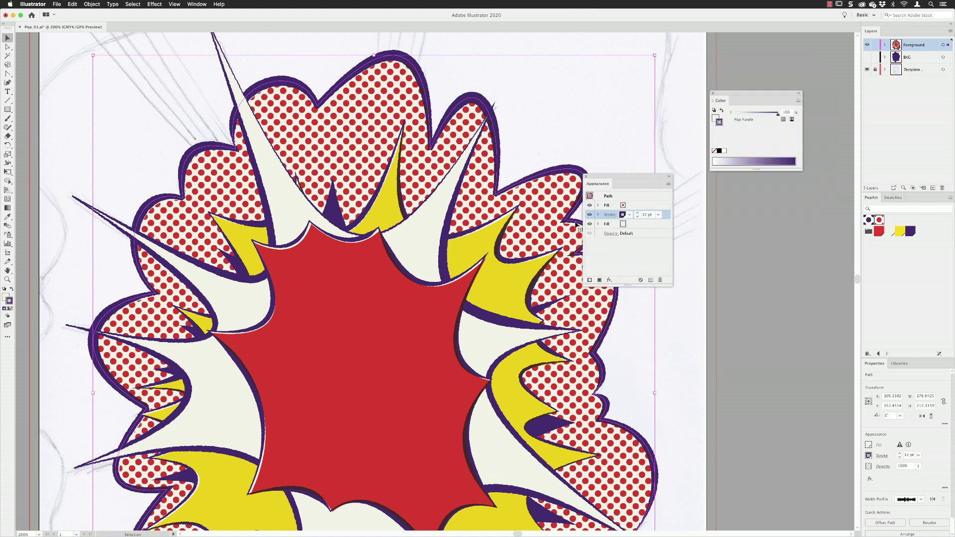
Show the BKG layer and draw a Pop White rectangle on it covering the artboard out to the bleed guides
{"action": "key", "text": "cmd+0"}
{"action": "left_click", "coordinate": [867, 58]}
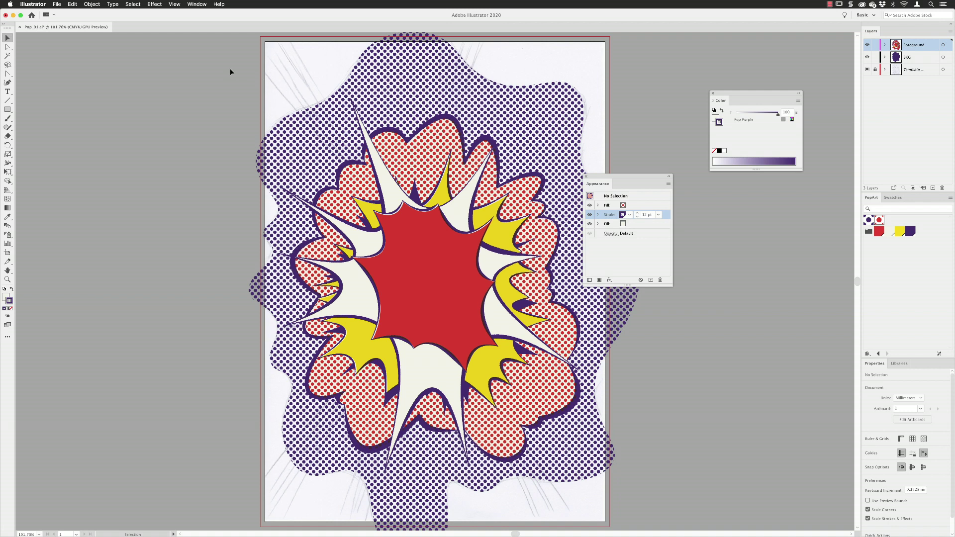
{"action": "left_click", "coordinate": [7, 109]}
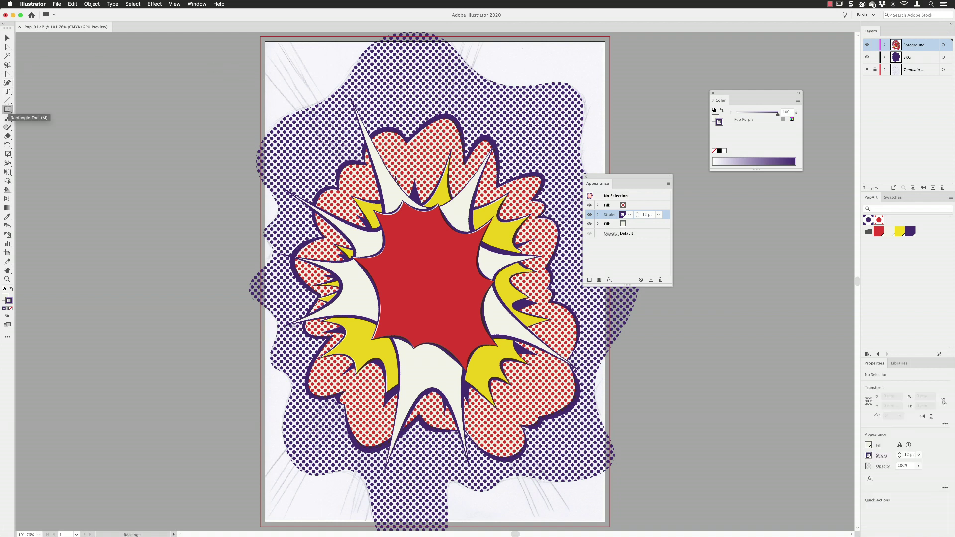
{"action": "left_click", "coordinate": [928, 56]}
{"action": "mouse_move", "coordinate": [259, 36]}
{"action": "left_mouse_down"}
{"action": "mouse_move", "coordinate": [334, 112]}
{"action": "mouse_move", "coordinate": [642, 511]}
{"action": "mouse_move", "coordinate": [623, 245]}
{"action": "mouse_move", "coordinate": [610, 230]}
{"action": "left_mouse_up"}
{"action": "left_click_drag", "start_coordinate": [597, 184], "coordinate": [695, 185]}
{"action": "left_click_drag", "start_coordinate": [483, 137], "coordinate": [453, 412]}
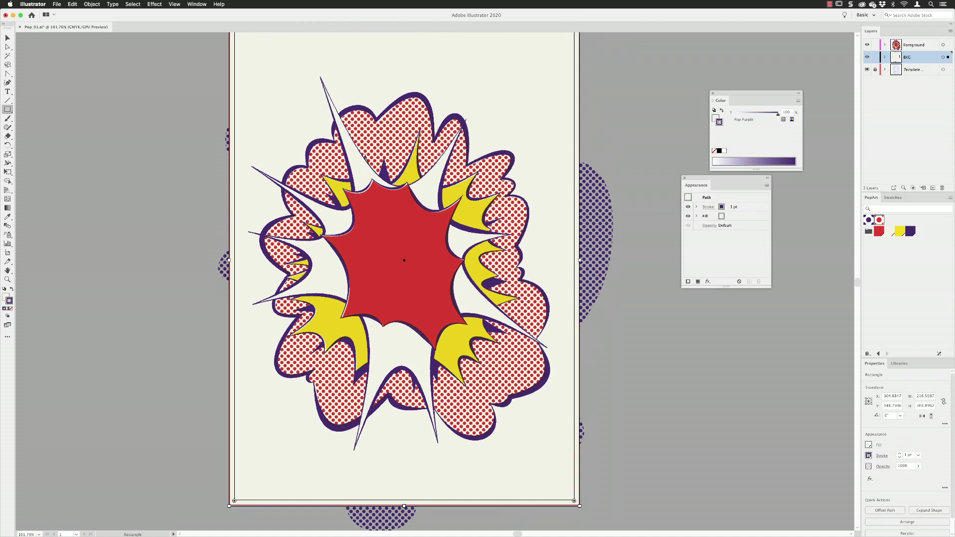
Send the background rectangle behind the purple dotted shape and lock it
{"action": "left_click", "coordinate": [91, 4]}
{"action": "mouse_move", "coordinate": [124, 20]}
{"action": "left_click", "coordinate": [212, 41]}
{"action": "left_click_drag", "start_coordinate": [437, 170], "coordinate": [449, 195]}
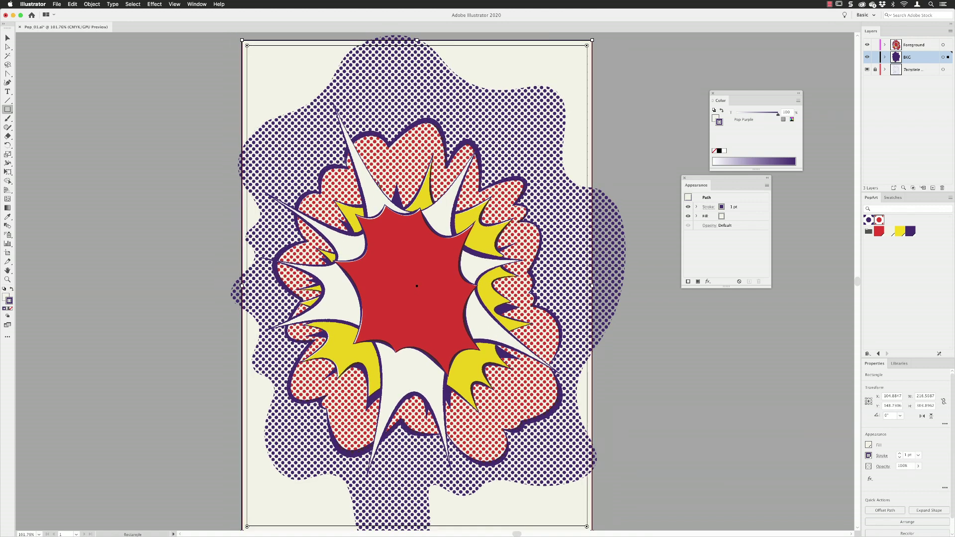
{"action": "key", "text": "v"}
{"action": "left_click", "coordinate": [93, 4]}
{"action": "mouse_move", "coordinate": [105, 53]}
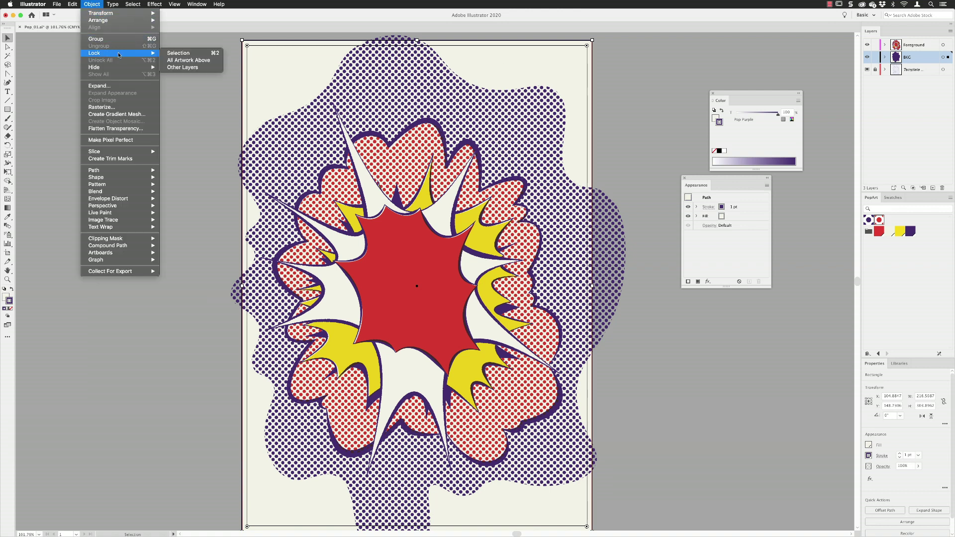
{"action": "left_click", "coordinate": [175, 54]}
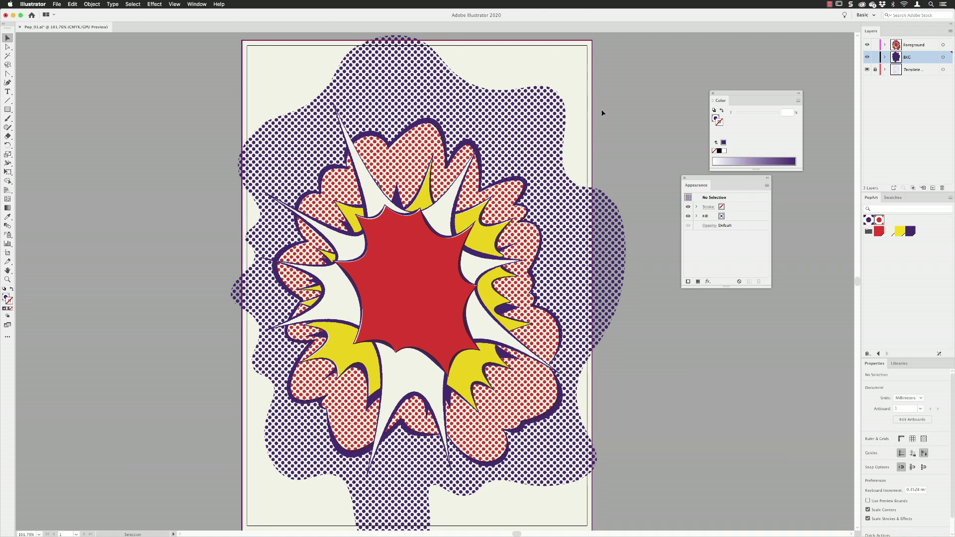
Arrange the workspace to show the full layer names, and check the options of the Template Pop_Kerpow.jpeg layer
{"action": "left_click_drag", "start_coordinate": [694, 178], "coordinate": [753, 250]}
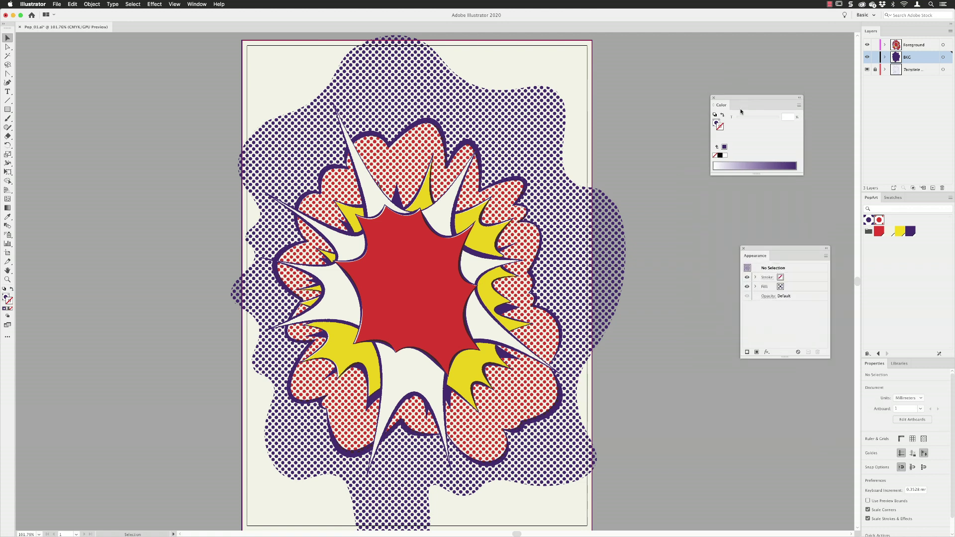
{"action": "left_click_drag", "start_coordinate": [761, 94], "coordinate": [792, 147]}
{"action": "left_click_drag", "start_coordinate": [872, 38], "coordinate": [629, 73]}
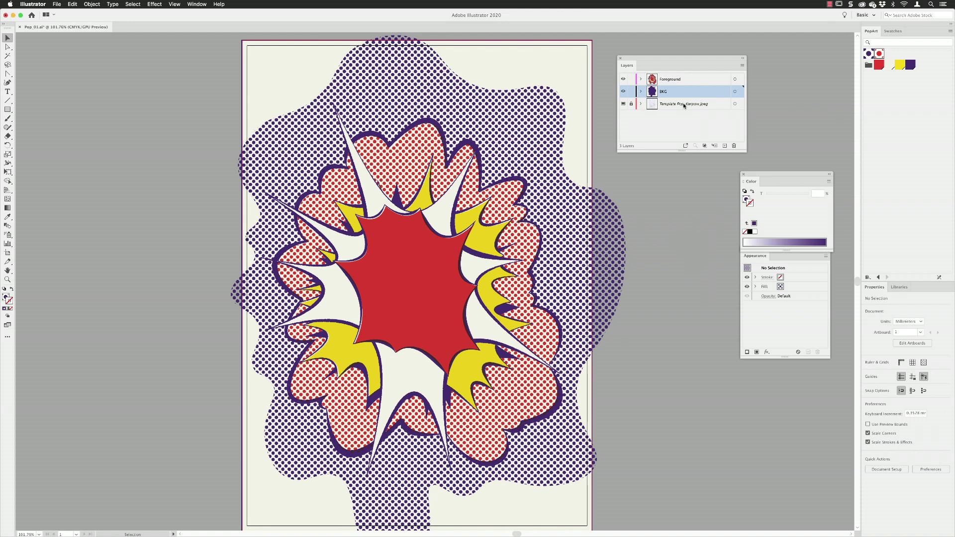
{"action": "double_click", "coordinate": [721, 105]}
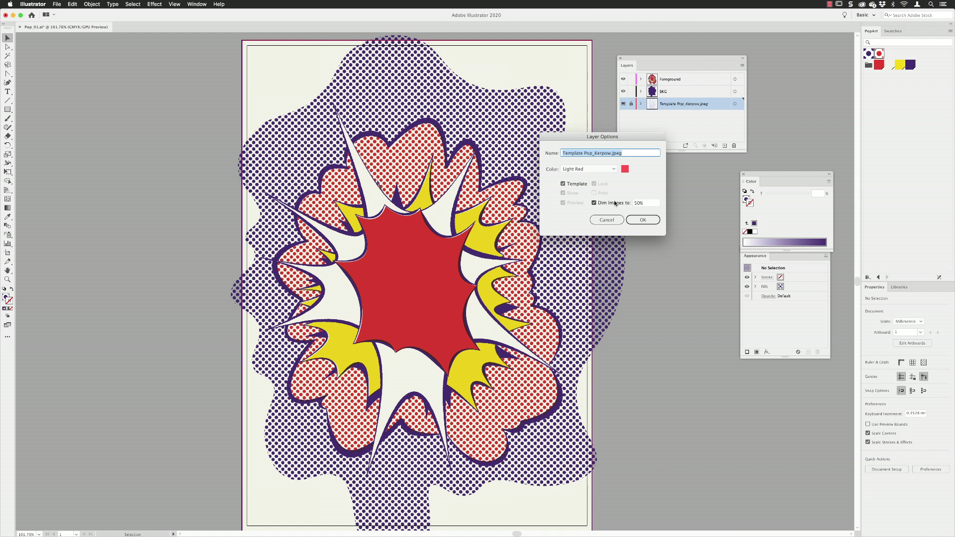
{"action": "left_click", "coordinate": [646, 221]}
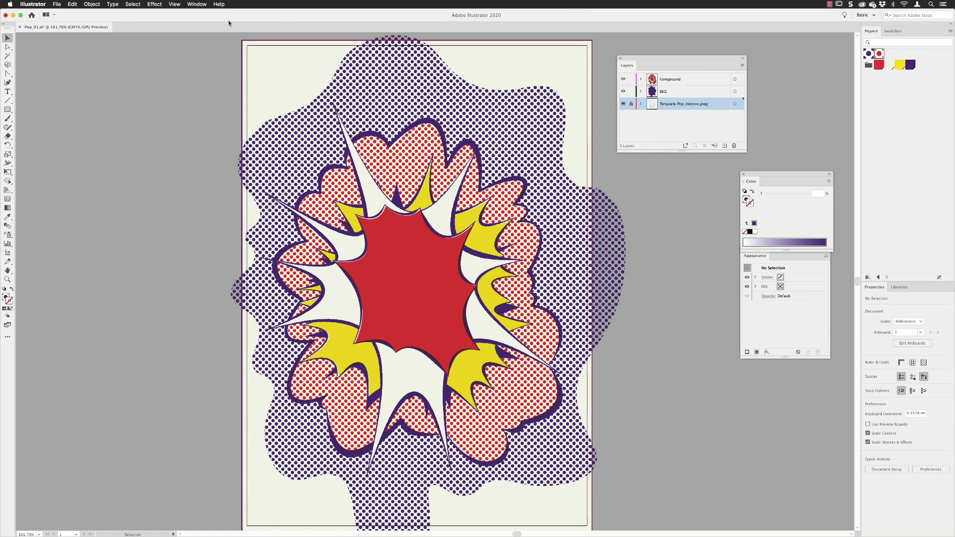
Switch the document to Outline view and make the BKG layer active
{"action": "left_click", "coordinate": [175, 4]}
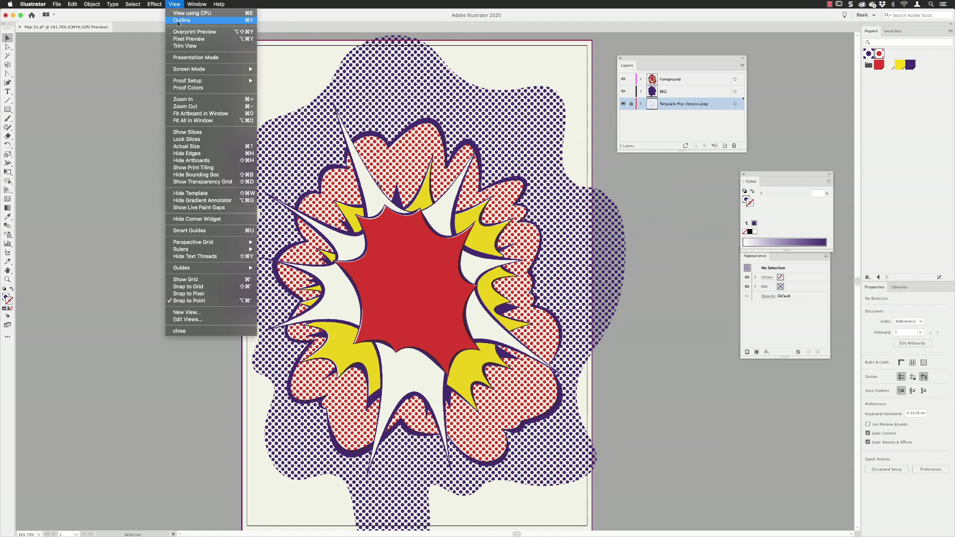
{"action": "left_click", "coordinate": [178, 20]}
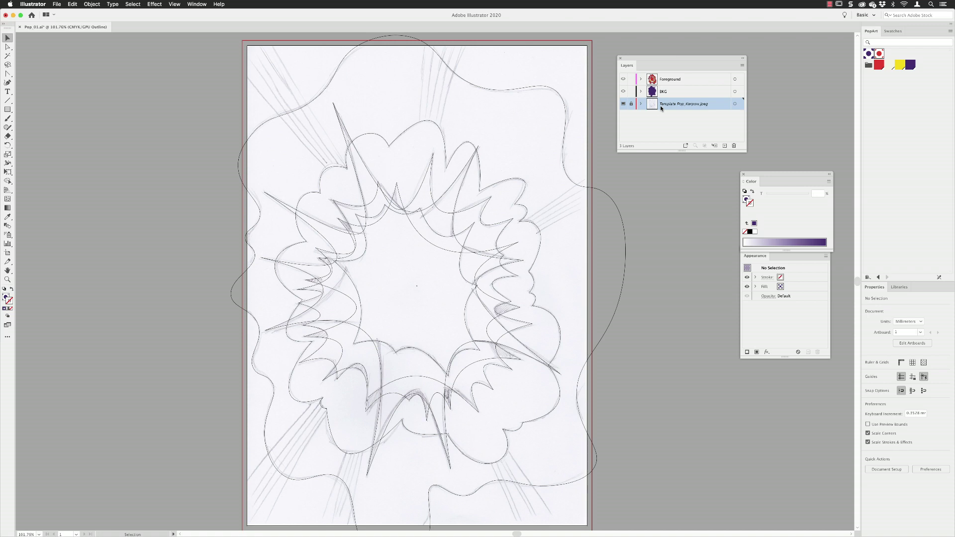
{"action": "left_click", "coordinate": [671, 93]}
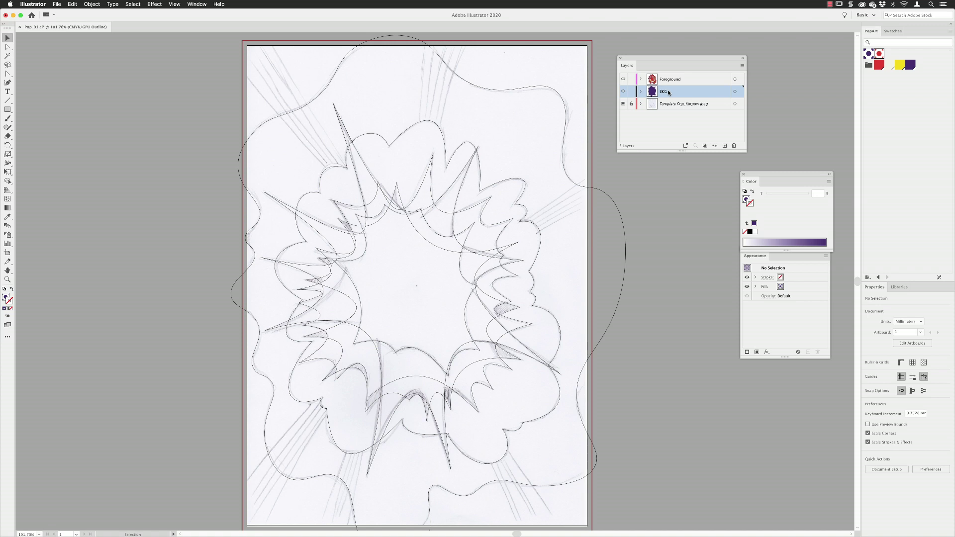
Trace the upper-left speed lines on the BKG layer with a Pen shape and several straight Pop Red lines converging on the explosion
{"action": "key", "text": "p"}
{"action": "scroll", "coordinate": [408, 224], "scroll_direction": "left", "scroll_amount": 2}
{"action": "left_click", "coordinate": [407, 224]}
{"action": "scroll", "coordinate": [348, 149], "scroll_direction": "up", "scroll_amount": 5}
{"action": "left_click", "coordinate": [266, 46]}
{"action": "left_click", "coordinate": [224, 76]}
{"action": "left_click", "coordinate": [407, 289]}
{"action": "key", "text": "v"}
{"action": "left_click", "coordinate": [480, 133]}
{"action": "key", "text": "backslash"}
{"action": "left_click_drag", "start_coordinate": [256, 45], "coordinate": [424, 300]}
{"action": "left_click_drag", "start_coordinate": [244, 41], "coordinate": [416, 299]}
{"action": "key", "text": "v"}
{"action": "key", "text": "comma"}
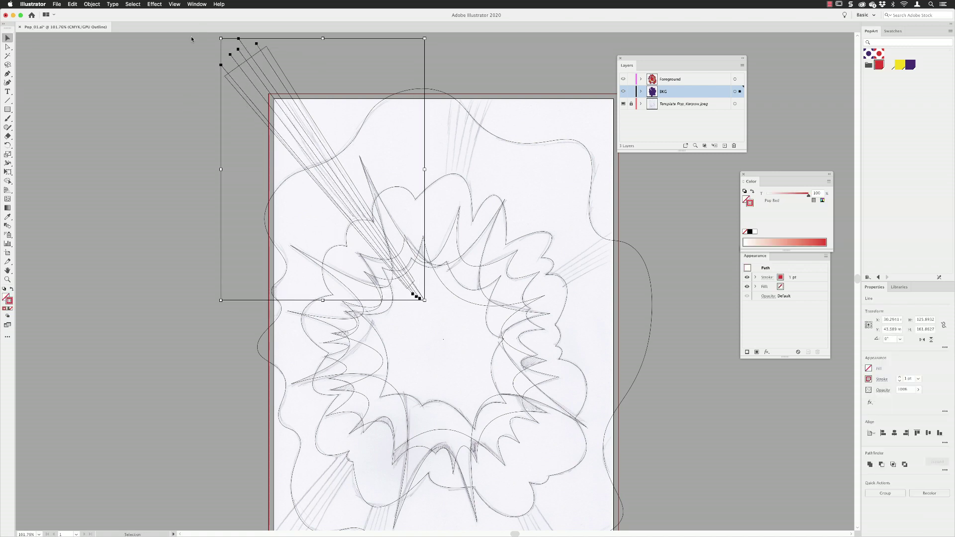
Widen the traced lines into tapered rays with the Width tool and recolor some of them Pop Yellow
{"action": "key", "text": "super+y"}
{"action": "left_click", "coordinate": [259, 49]}
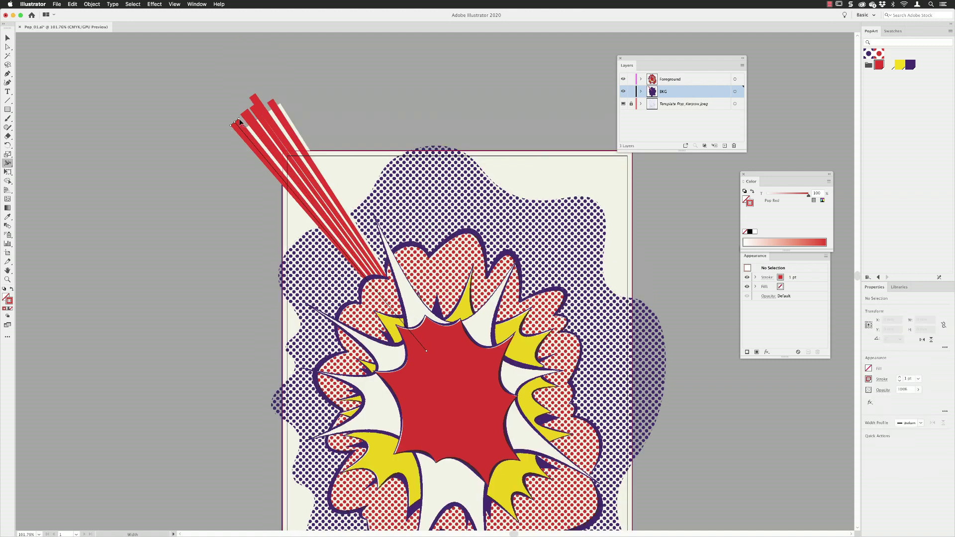
{"action": "left_click", "coordinate": [900, 64]}
{"action": "key", "text": "v"}
{"action": "left_click", "coordinate": [265, 87]}
{"action": "left_click_drag", "start_coordinate": [264, 87], "coordinate": [308, 139]}
Apply the Roughen effect to the colored rays
{"action": "left_click", "coordinate": [766, 352]}
{"action": "mouse_move", "coordinate": [783, 368]}
{"action": "left_click", "coordinate": [858, 431]}
{"action": "left_click", "coordinate": [790, 170]}
Duplicate the ray cluster and rotate the copies over the other sketched speed lines around the explosion
{"action": "key", "text": "super+1"}
{"action": "left_click_drag", "start_coordinate": [419, 337], "coordinate": [298, 305]}
{"action": "key", "text": "super+y"}
{"action": "left_click_drag", "start_coordinate": [390, 145], "coordinate": [406, 265]}
{"action": "scroll", "coordinate": [443, 324], "scroll_direction": "down", "scroll_amount": 10}
{"action": "left_click_drag", "start_coordinate": [356, 300], "coordinate": [363, 228]}
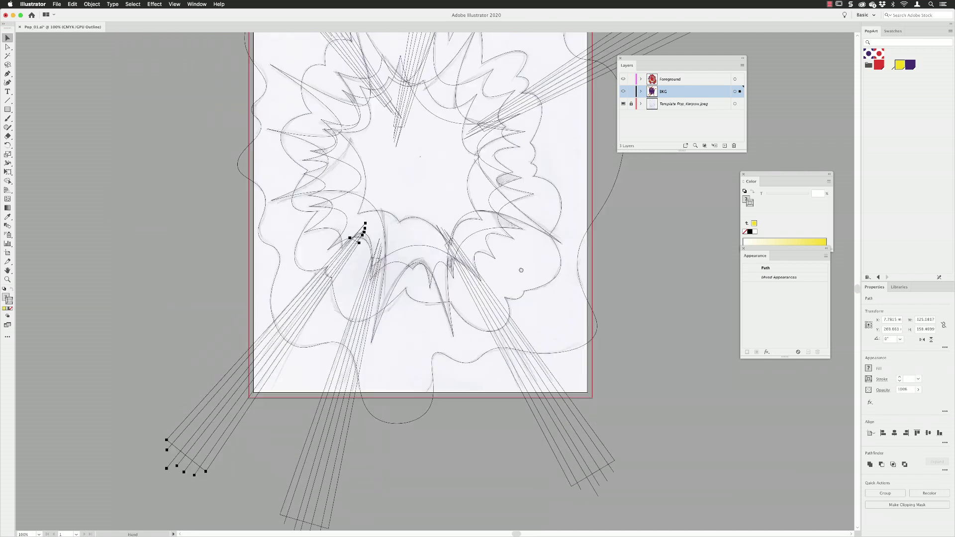
{"action": "key", "text": "super+shift+a"}
{"action": "key", "text": "super+y"}
Adjust individual rays in the duplicated clusters so the clusters differ from each other, and dock the Layers panel above the swatches
{"action": "scroll", "coordinate": [362, 228], "scroll_direction": "up", "scroll_amount": 6}
{"action": "scroll", "coordinate": [317, 83], "scroll_direction": "up", "scroll_amount": 4}
{"action": "scroll", "coordinate": [317, 82], "scroll_direction": "right", "scroll_amount": 4}
{"action": "key", "text": "a"}
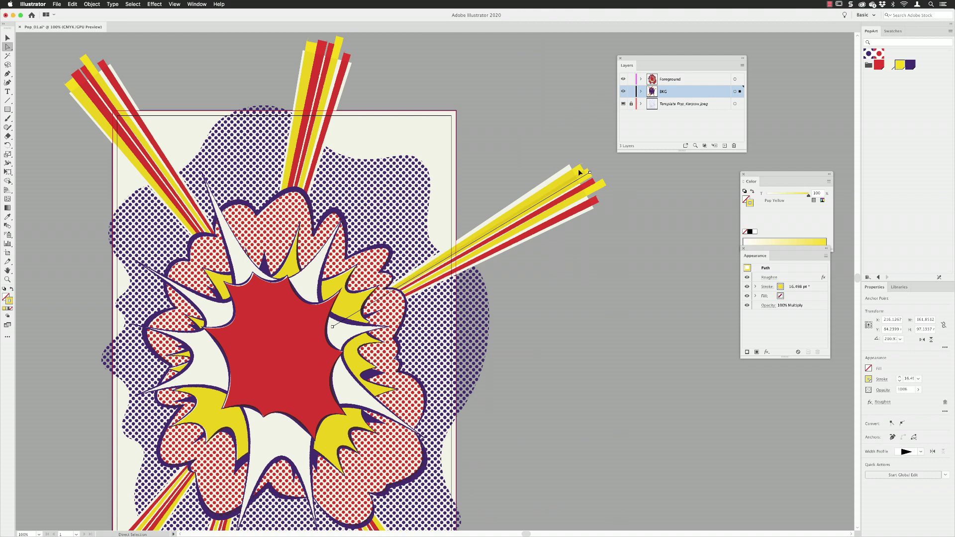
{"action": "left_click", "coordinate": [300, 104]}
{"action": "scroll", "coordinate": [300, 105], "scroll_direction": "down", "scroll_amount": 12}
{"action": "scroll", "coordinate": [300, 104], "scroll_direction": "left", "scroll_amount": 5}
{"action": "left_click", "coordinate": [253, 489]}
{"action": "left_click", "coordinate": [156, 424]}
{"action": "key", "text": "super+shift+a"}
{"action": "key", "text": "super+0"}
{"action": "left_click_drag", "start_coordinate": [627, 65], "coordinate": [876, 36]}
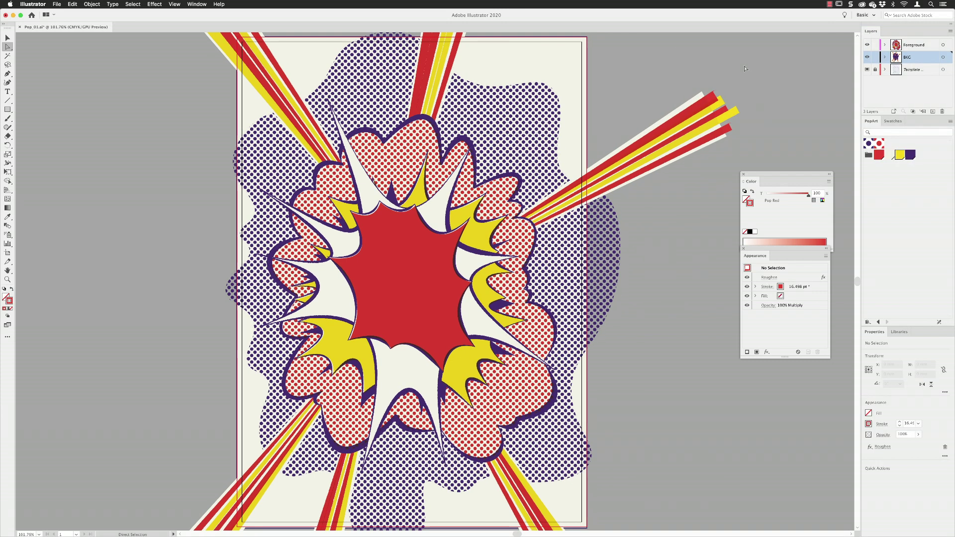
Draw a rectangle on the Foreground layer out to the bleed guides, with a Pop White fill and no stroke
{"action": "left_click", "coordinate": [930, 45]}
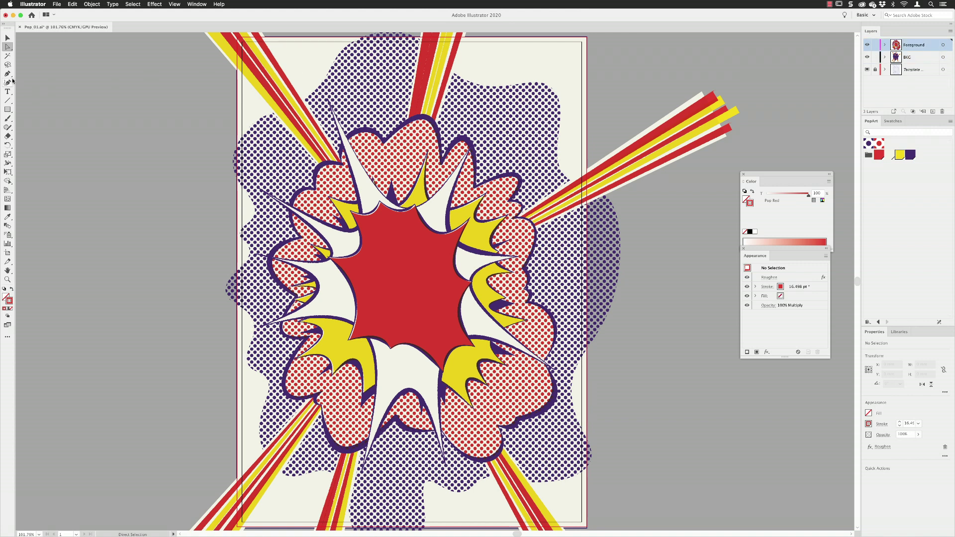
{"action": "left_click", "coordinate": [7, 109]}
{"action": "left_click_drag", "start_coordinate": [237, 37], "coordinate": [587, 526]}
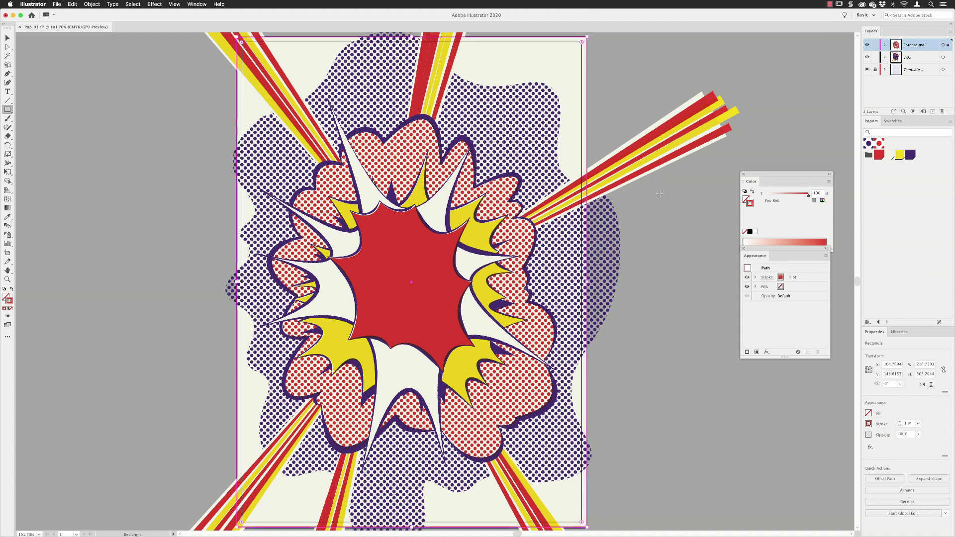
{"action": "left_click", "coordinate": [745, 232]}
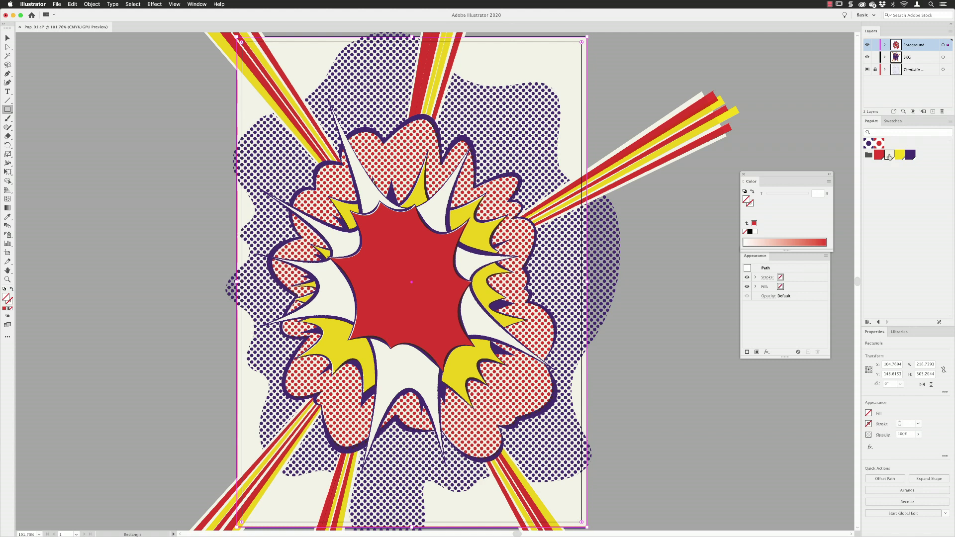
{"action": "left_click", "coordinate": [890, 154]}
{"action": "left_click", "coordinate": [8, 38]}
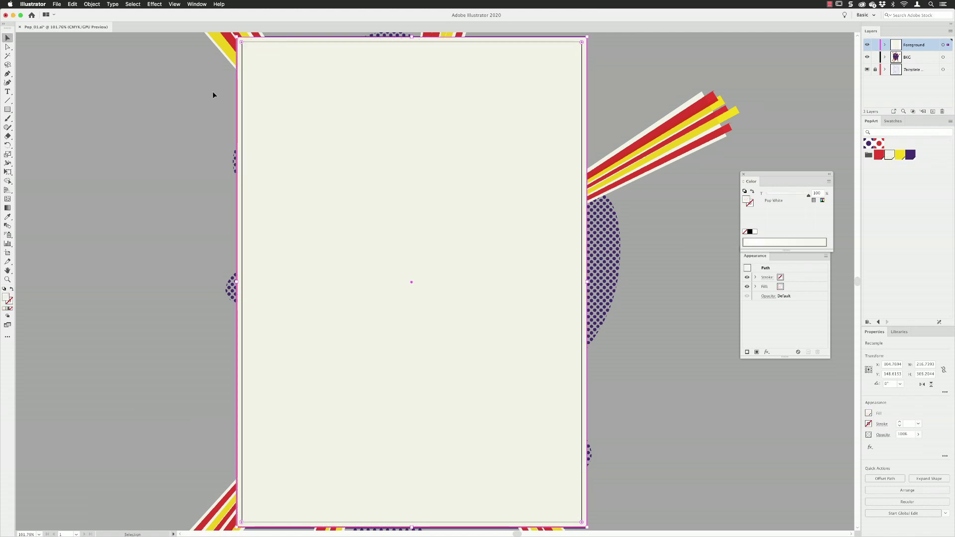
Apply the Reticulation sketch effect from the Effect Gallery to the rectangle, with its density lowered
{"action": "left_click_drag", "start_coordinate": [781, 257], "coordinate": [691, 203]}
{"action": "left_click", "coordinate": [676, 302]}
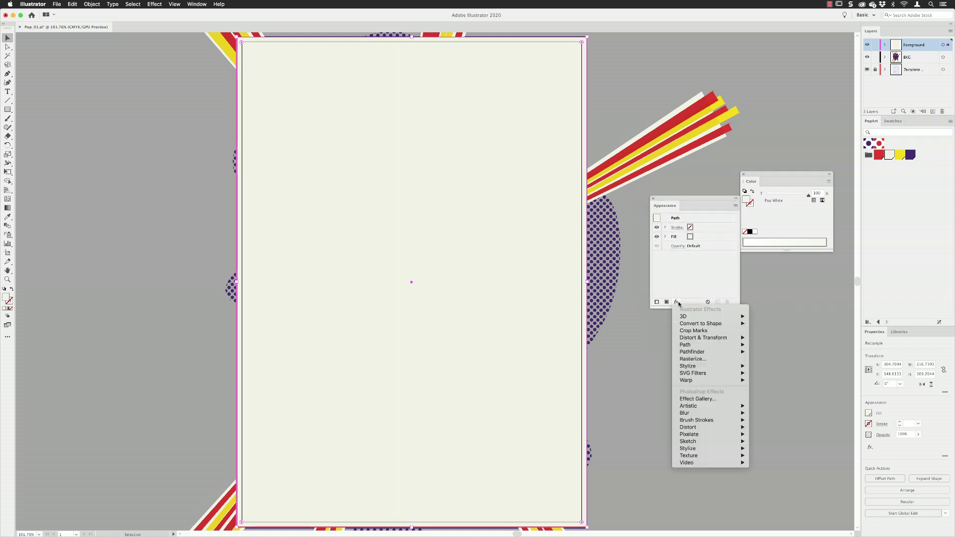
{"action": "left_click", "coordinate": [700, 400]}
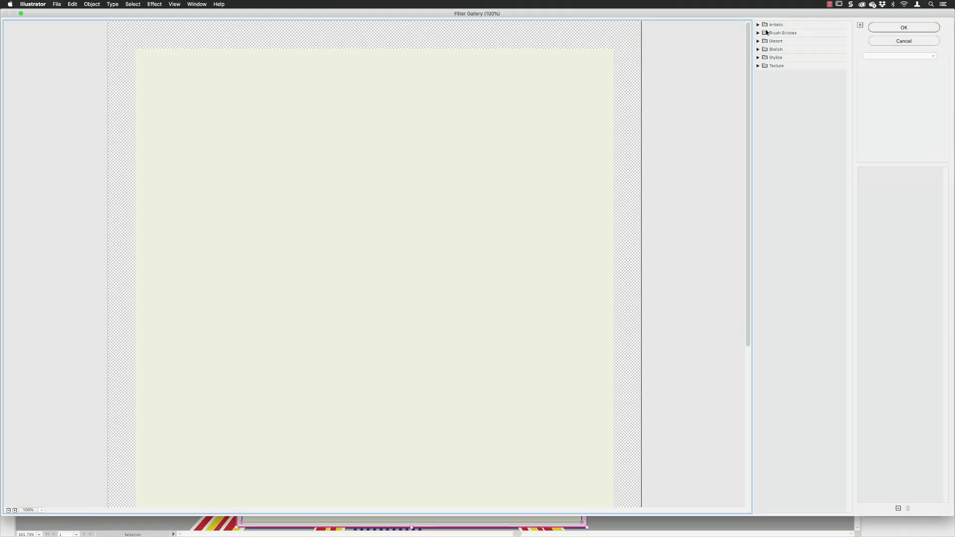
{"action": "left_click", "coordinate": [758, 49]}
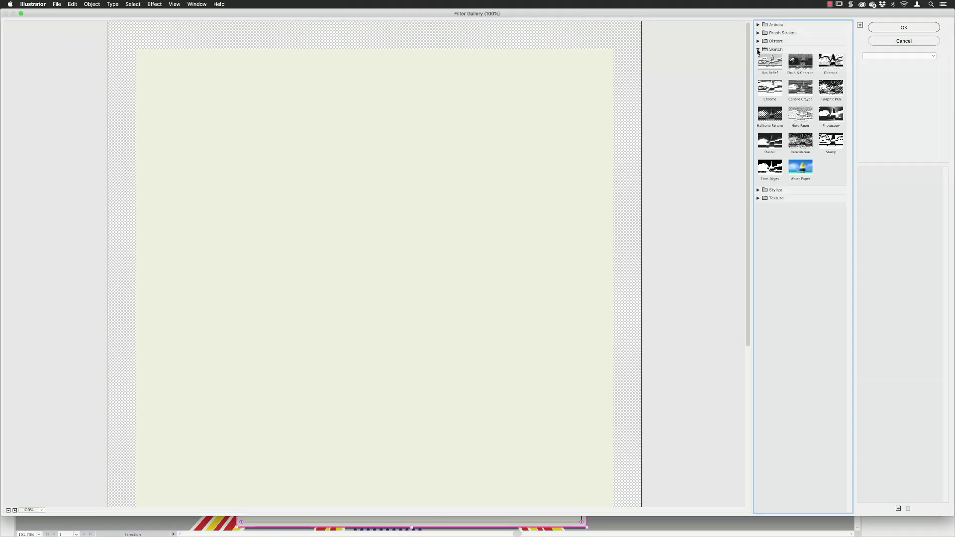
{"action": "left_click", "coordinate": [801, 141]}
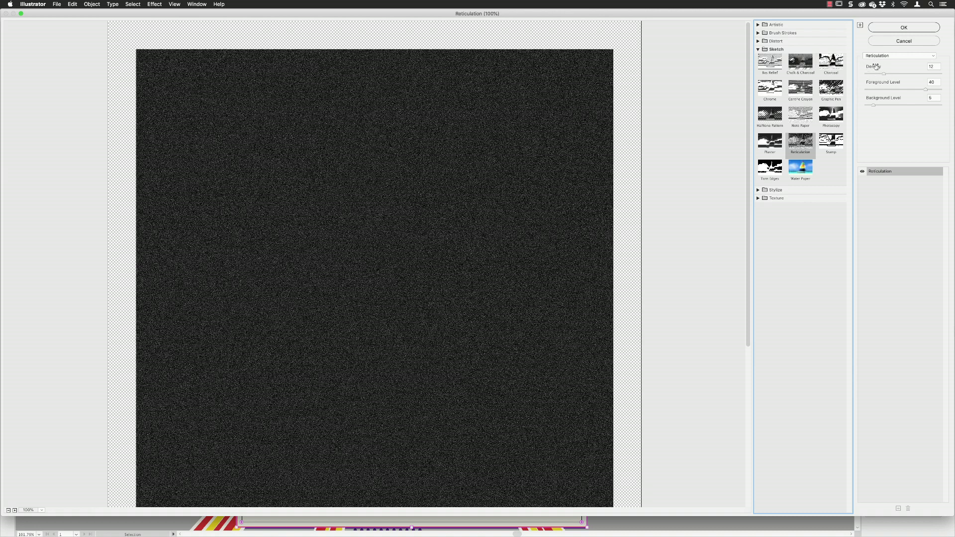
{"action": "left_click", "coordinate": [867, 77]}
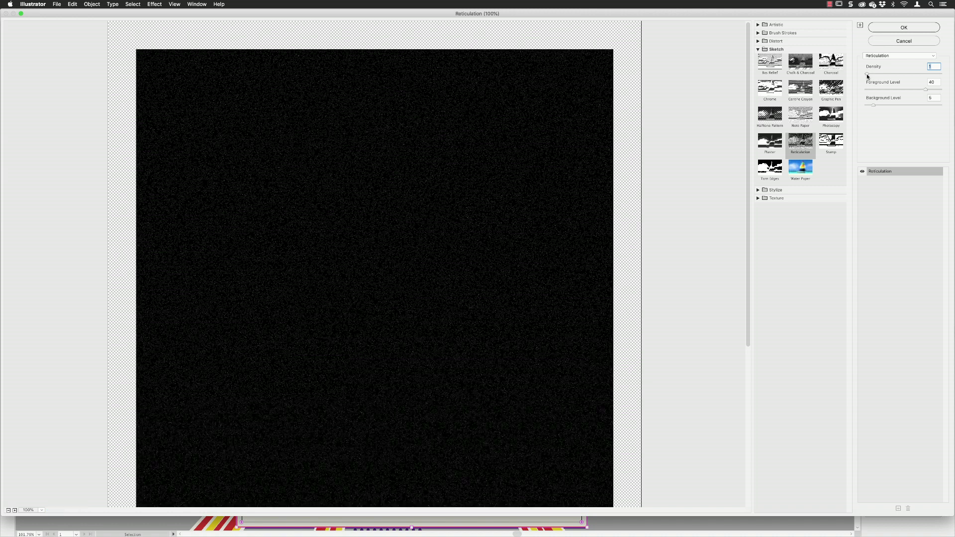
{"action": "mouse_move", "coordinate": [867, 77]}
{"action": "left_mouse_down"}
{"action": "mouse_move", "coordinate": [941, 76]}
{"action": "mouse_move", "coordinate": [872, 76]}
{"action": "left_mouse_up"}
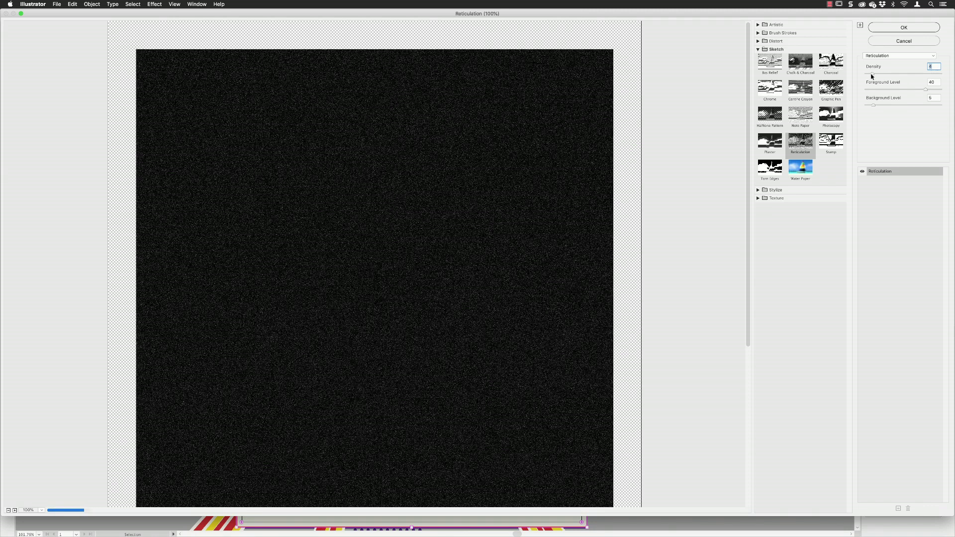
{"action": "left_click", "coordinate": [896, 29]}
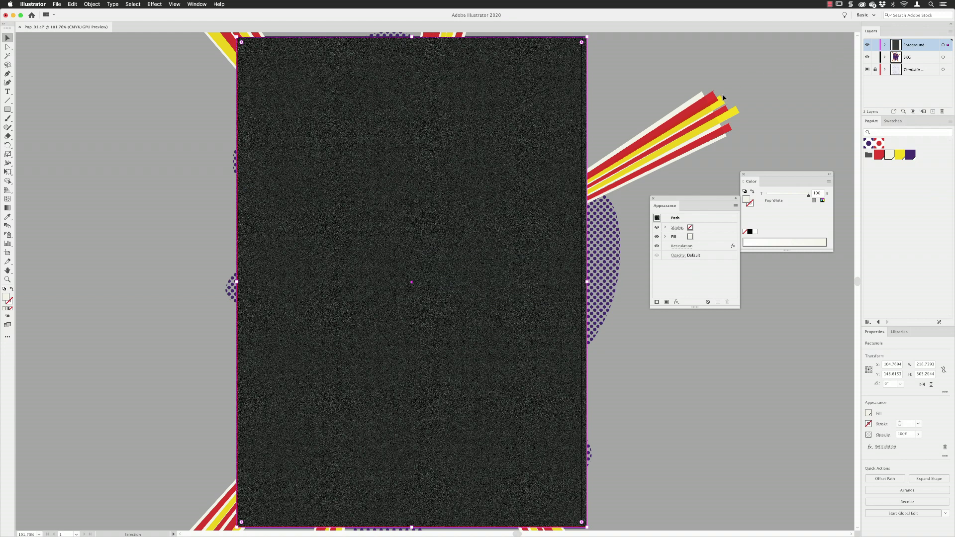
Set the textured rectangle's blending mode to Screen and its opacity to 20%
{"action": "left_click_drag", "start_coordinate": [702, 206], "coordinate": [673, 199]}
{"action": "left_click", "coordinate": [648, 248]}
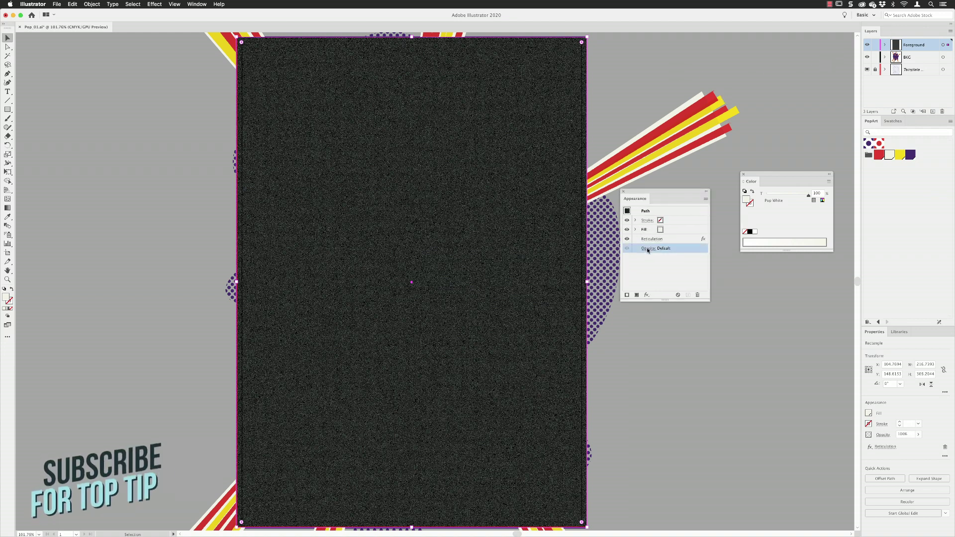
{"action": "left_click", "coordinate": [593, 263]}
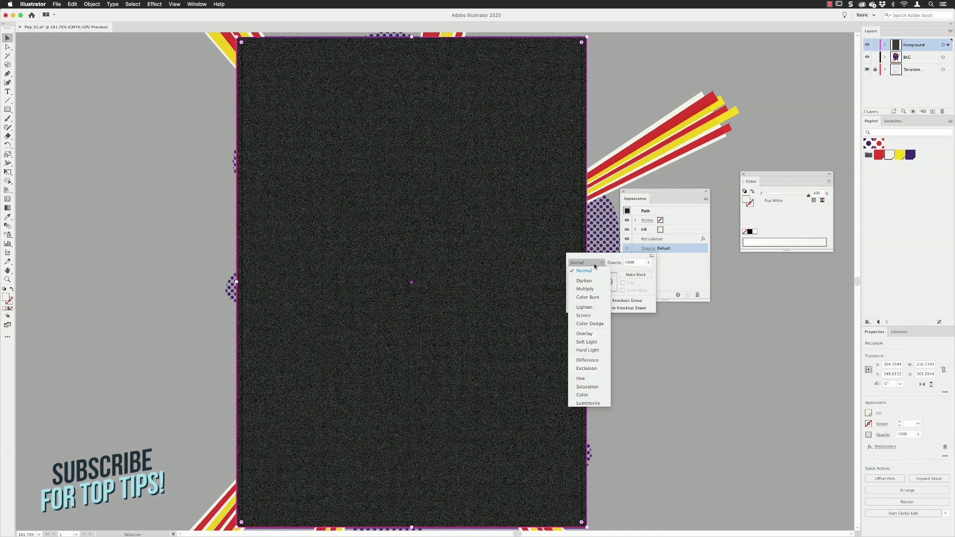
{"action": "left_click", "coordinate": [584, 315]}
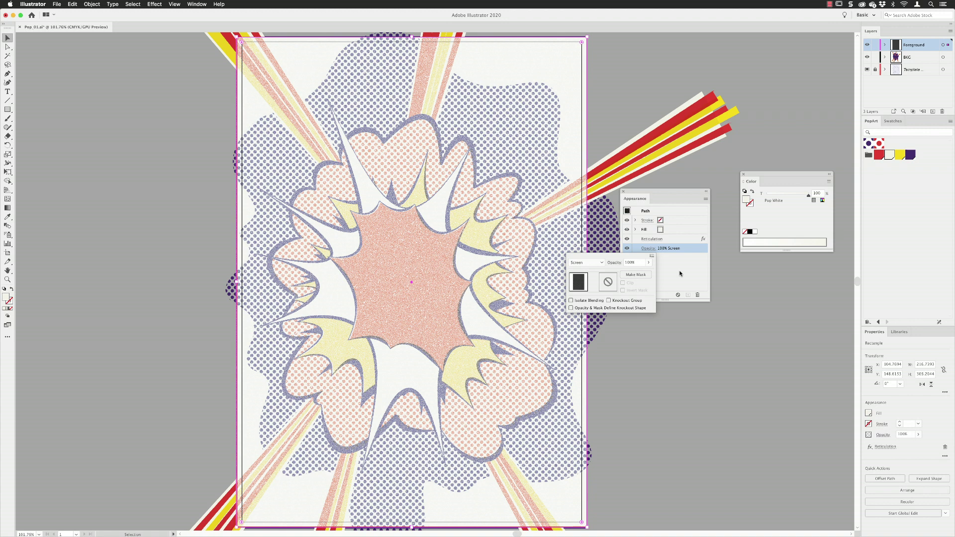
{"action": "left_click", "coordinate": [638, 265]}
{"action": "type", "text": "20"}
{"action": "key", "text": "Return"}
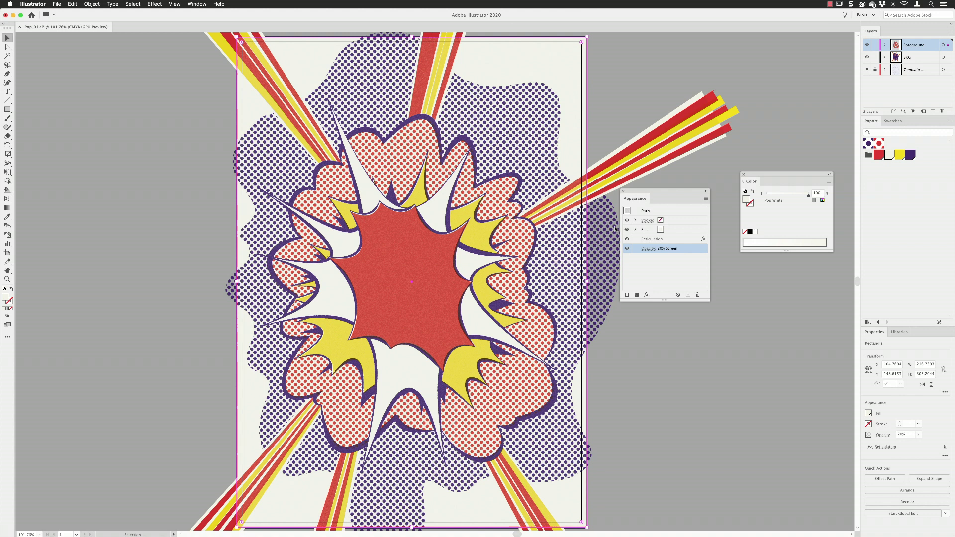
Raise the textured rectangle's opacity to 40%
{"action": "left_click", "coordinate": [649, 249]}
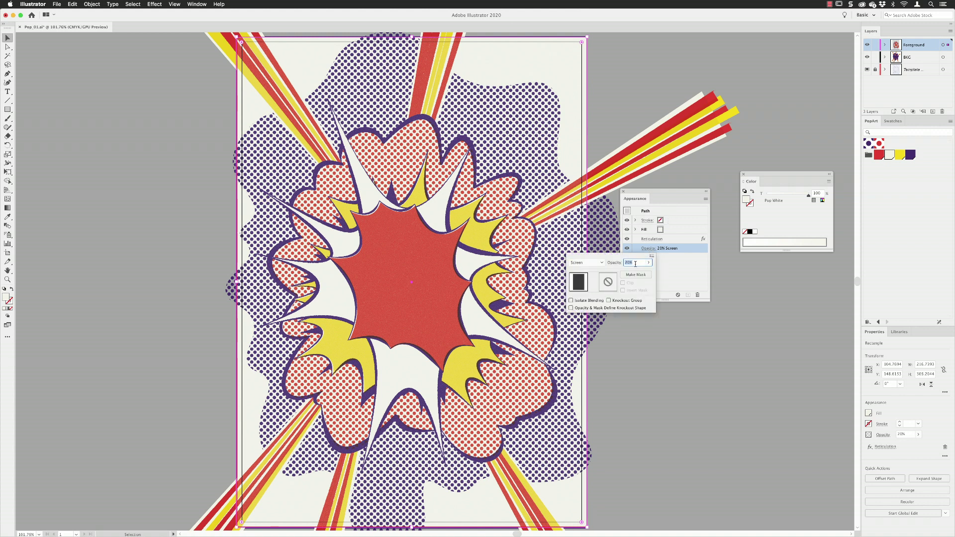
{"action": "type", "text": "40"}
{"action": "key", "text": "Return"}
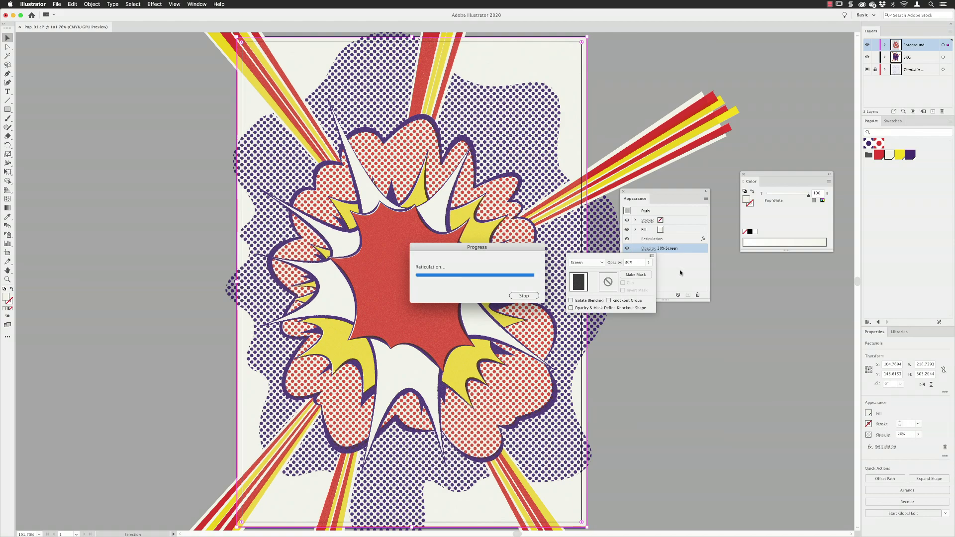